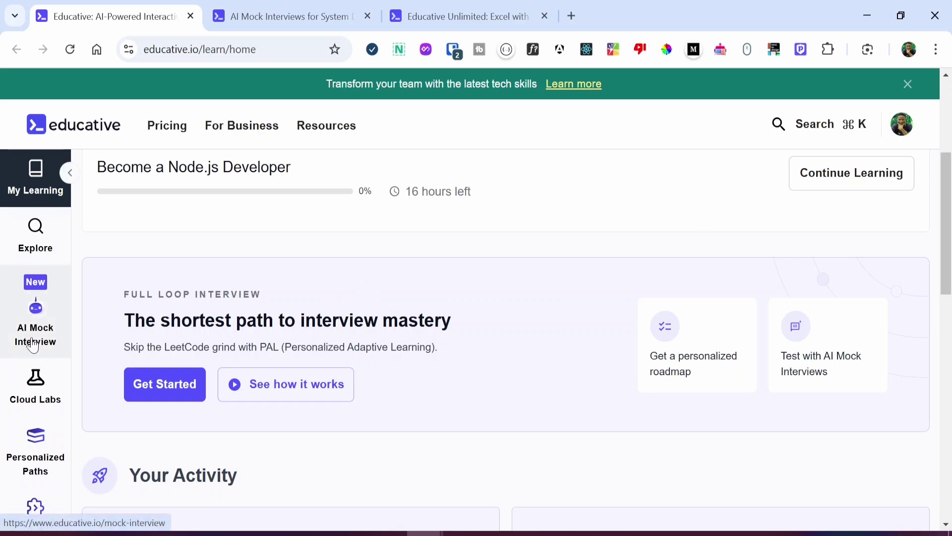
- Open Educative's AI Mock Interview page, examine its interview categories from Coding to Behavioral, and switch to the Educative Unlimited page
click(69, 316)
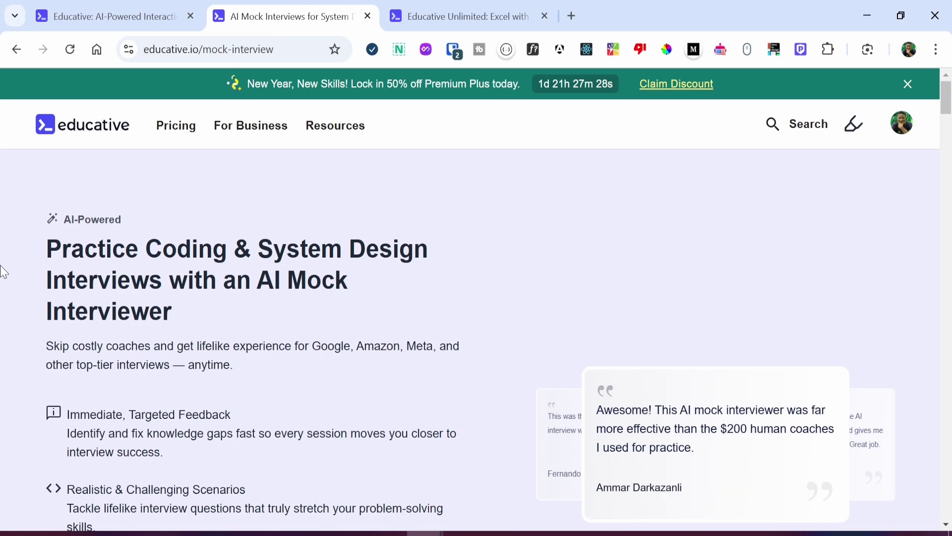
scroll(3, 272, down, 15)
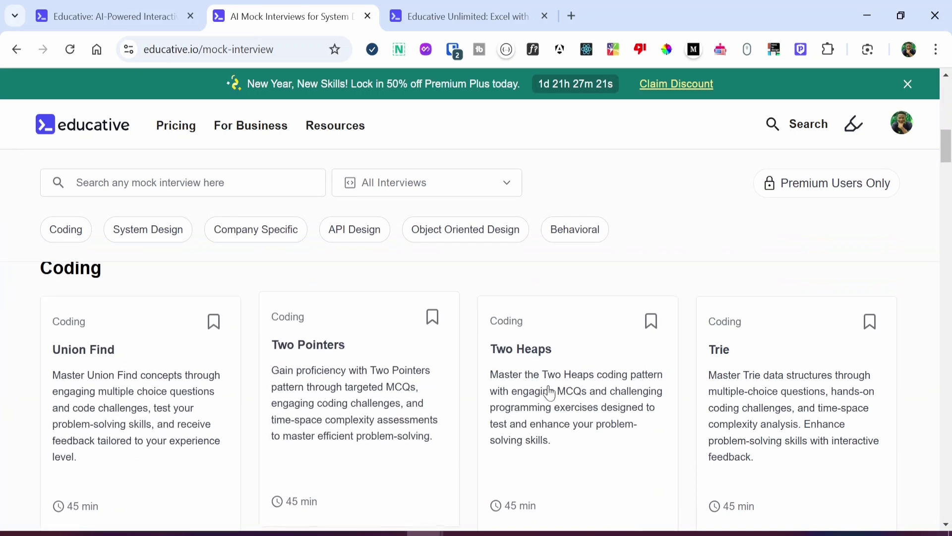
scroll(27, 396, down, 3)
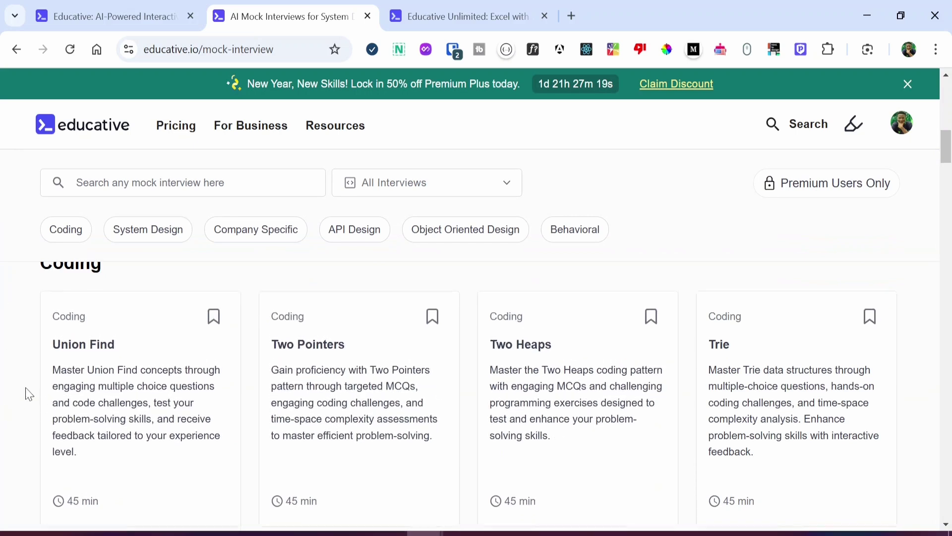
scroll(27, 397, down, 9)
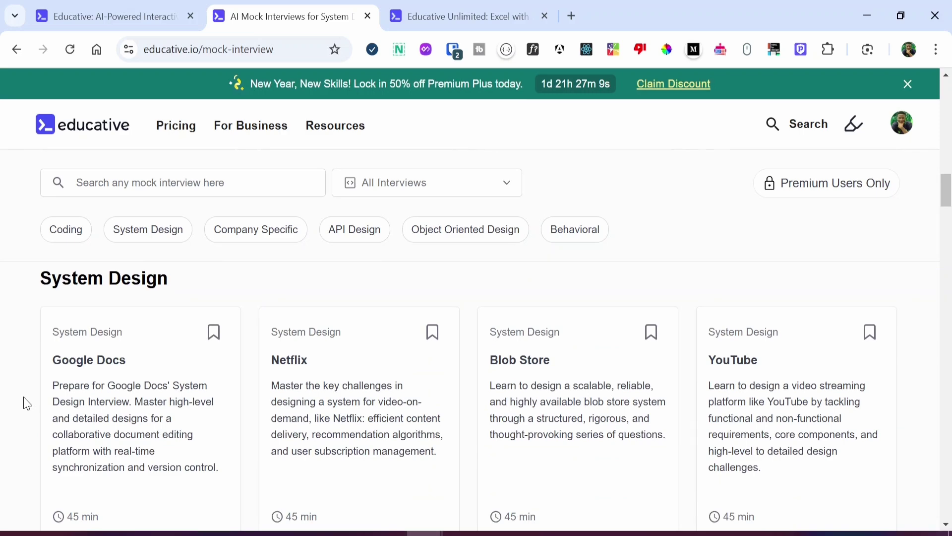
scroll(25, 402, down, 5)
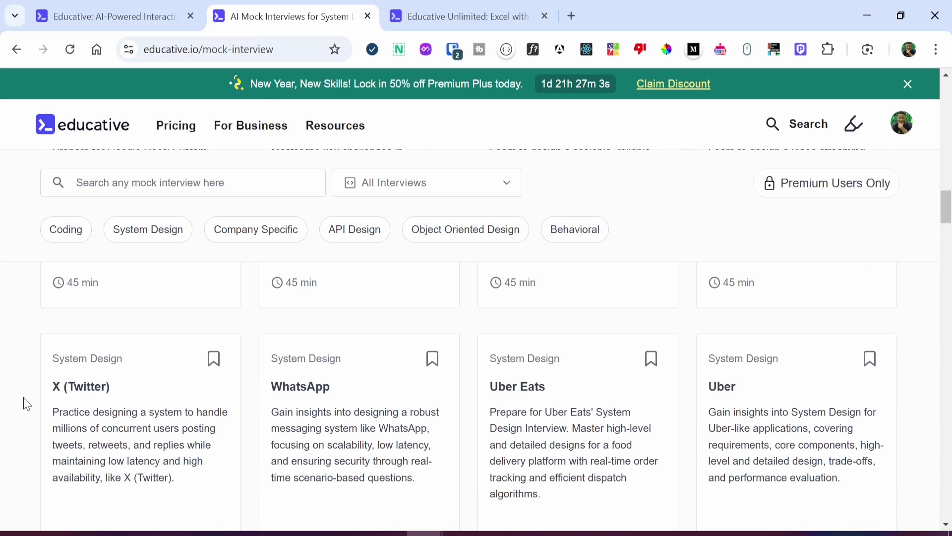
scroll(26, 402, down, 2)
scroll(26, 402, down, 5)
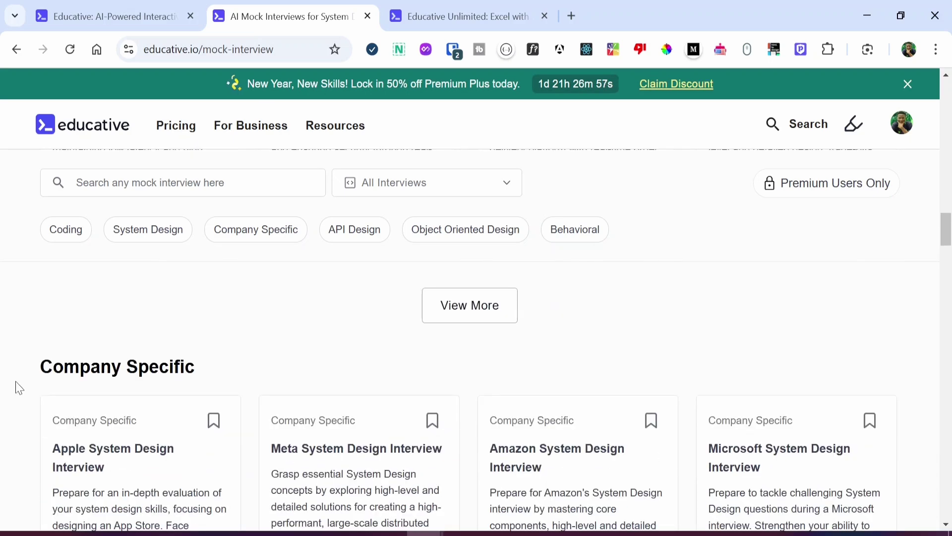
scroll(19, 388, down, 2)
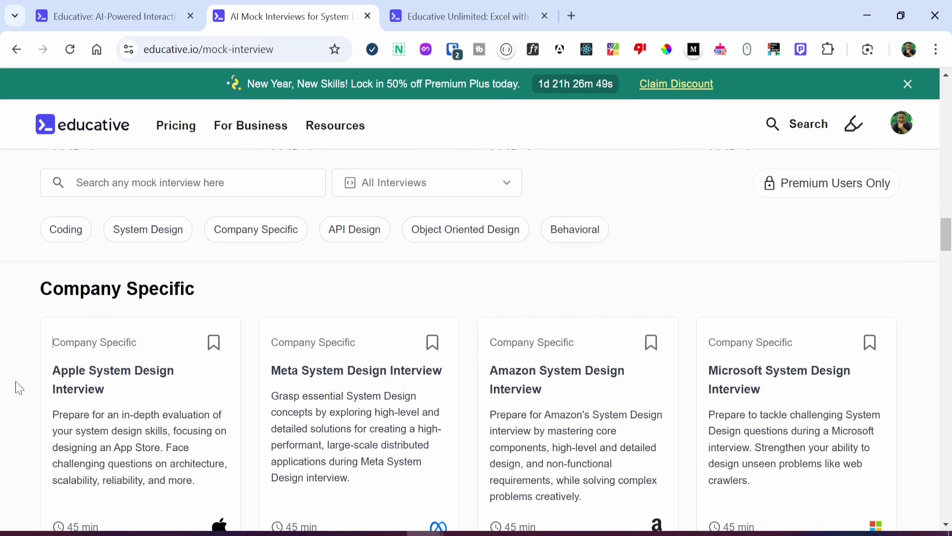
scroll(19, 388, down, 5)
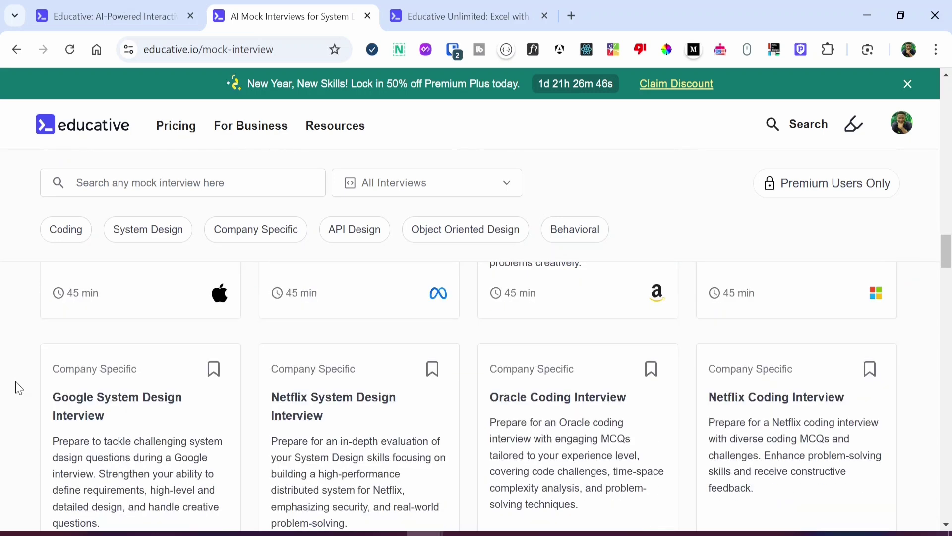
scroll(19, 388, down, 6)
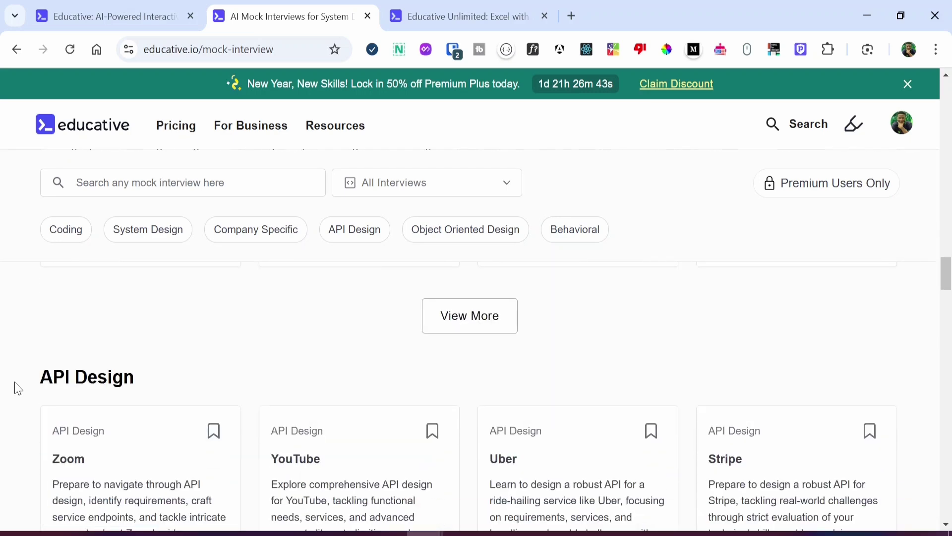
scroll(17, 388, down, 10)
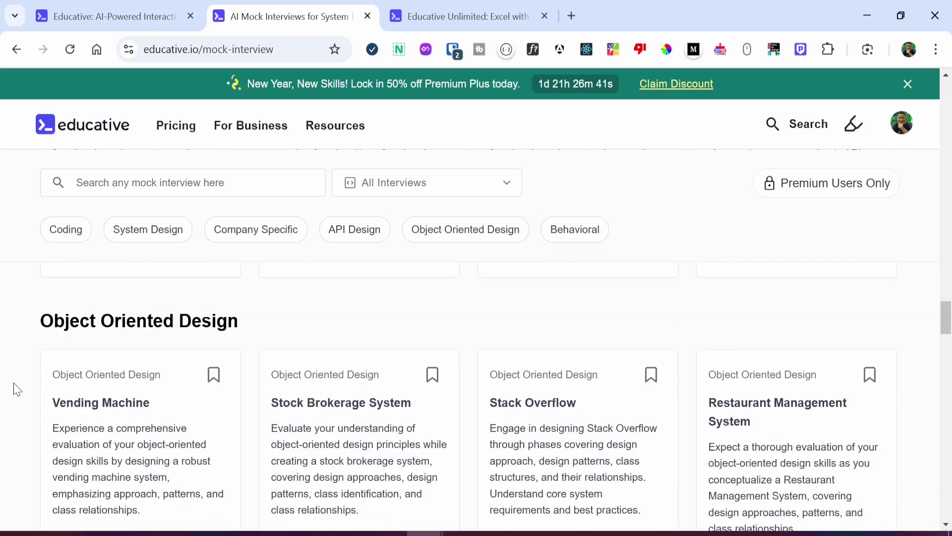
scroll(17, 390, down, 10)
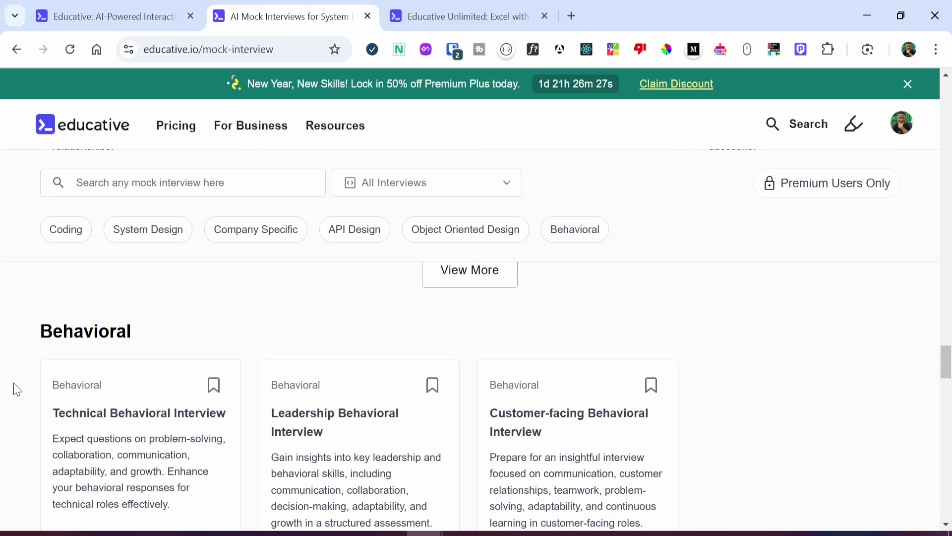
scroll(17, 390, down, 2)
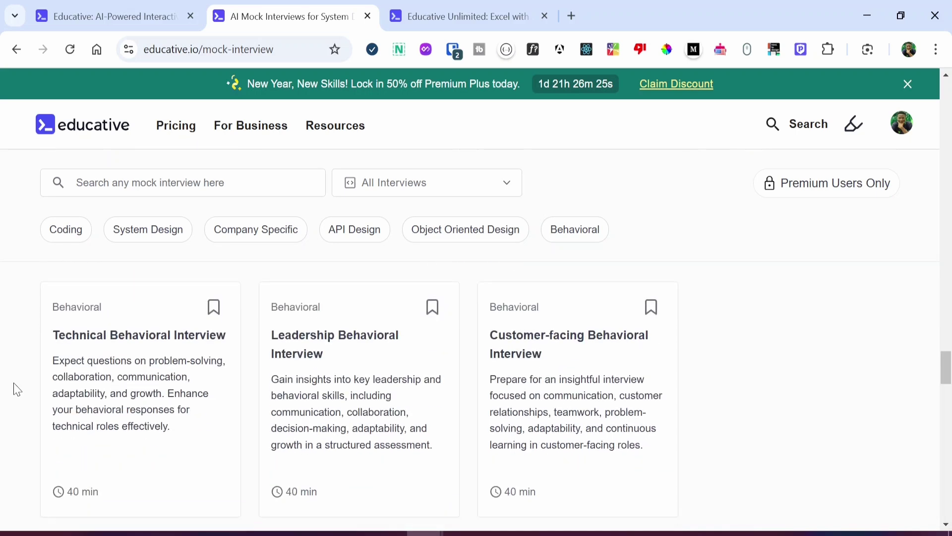
scroll(18, 390, down, 4)
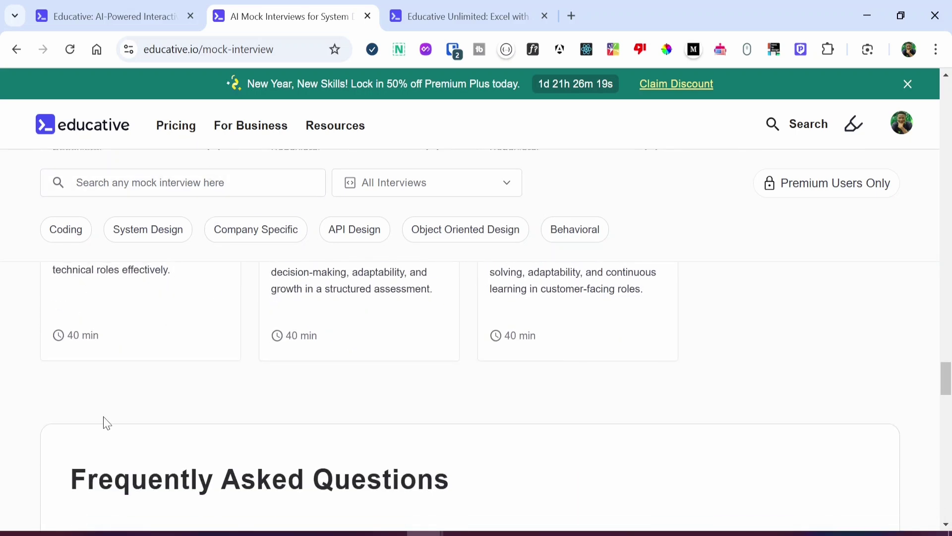
click(392, 15)
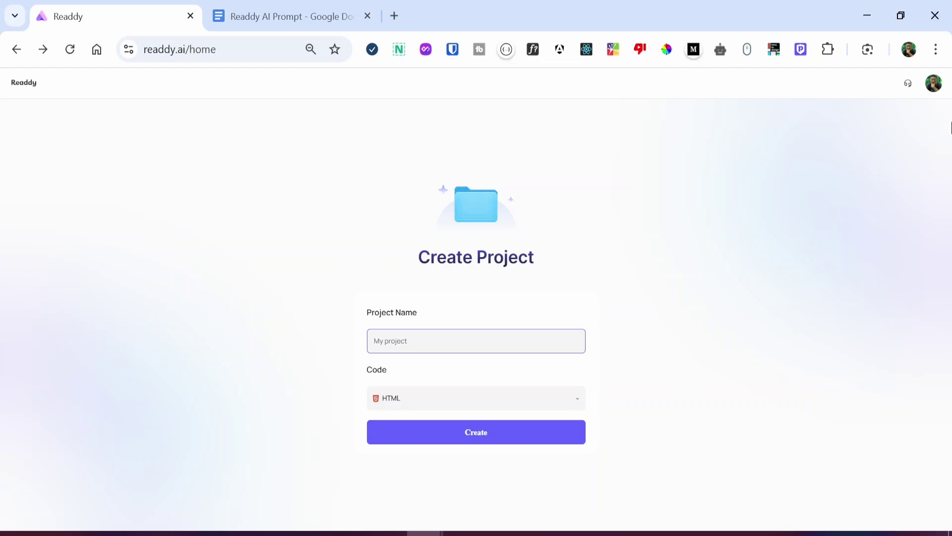
- Create a Readdy project named Directory Website with HTML as the code type
click(931, 89)
click(394, 347)
text(Direct)
text(Website)
click(433, 404)
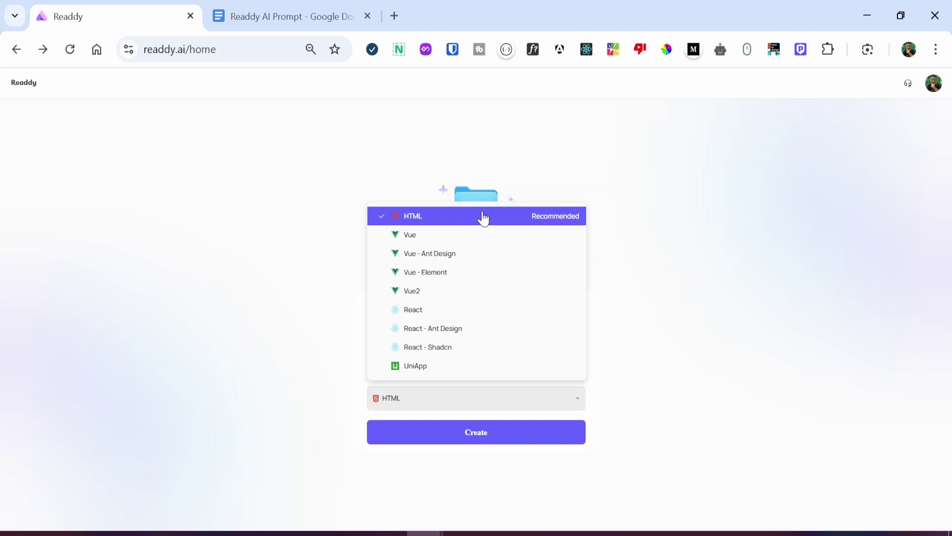
click(485, 222)
click(448, 439)
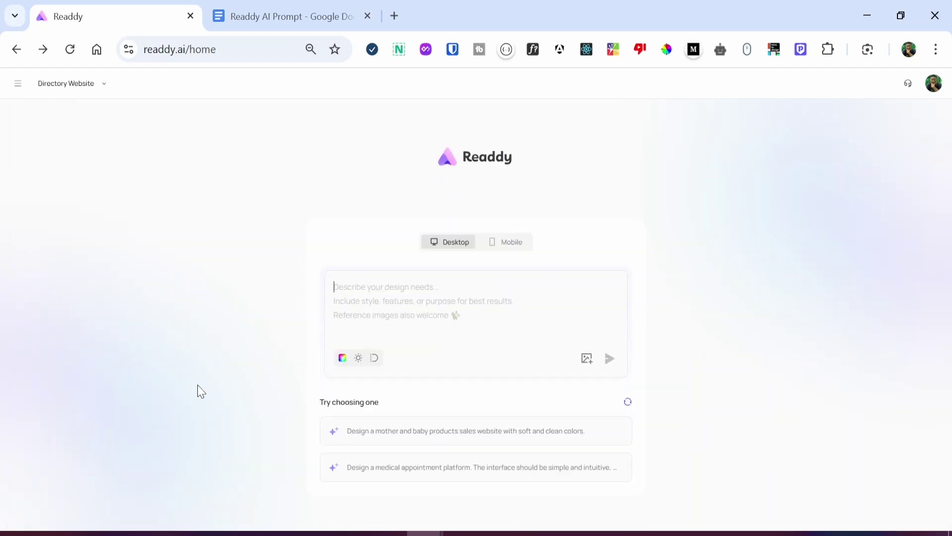
- Switch the design target to Mobile and return it to Desktop
click(342, 286)
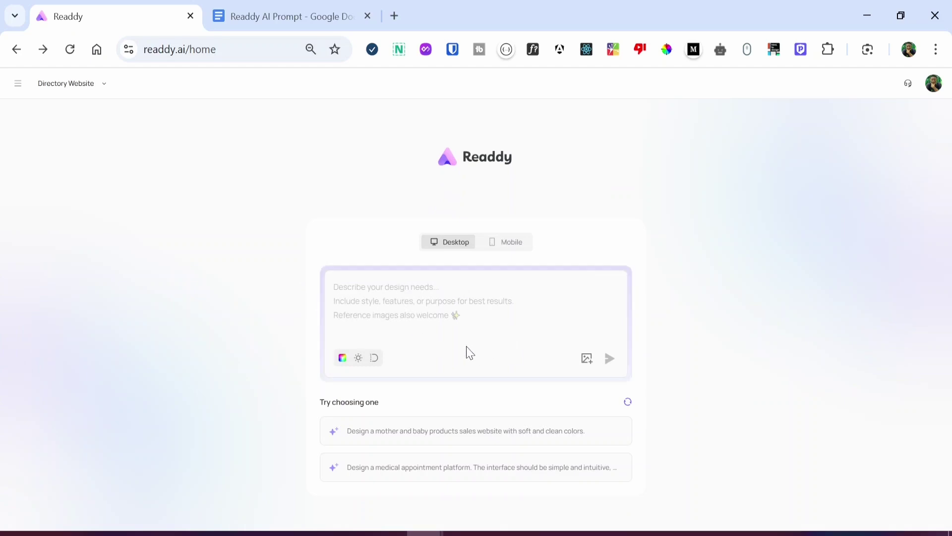
click(507, 243)
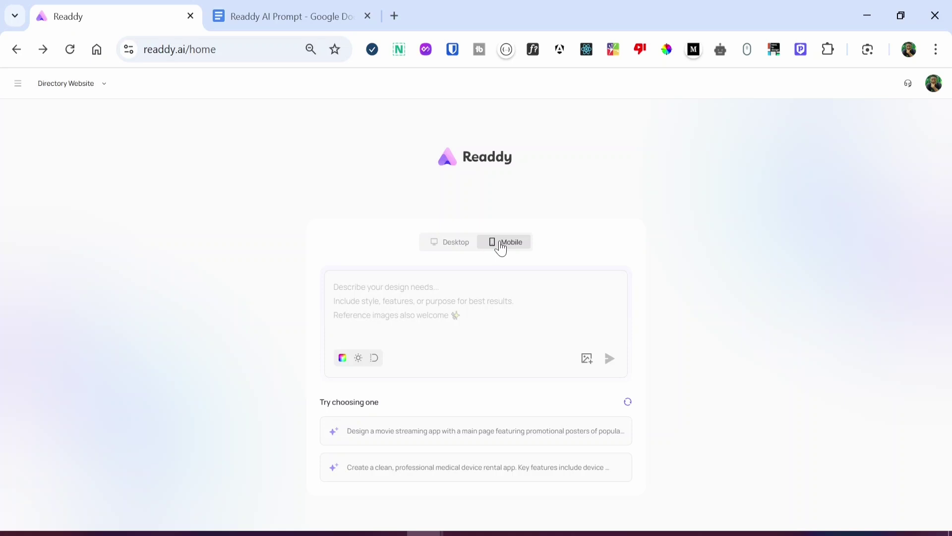
click(452, 248)
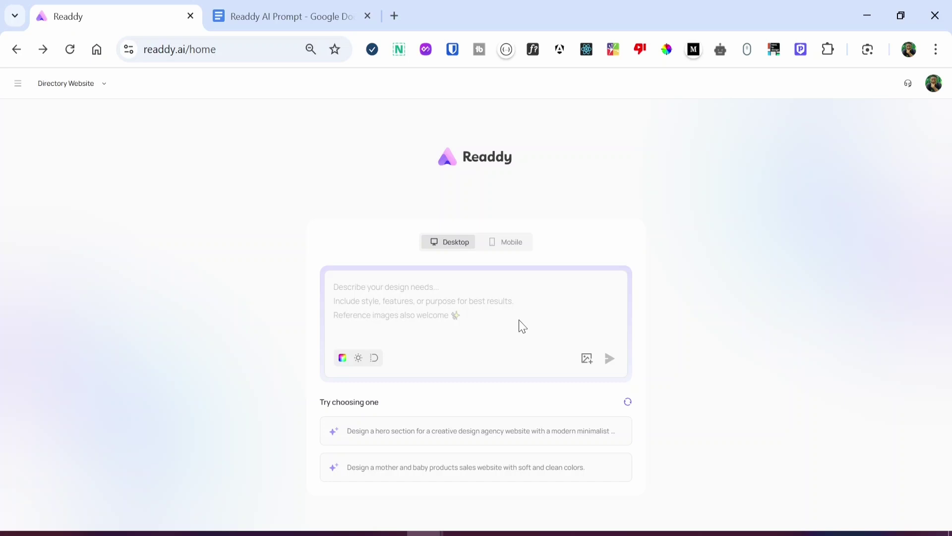
- Try the Dark theme and the other corner radius options, ending on the Light theme and the fully rounded corners
click(351, 368)
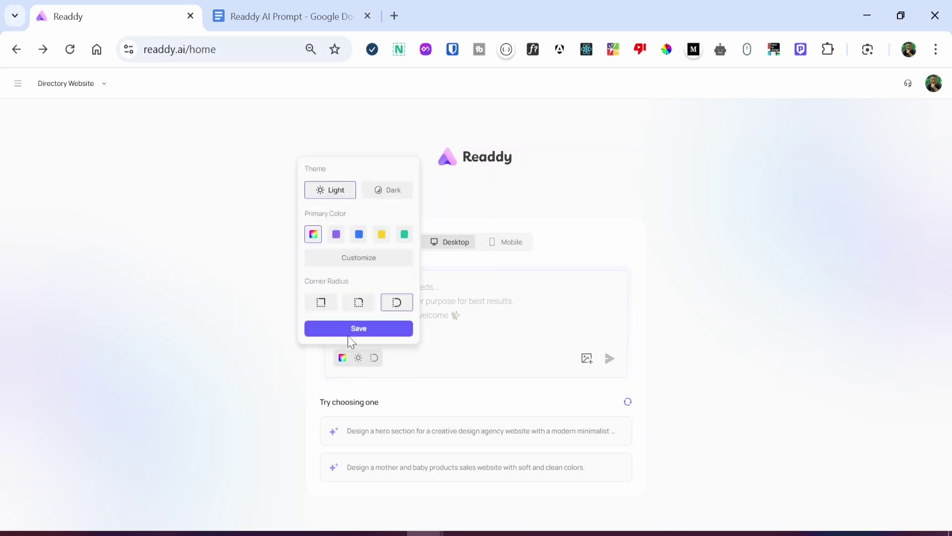
click(382, 189)
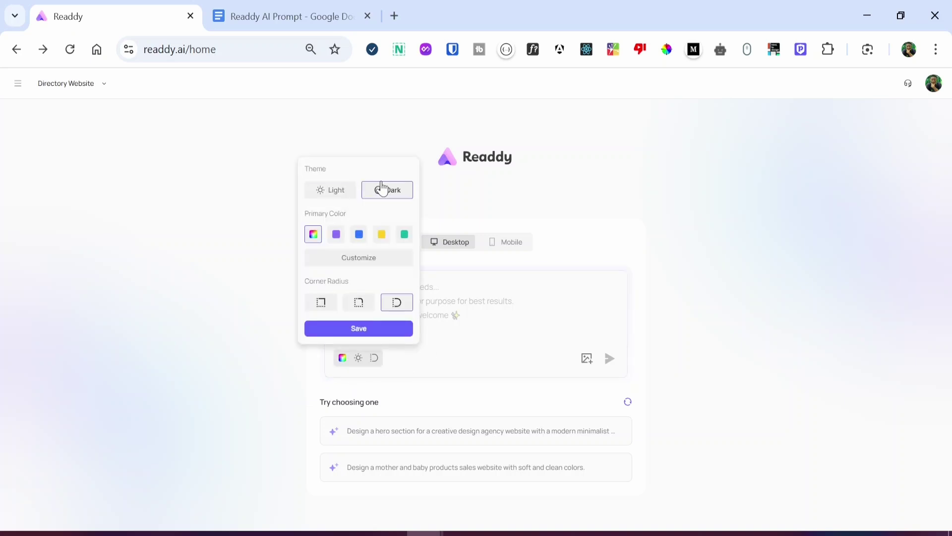
click(330, 193)
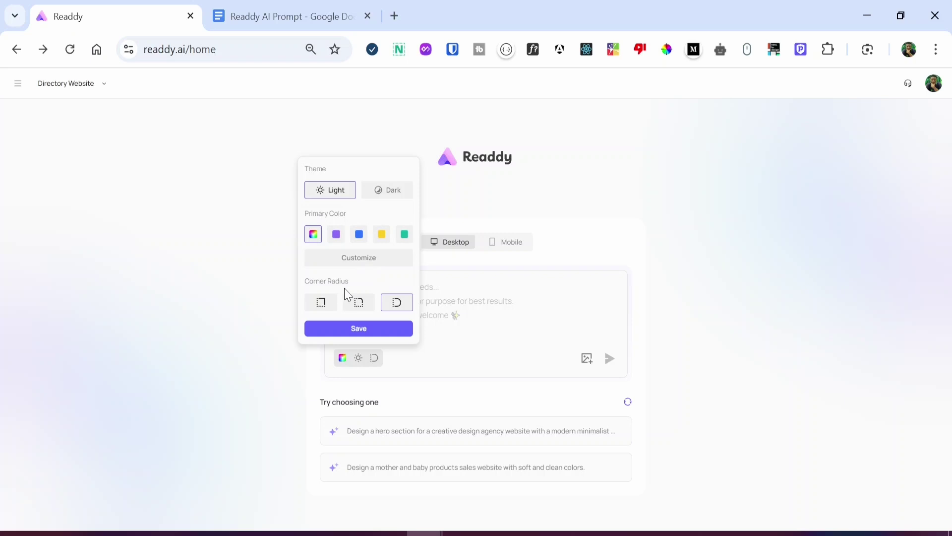
click(321, 308)
click(356, 313)
click(398, 307)
click(354, 358)
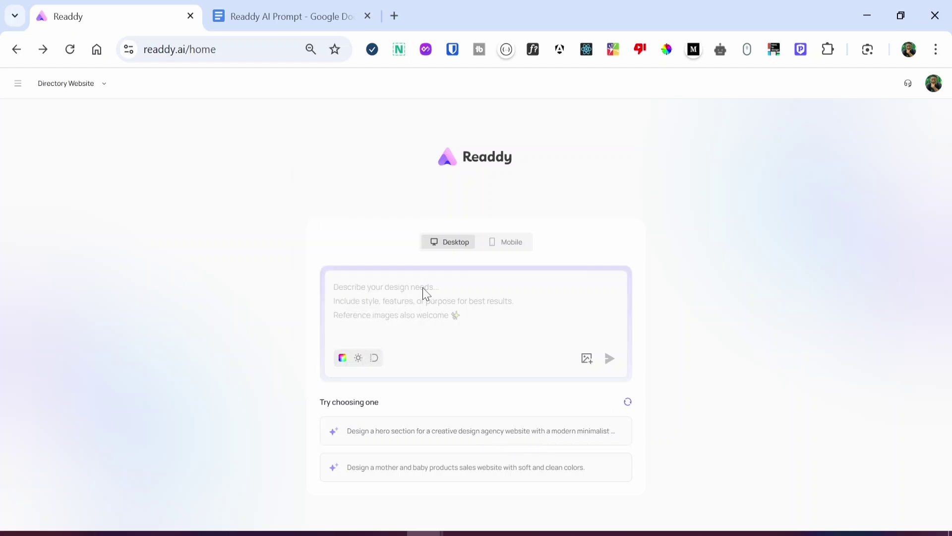
- Switch to the Readdy AI Prompt document in Google Docs, review it from Project Description to Pain Points, and copy all its text
click(334, 12)
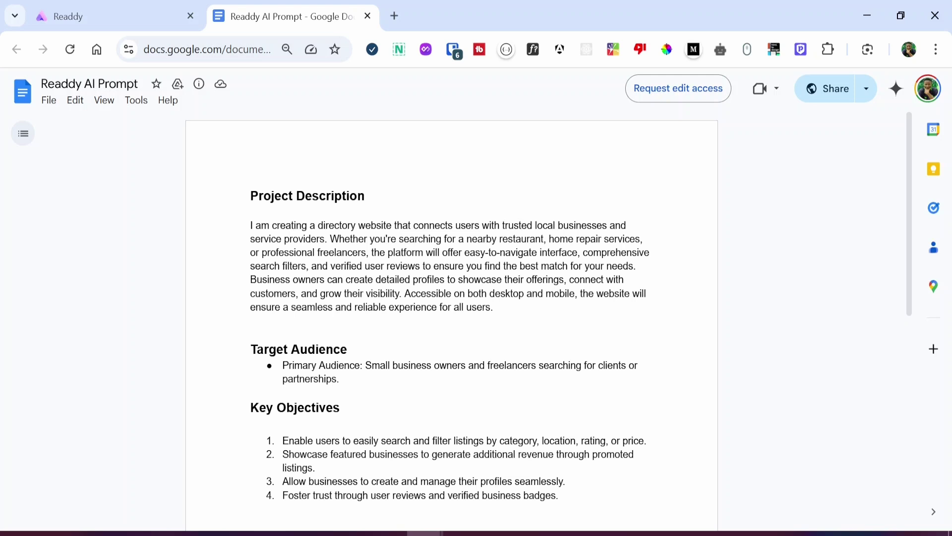
scroll(452, 318, down, 3)
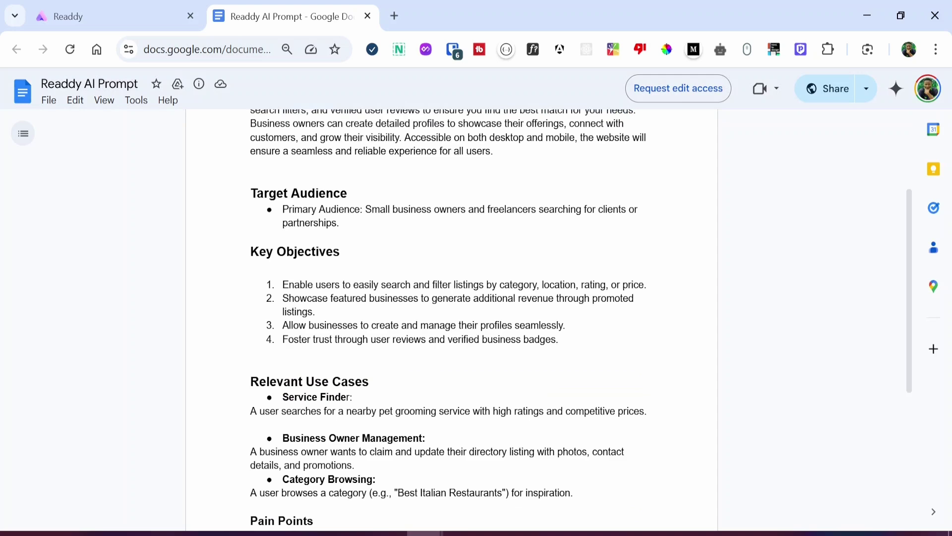
scroll(451, 317, down, 3)
scroll(451, 317, down, 2)
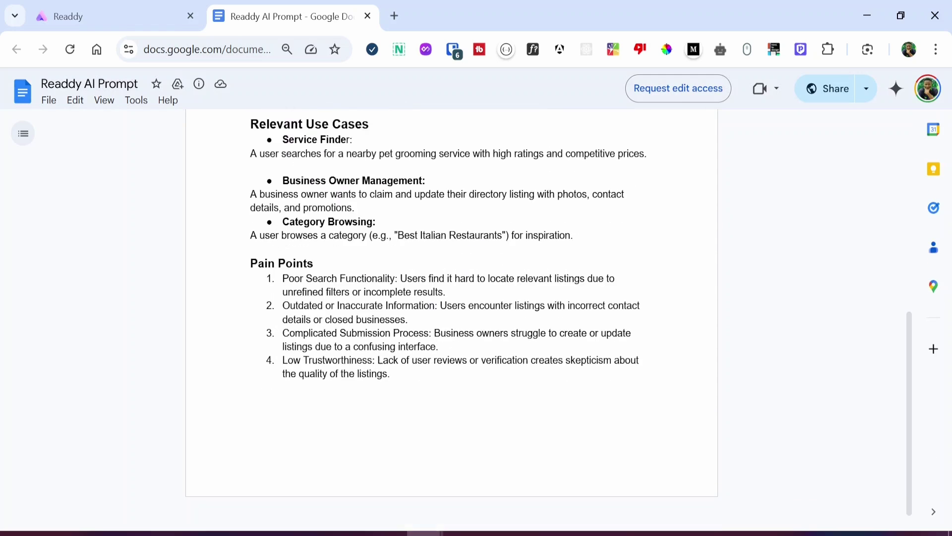
scroll(452, 317, up, 8)
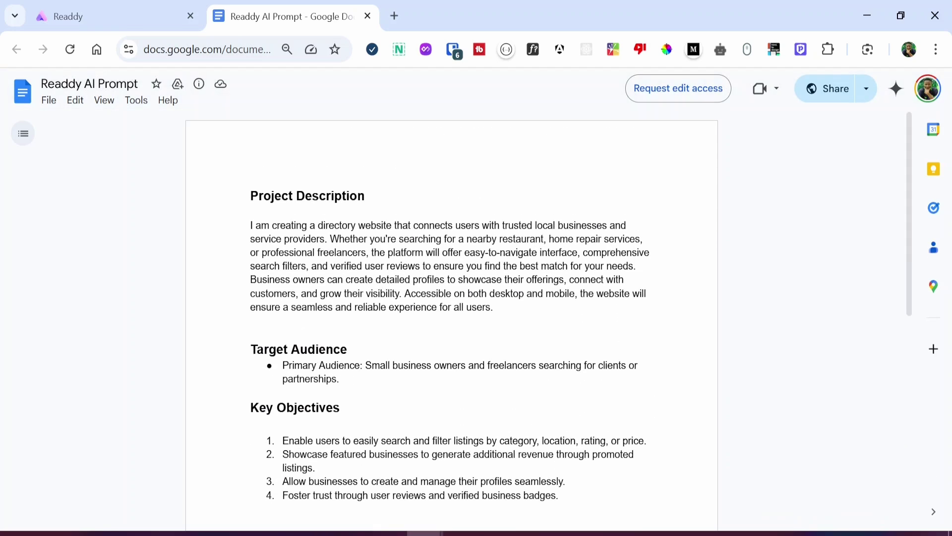
key(ctrl+a)
- Return to Readdy, paste the copied directory website brief as the design description, and submit it
click(155, 5)
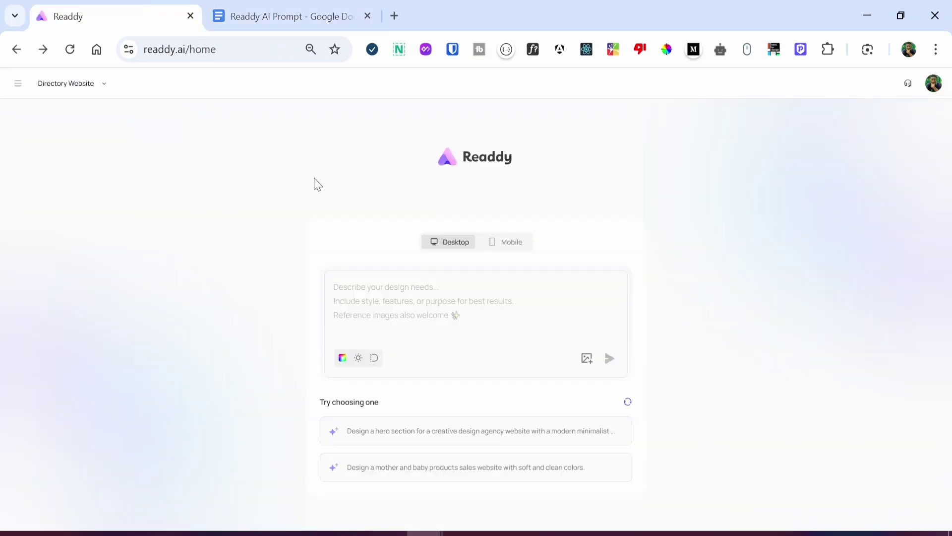
click(422, 297)
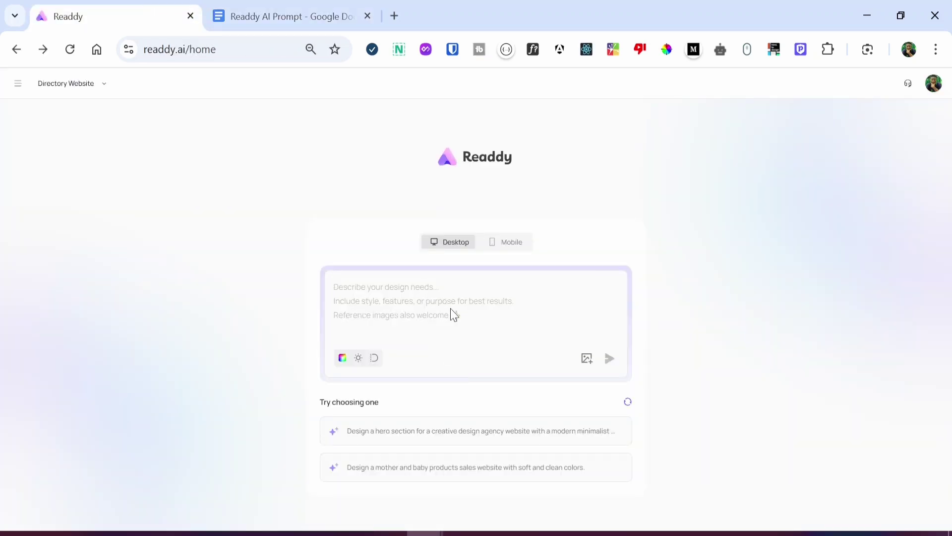
key(ctrl+v)
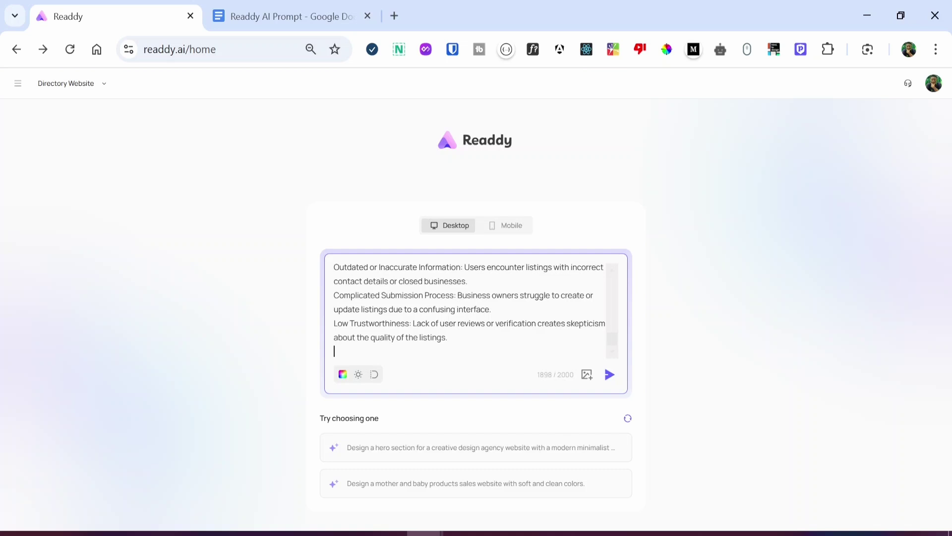
click(609, 375)
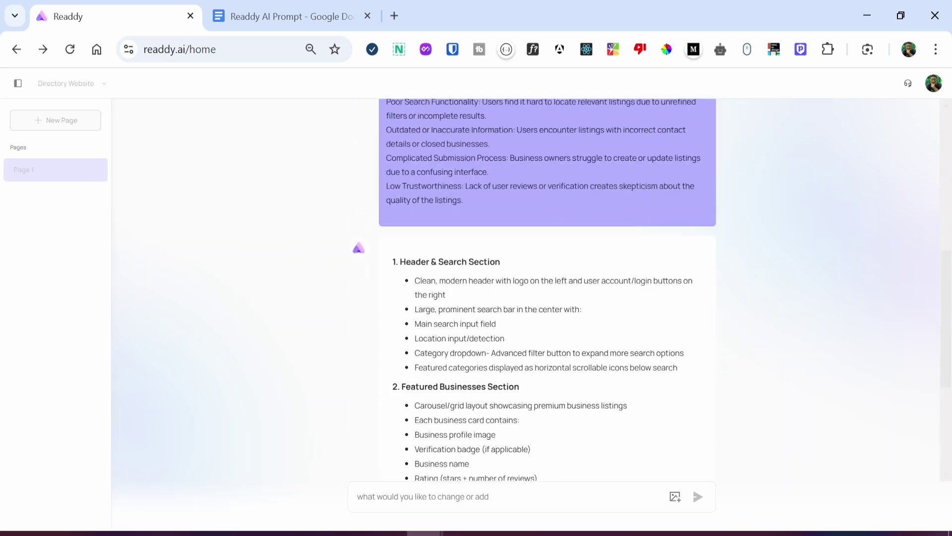
- Review the proposed page outline from the Header & Search Section through to the Footer
scroll(480, 331, up, 2)
scroll(469, 372, down, 8)
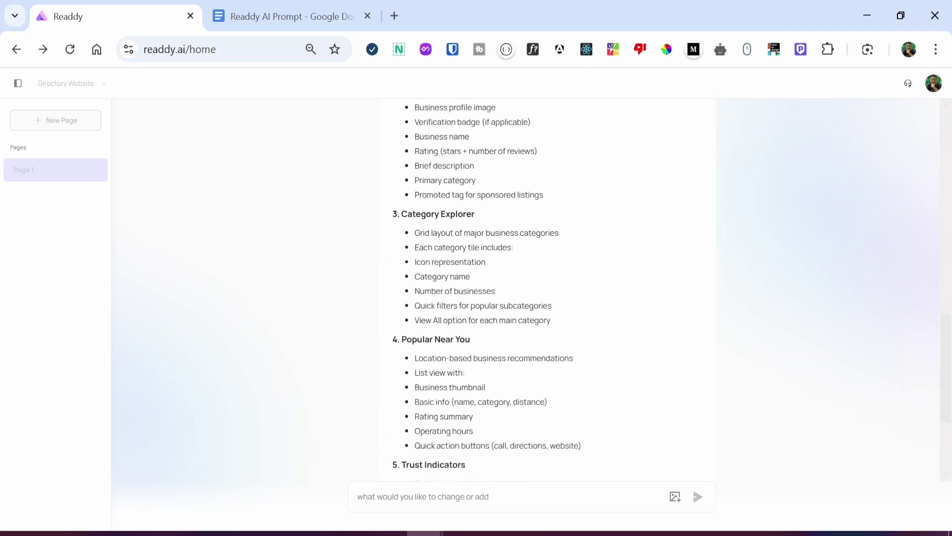
scroll(486, 365, down, 6)
scroll(493, 306, up, 13)
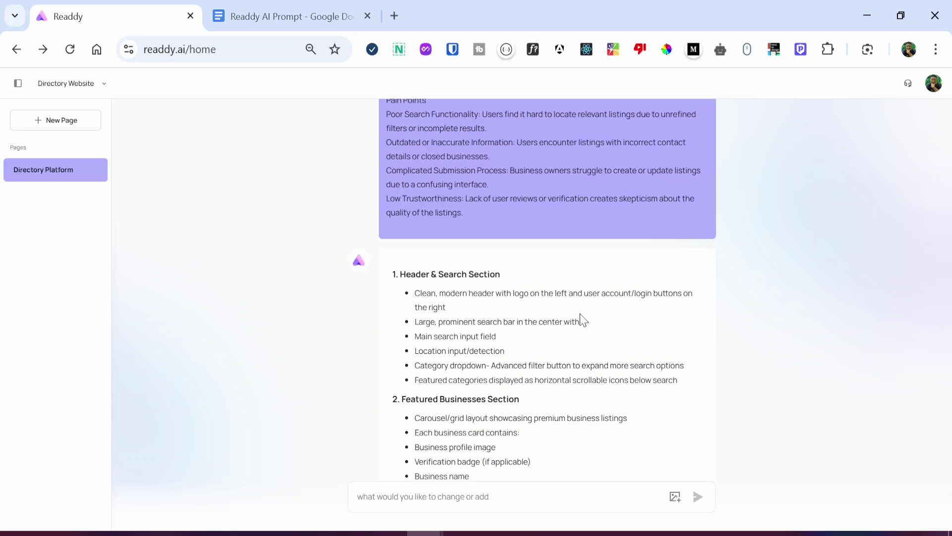
scroll(576, 342, down, 5)
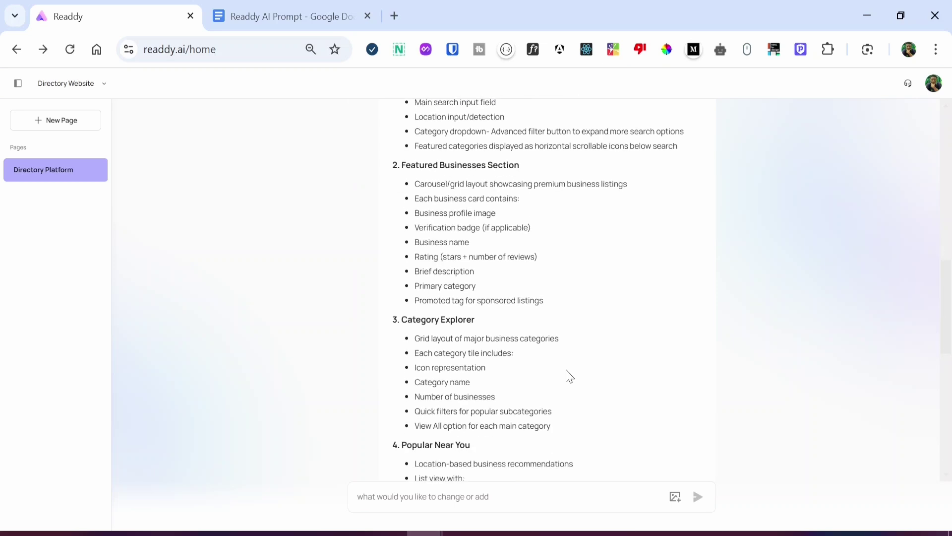
scroll(568, 375, down, 10)
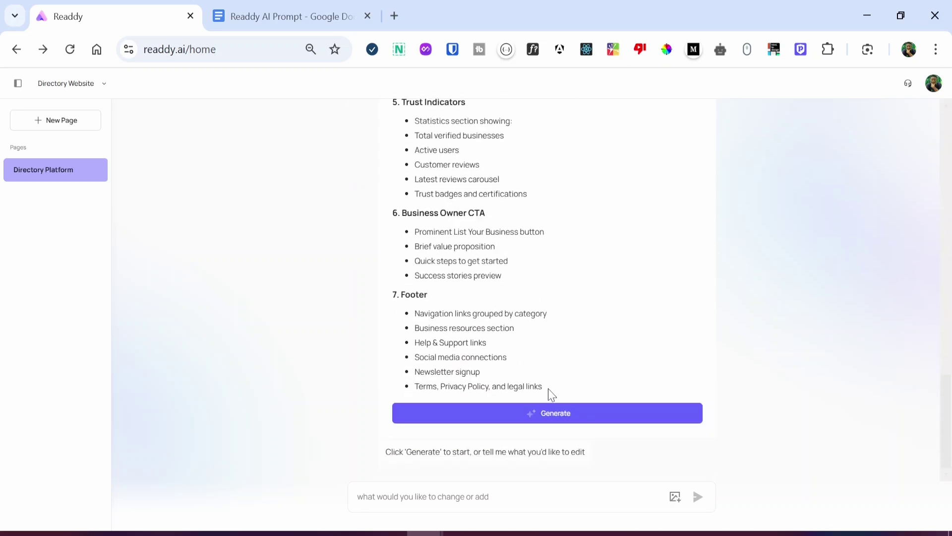
- Recheck the proposed outline and generate the page design from it
click(511, 496)
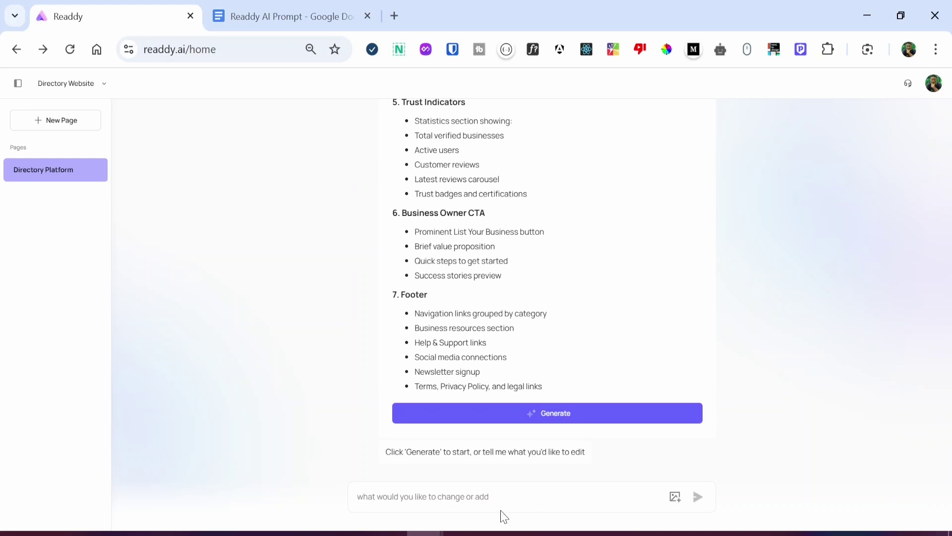
scroll(603, 350, up, 2)
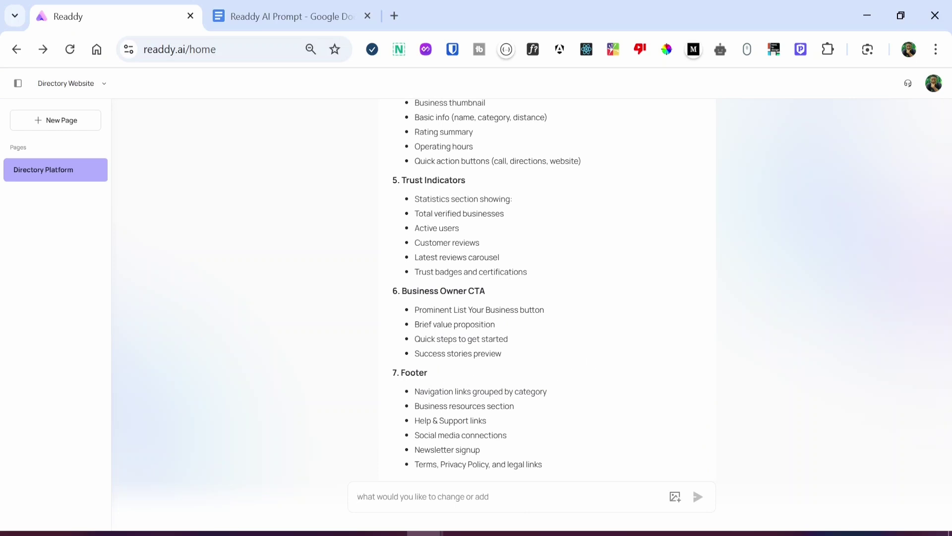
scroll(463, 381, up, 2)
scroll(476, 397, up, 2)
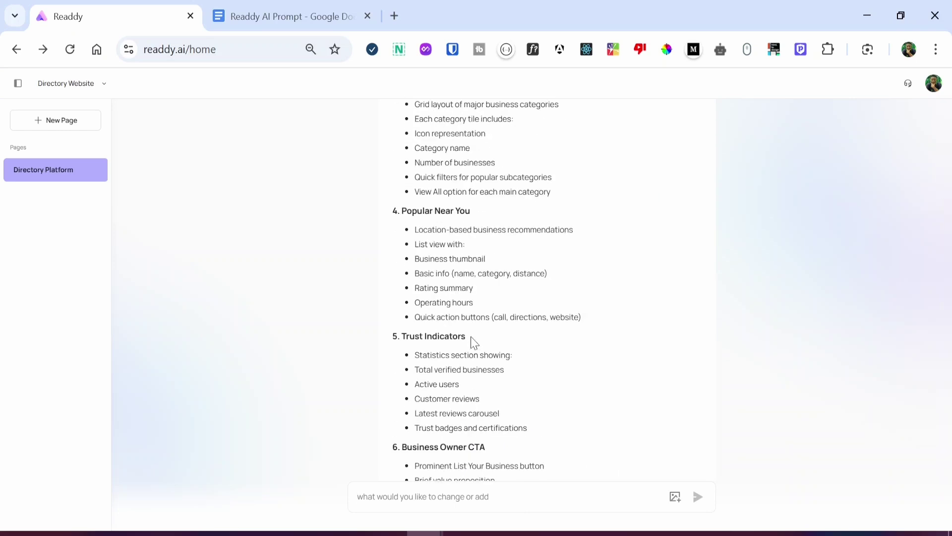
scroll(473, 339, up, 2)
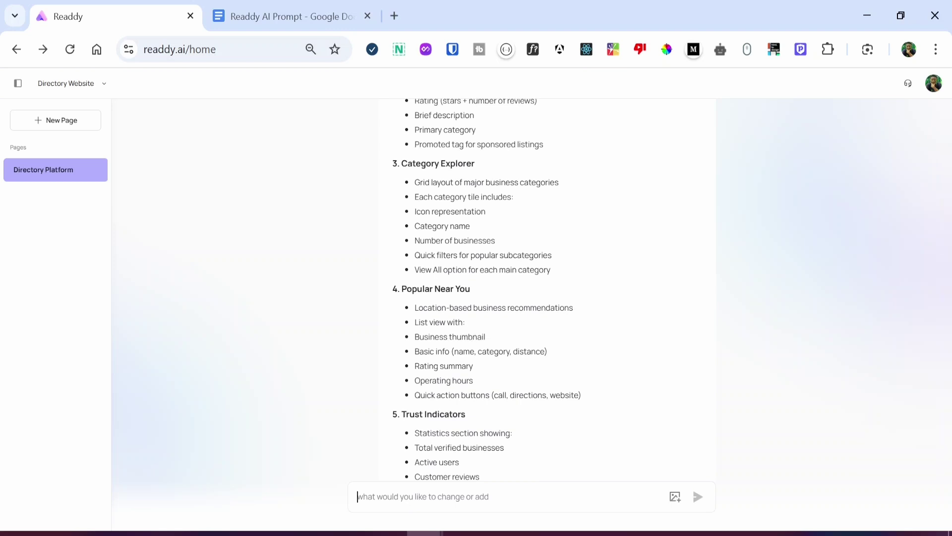
scroll(468, 335, up, 4)
scroll(521, 296, up, 2)
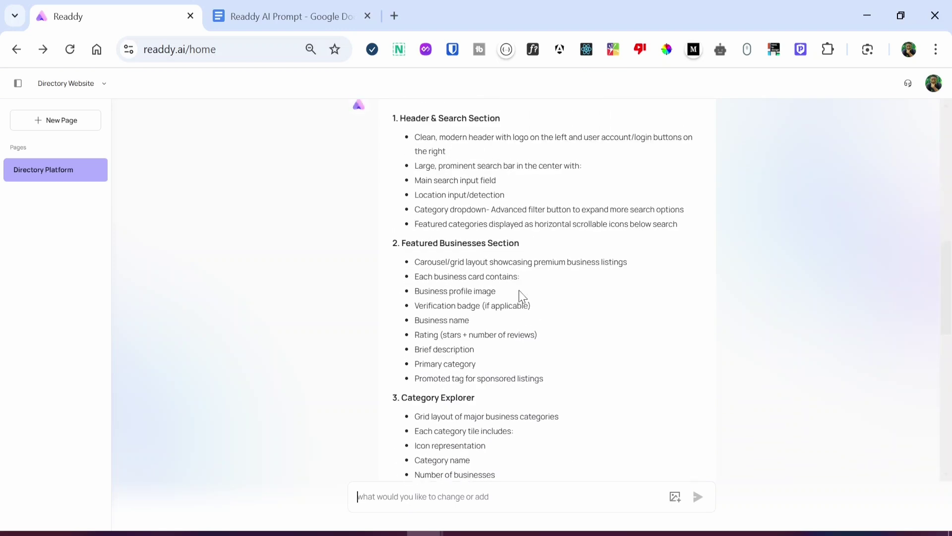
scroll(521, 296, up, 2)
scroll(504, 342, down, 15)
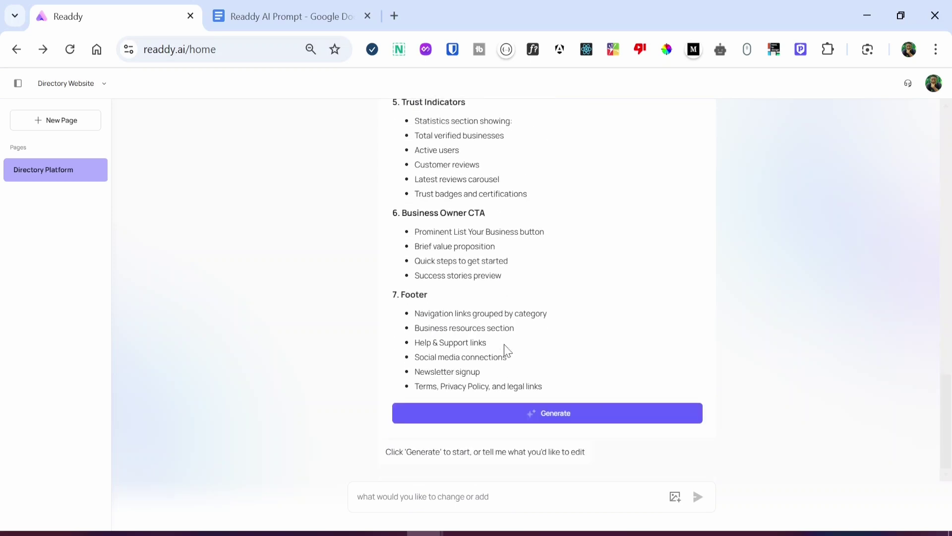
click(501, 414)
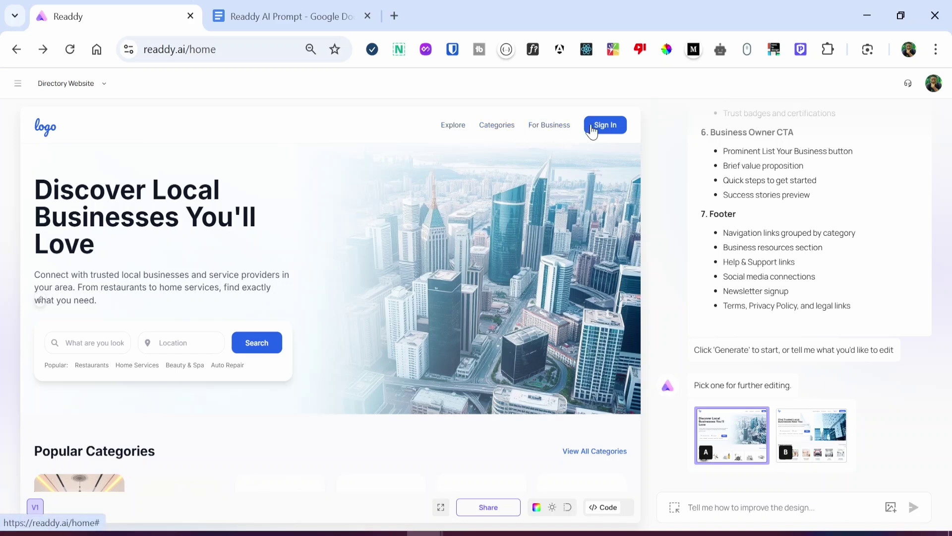
- Examine design A from its hero section through Popular Categories and Featured Businesses to Why Choose Us
scroll(47, 392, down, 5)
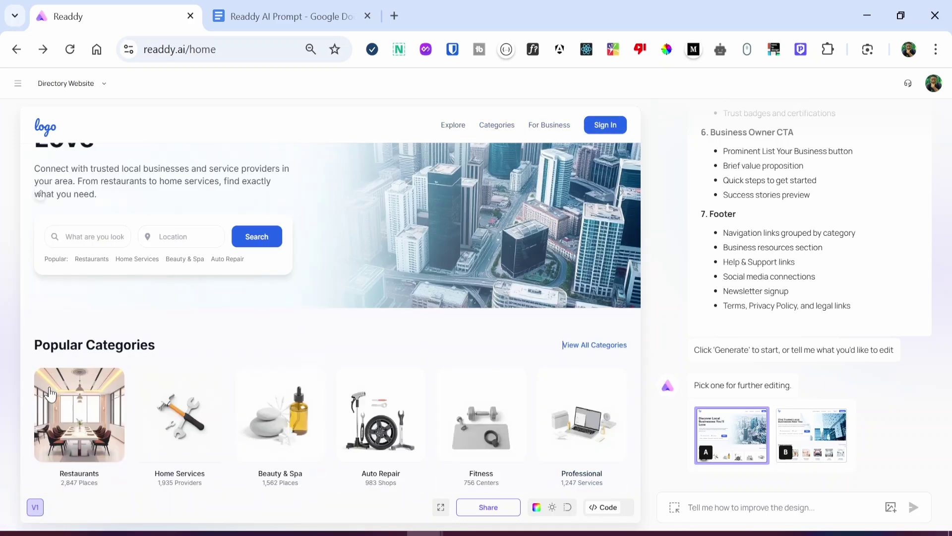
scroll(131, 283, down, 6)
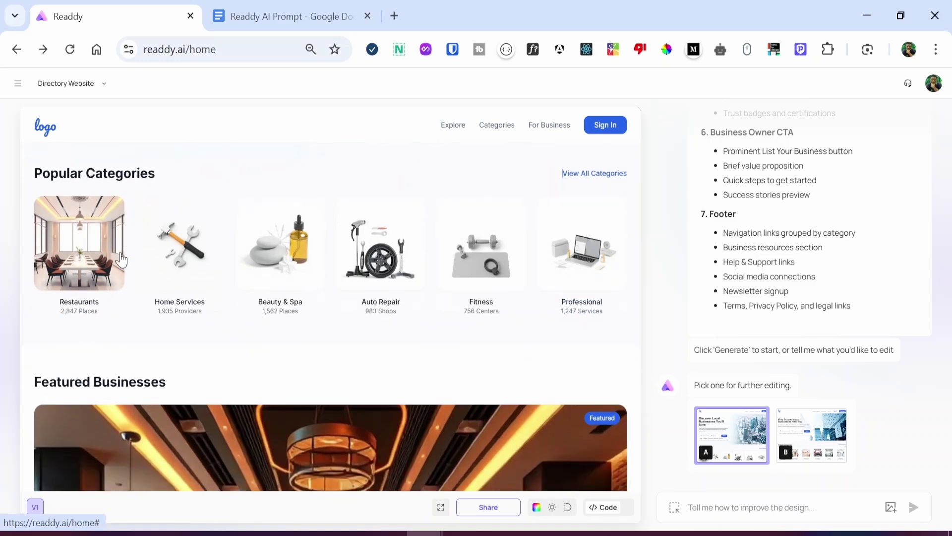
scroll(123, 276, down, 4)
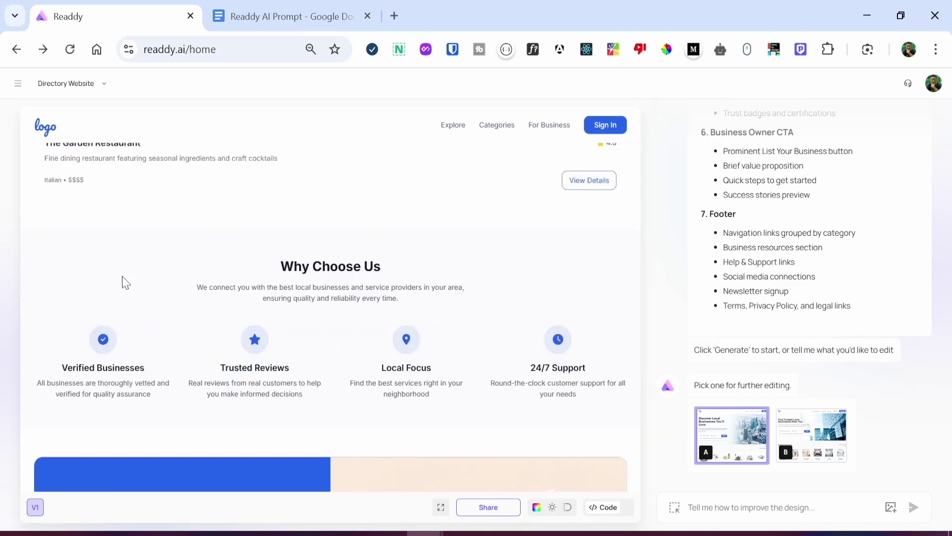
scroll(124, 276, up, 15)
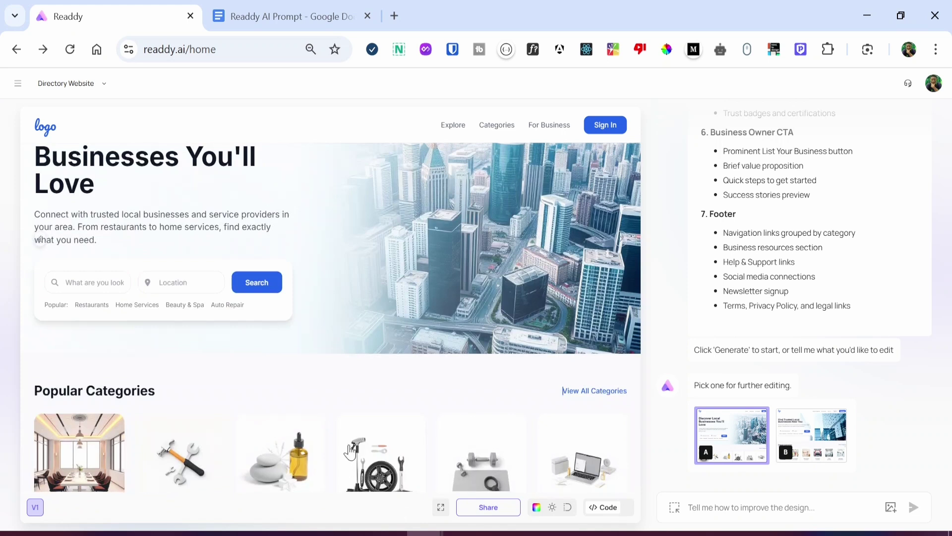
scroll(387, 415, up, 1)
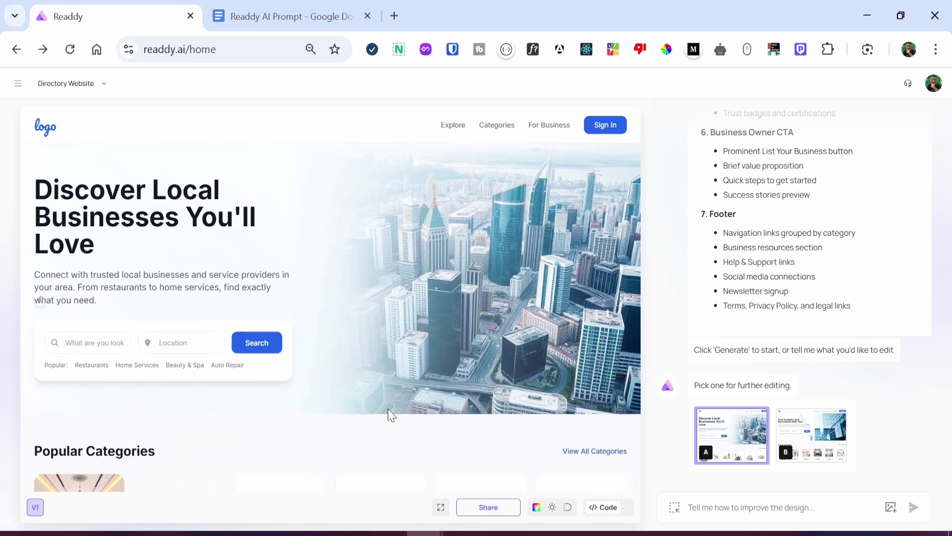
- Pick design B for further editing and review its page from the hero section to the footer
click(807, 444)
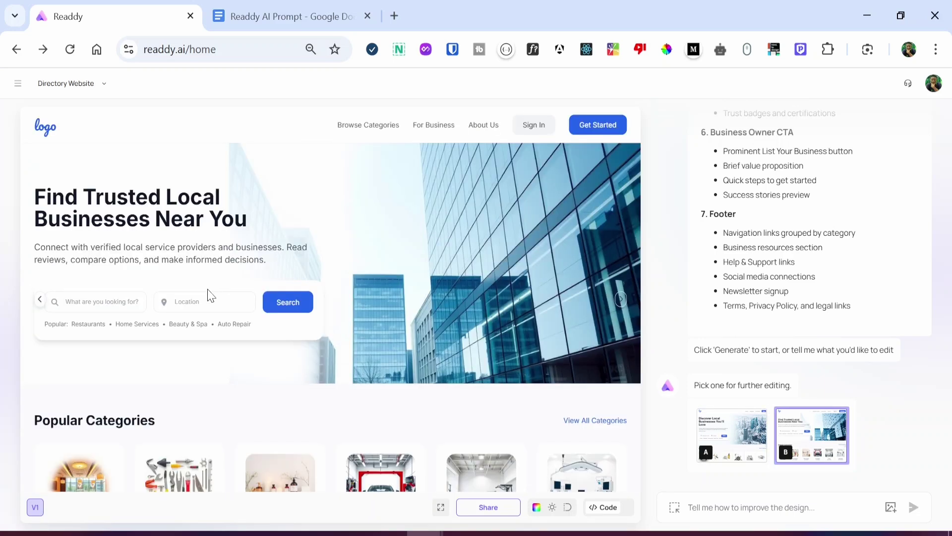
scroll(202, 306, down, 4)
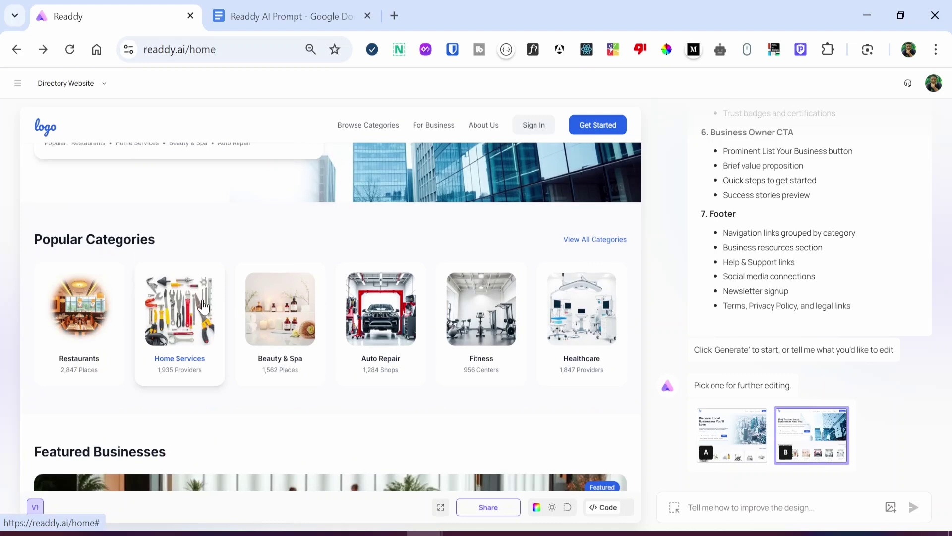
scroll(203, 307, up, 4)
scroll(203, 303, down, 10)
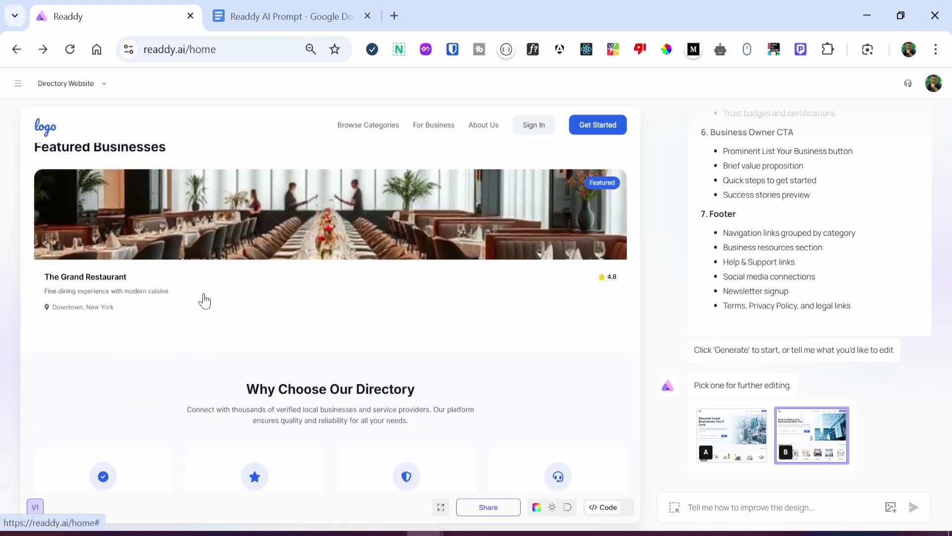
scroll(204, 301, down, 3)
scroll(204, 305, down, 10)
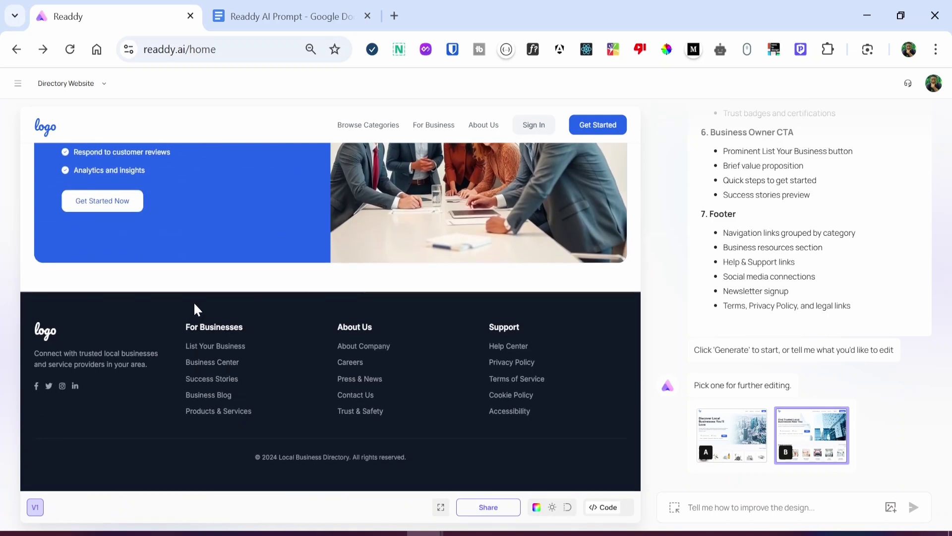
scroll(208, 317, up, 5)
scroll(222, 351, up, 2)
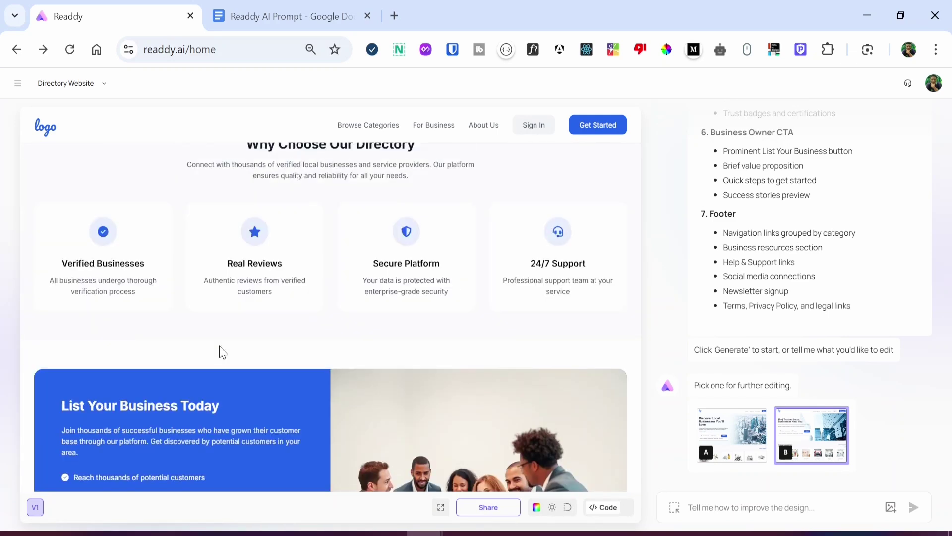
scroll(219, 348, up, 5)
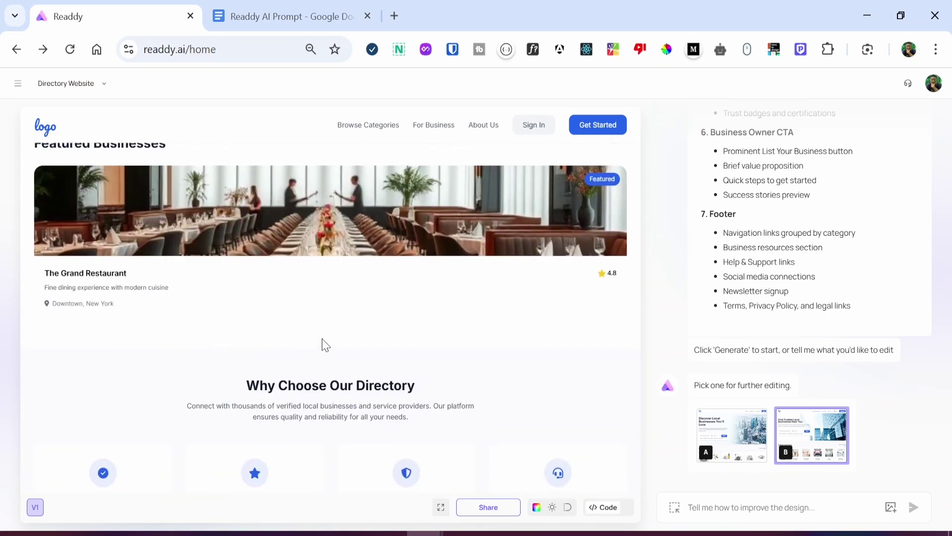
scroll(351, 330, up, 6)
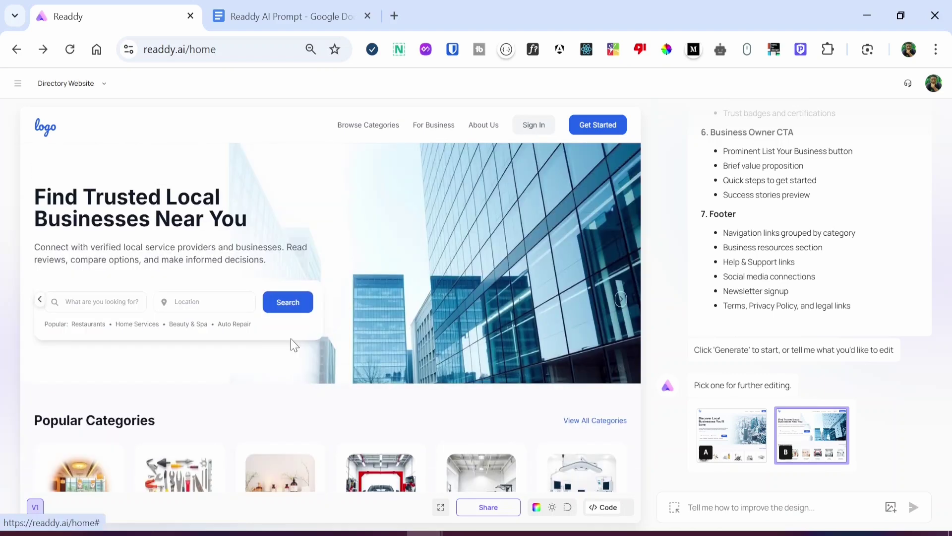
- Check design B's search and location fields and view the page down to Why Choose Our Directory
click(99, 302)
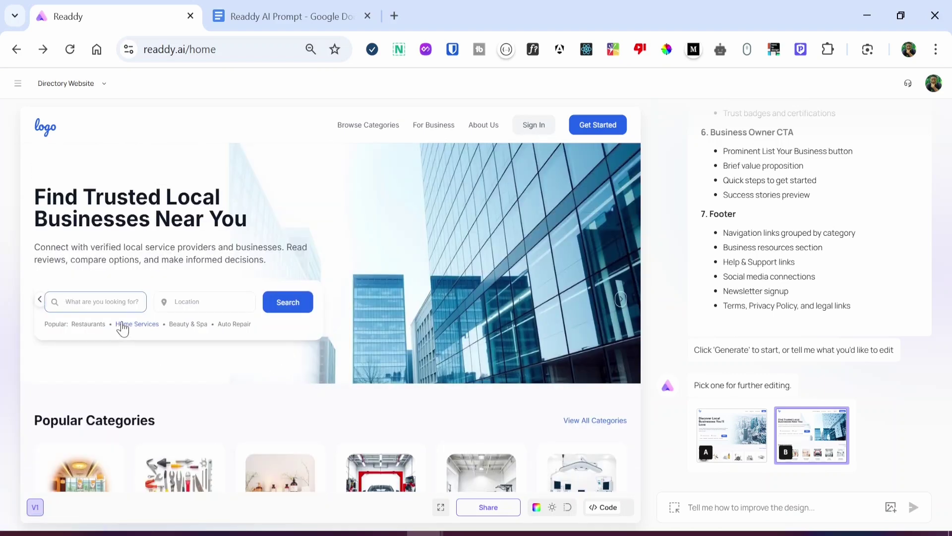
key(Tab)
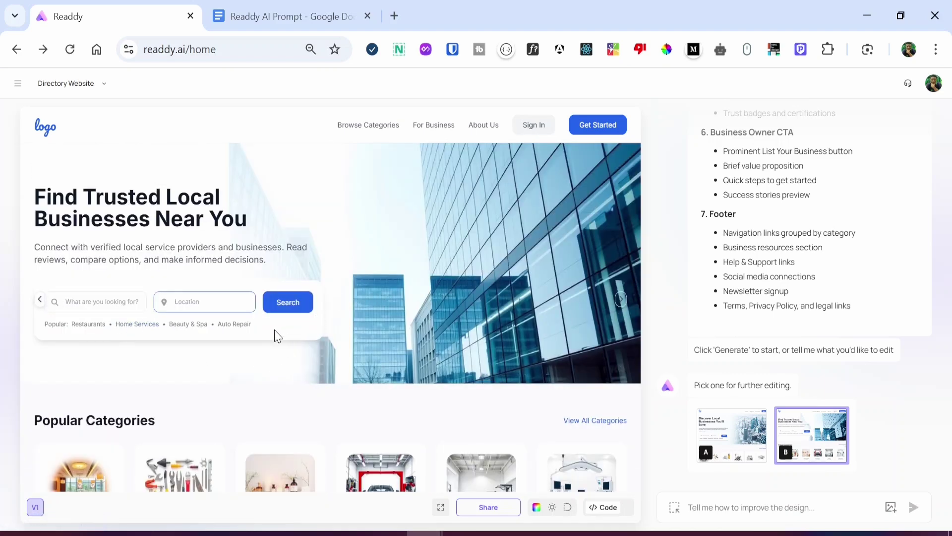
scroll(439, 349, down, 12)
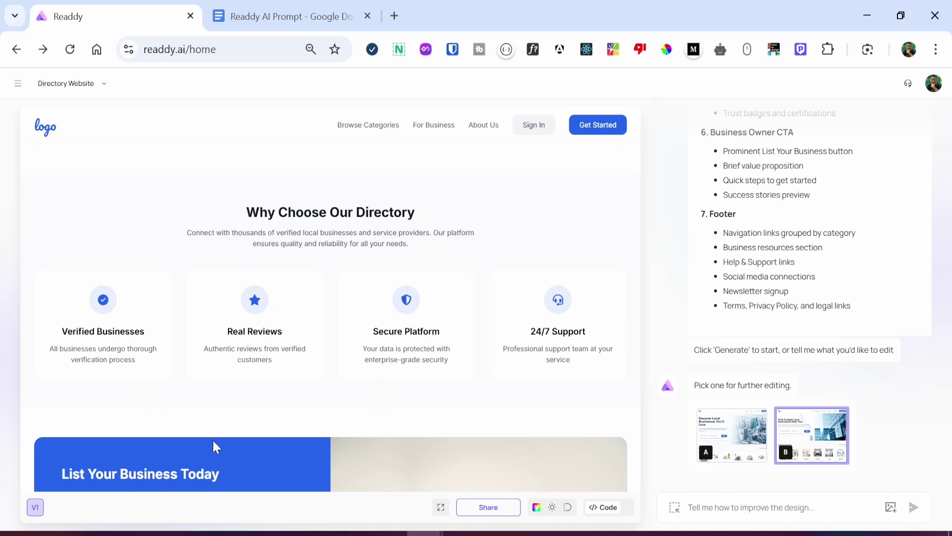
- Change design B's theme to Dark and save the style settings
click(550, 510)
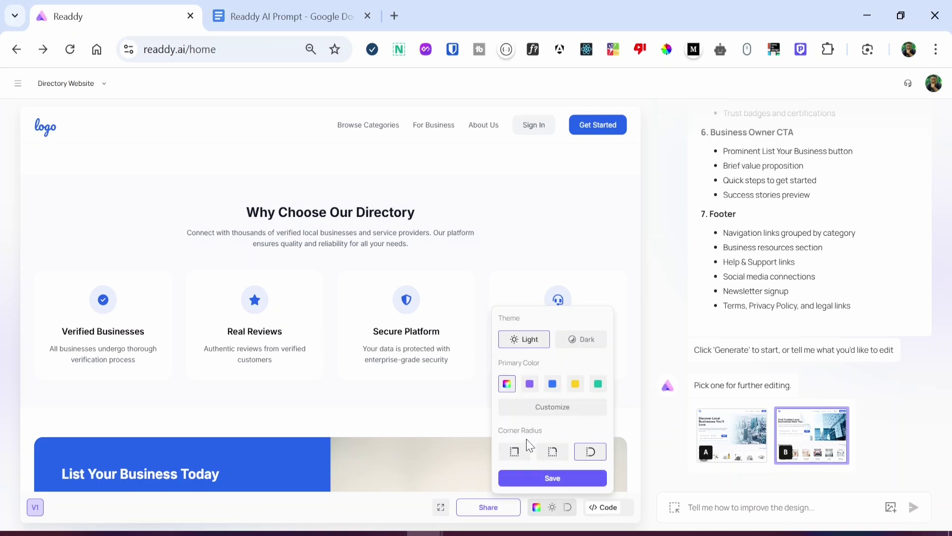
scroll(386, 348, up, 2)
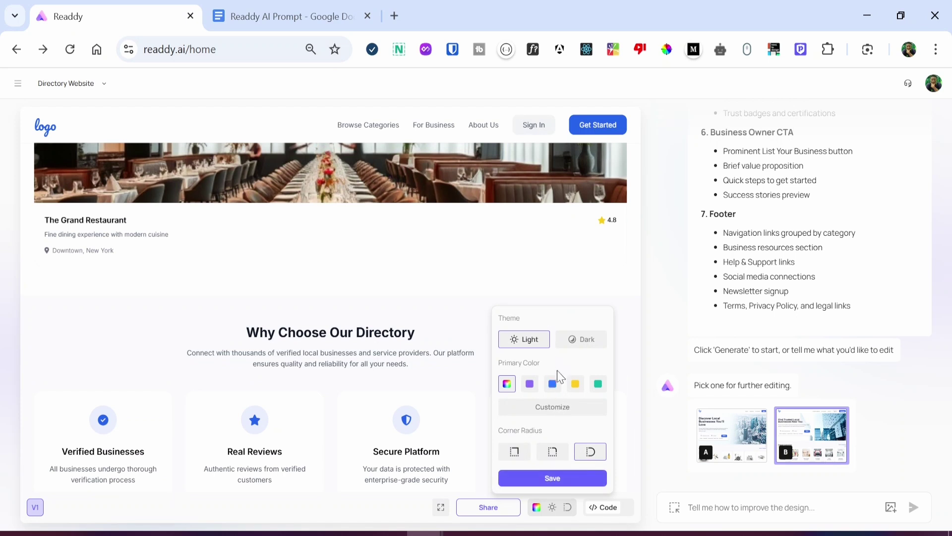
click(573, 347)
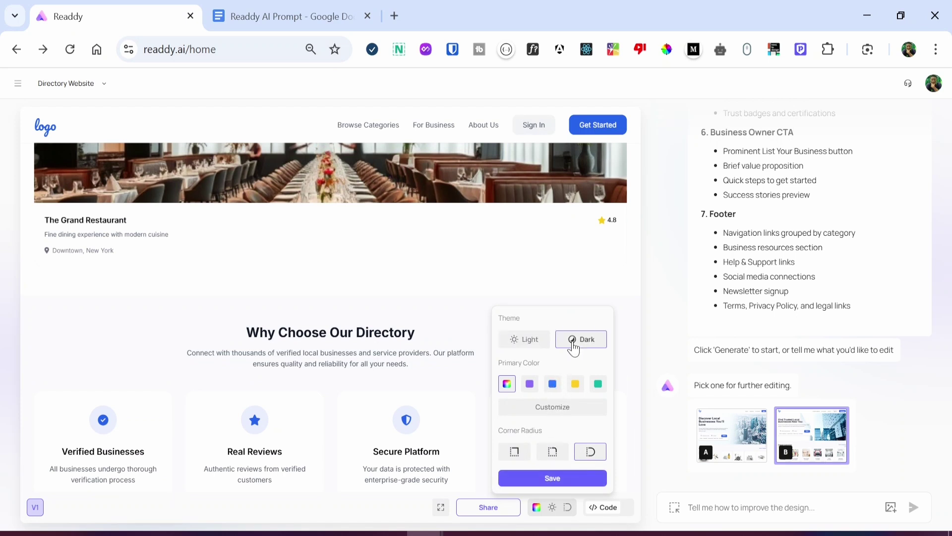
click(552, 479)
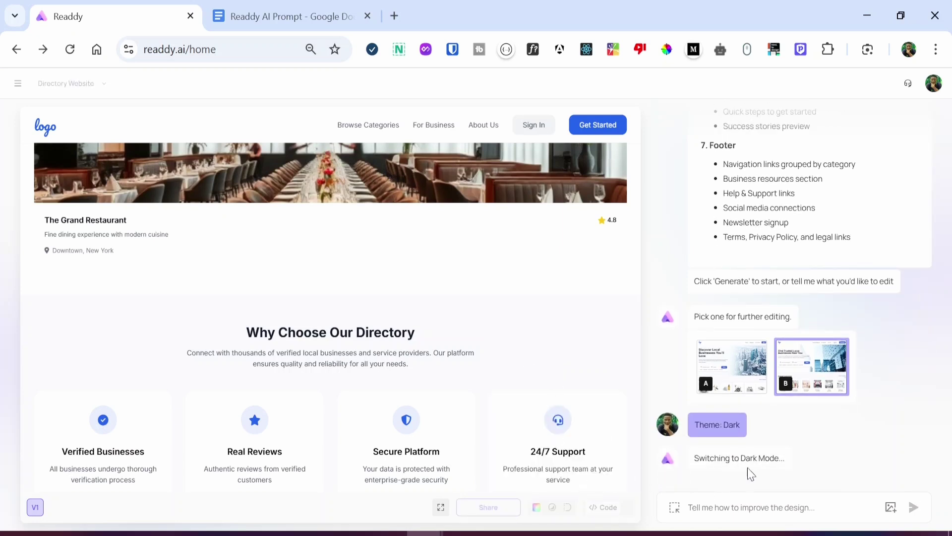
- Examine the dark version from the hero section to Featured Businesses, including advancing the business carousel
scroll(400, 353, up, 10)
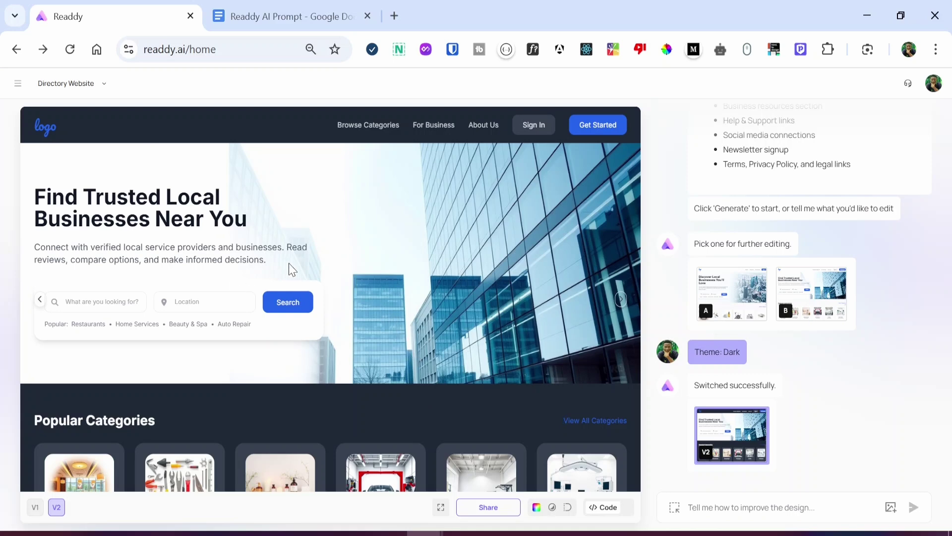
scroll(290, 268, down, 5)
scroll(290, 270, down, 8)
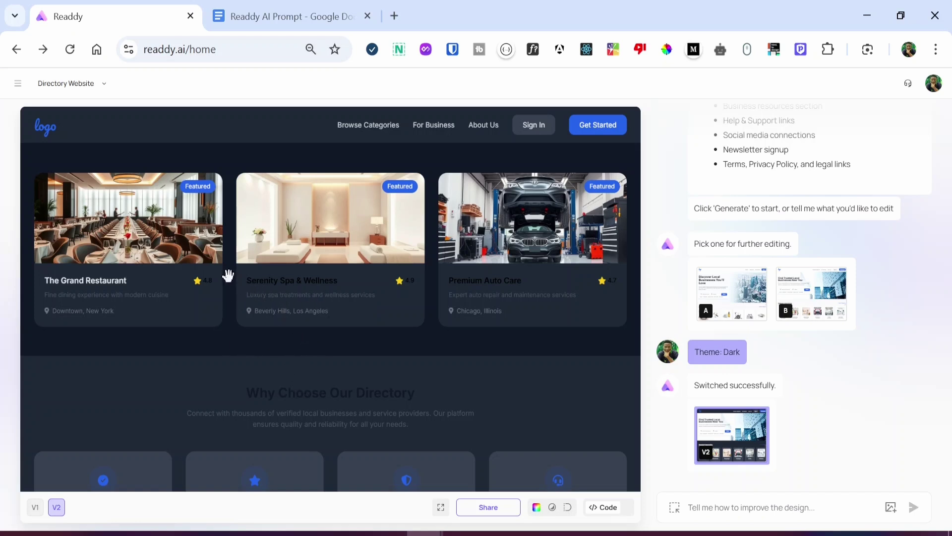
scroll(260, 302, right, 2)
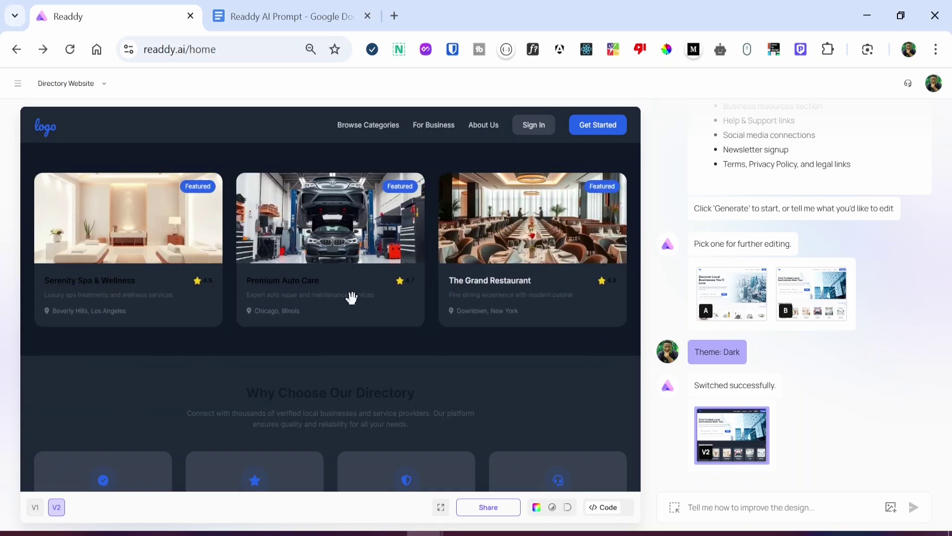
scroll(486, 338, down, 2)
- Check the legibility of the Why Choose Our Directory description and heading by highlighting each, and examine the dark page down to the footer
triple_click(236, 304)
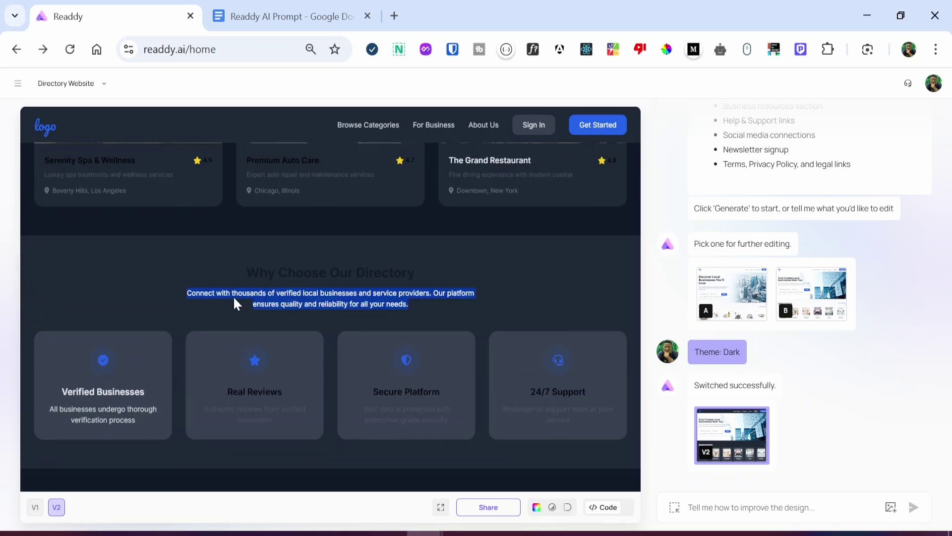
click(329, 317)
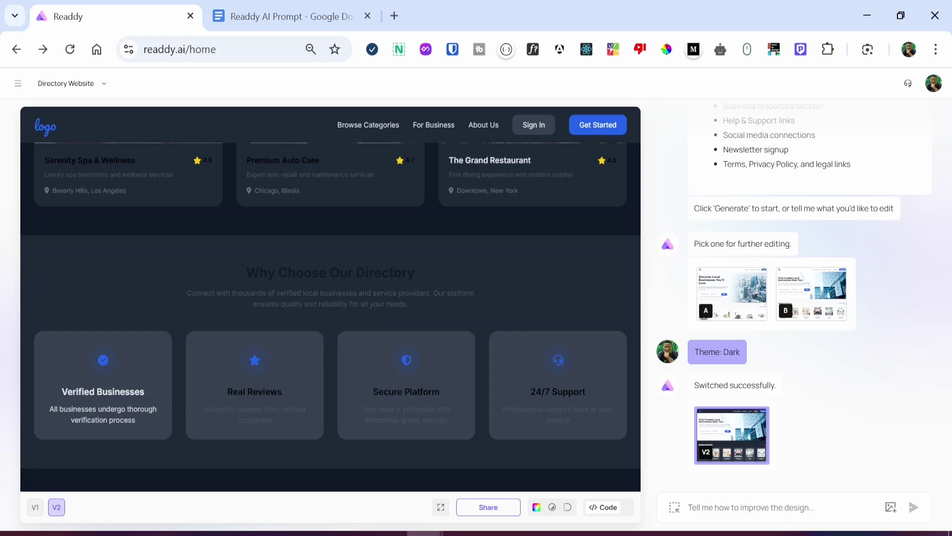
triple_click(304, 273)
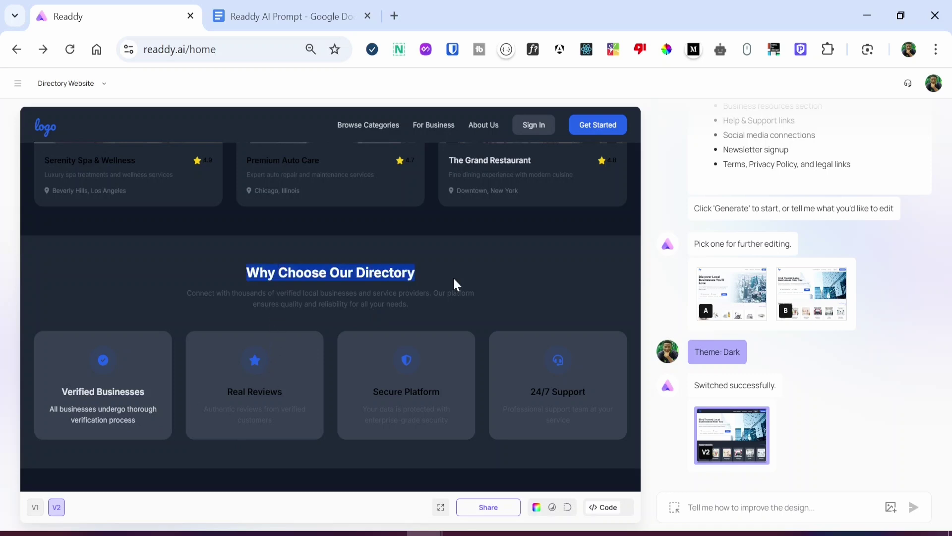
click(356, 269)
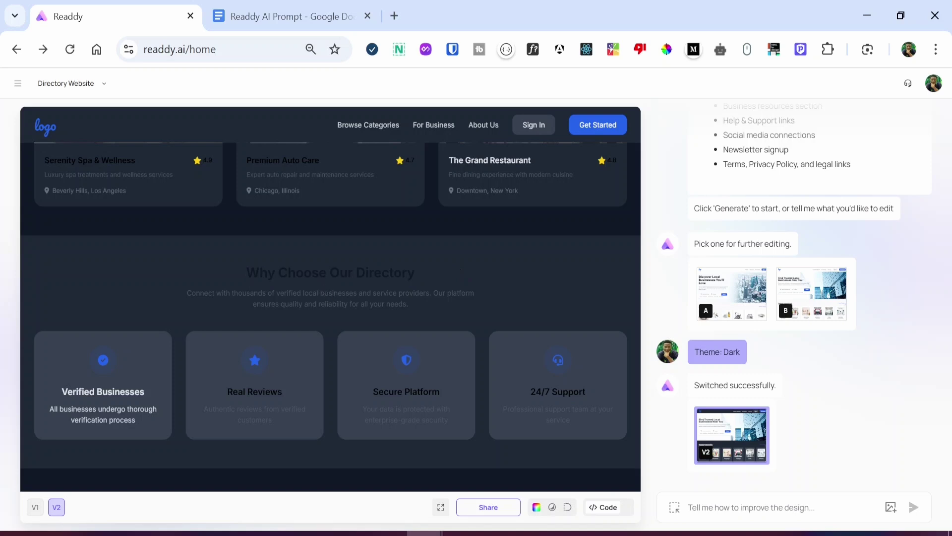
scroll(340, 308, down, 10)
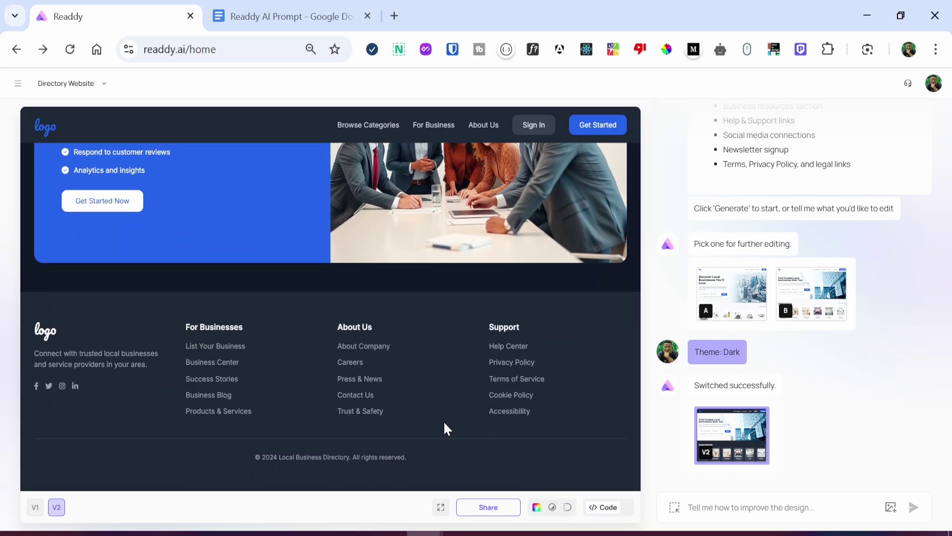
scroll(166, 464, up, 10)
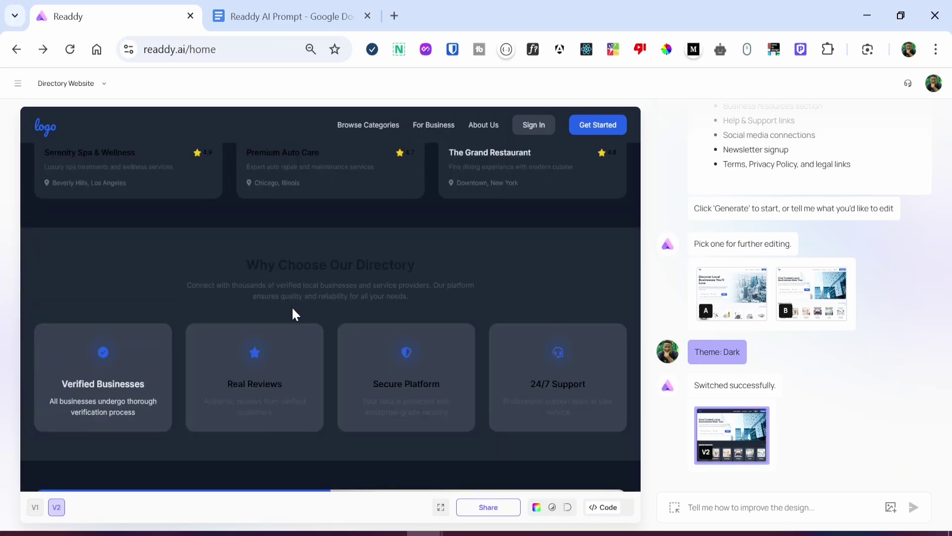
- Switch the design's theme from Dark to Light and save the style settings
scroll(300, 312, up, 3)
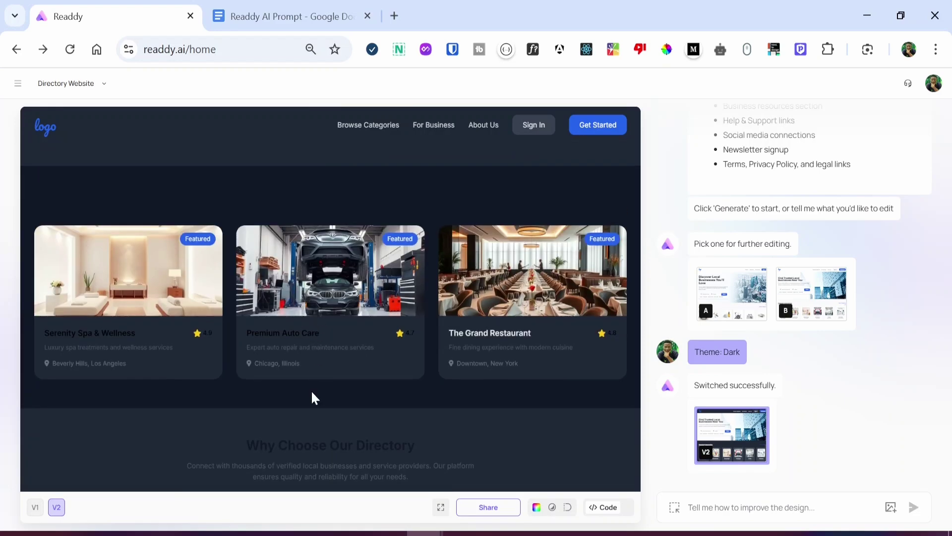
scroll(422, 407, up, 2)
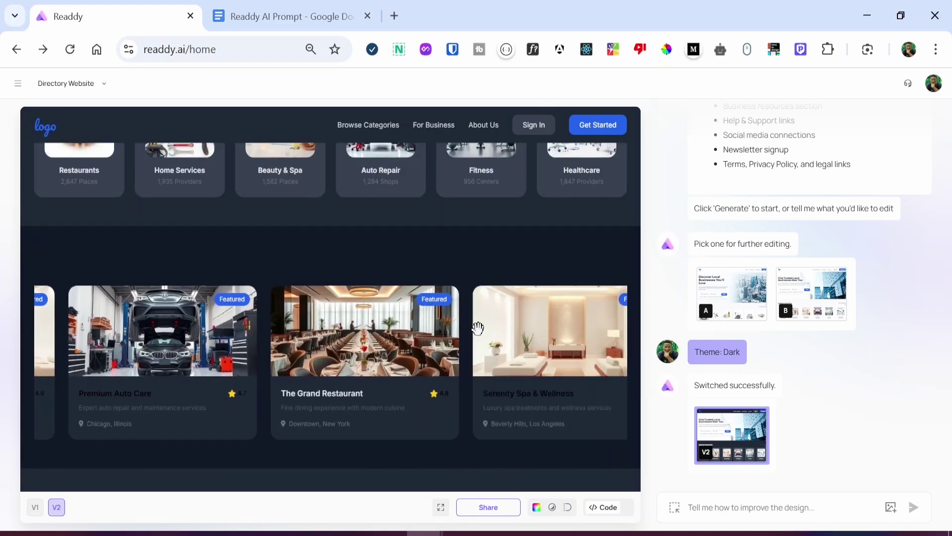
scroll(447, 306, up, 5)
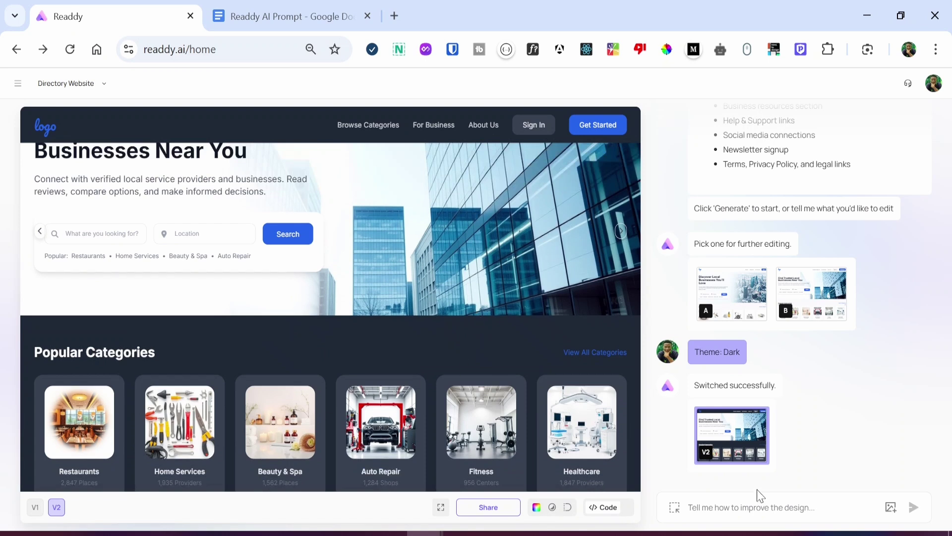
click(552, 507)
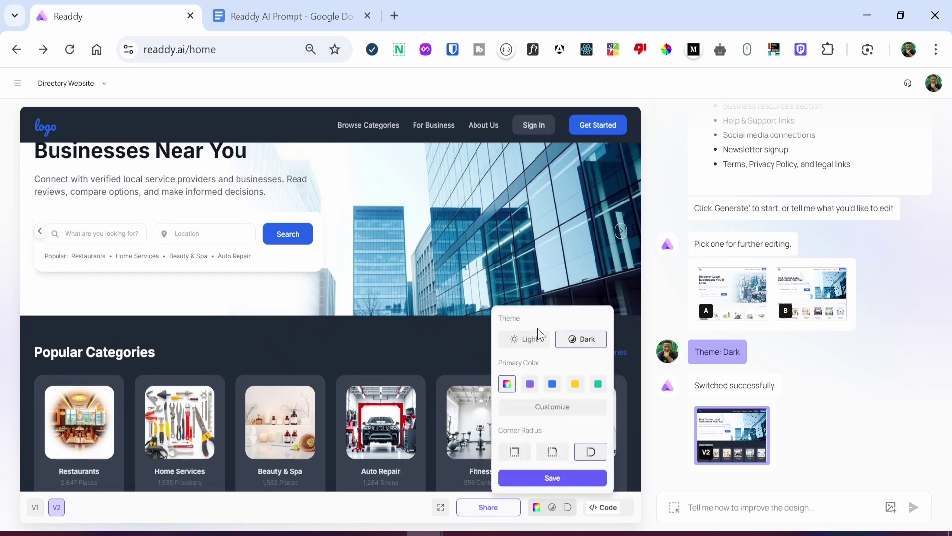
click(527, 343)
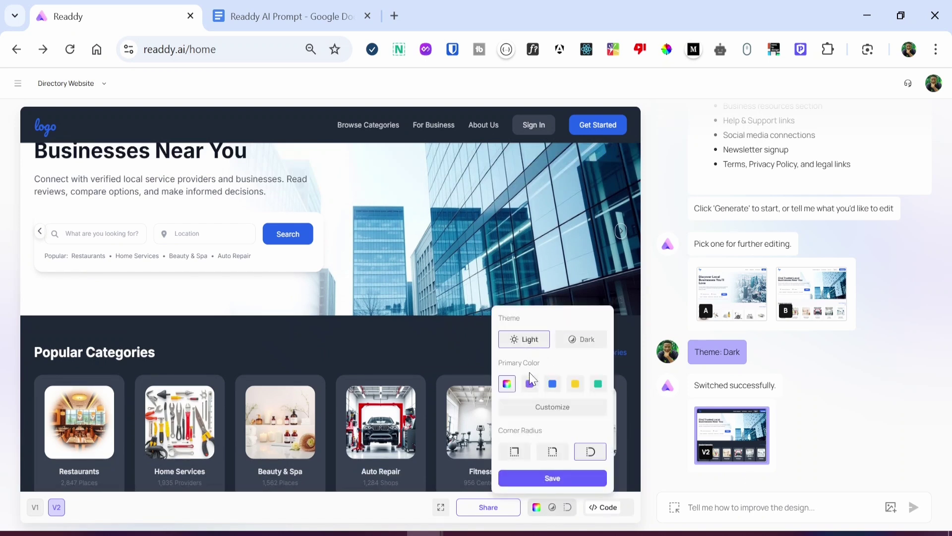
click(540, 478)
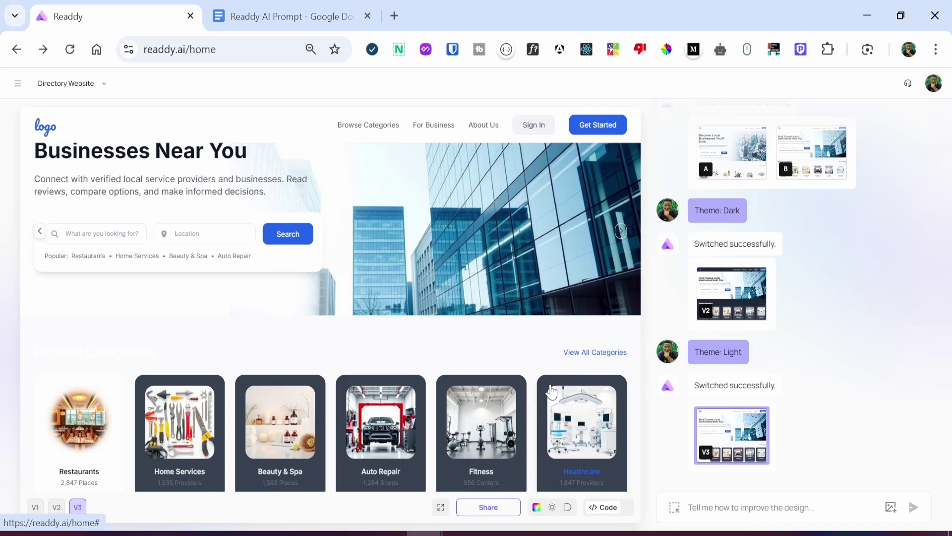
- Return to the original design B and show its HTML code, viewing it down to the page body
scroll(815, 243, up, 3)
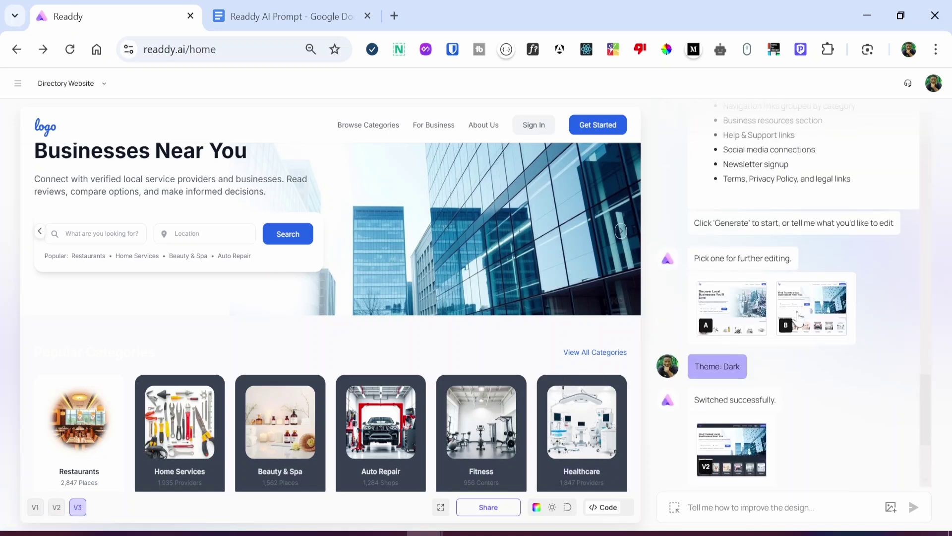
click(798, 319)
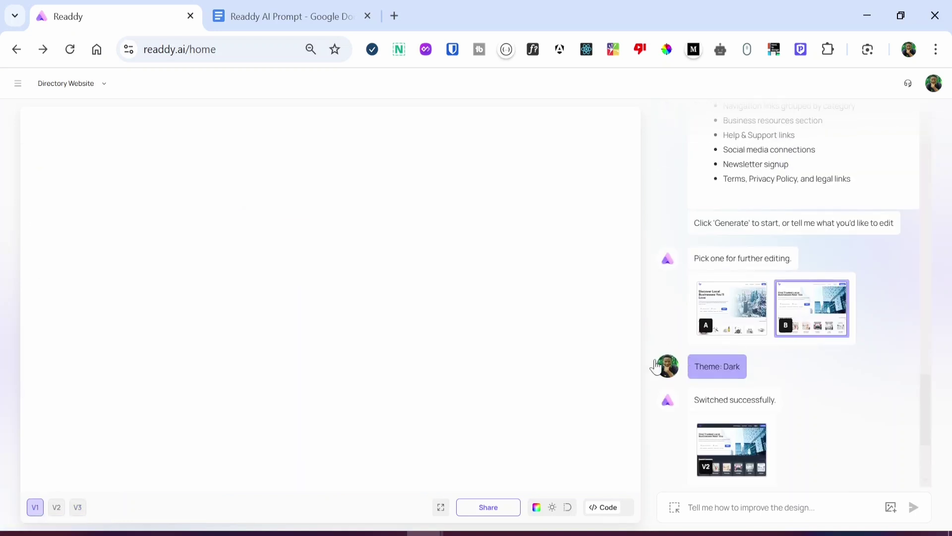
click(604, 507)
scroll(785, 303, down, 7)
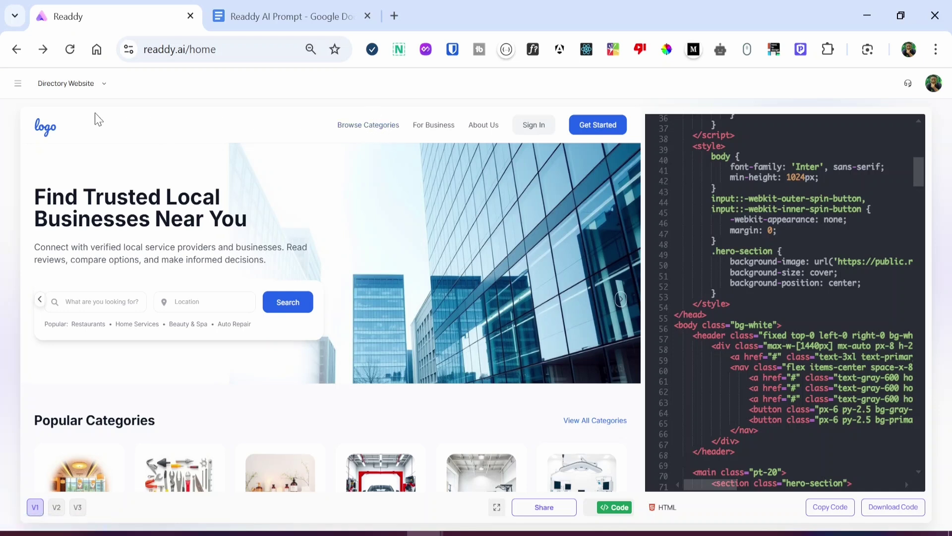
mouse_move(18, 83)
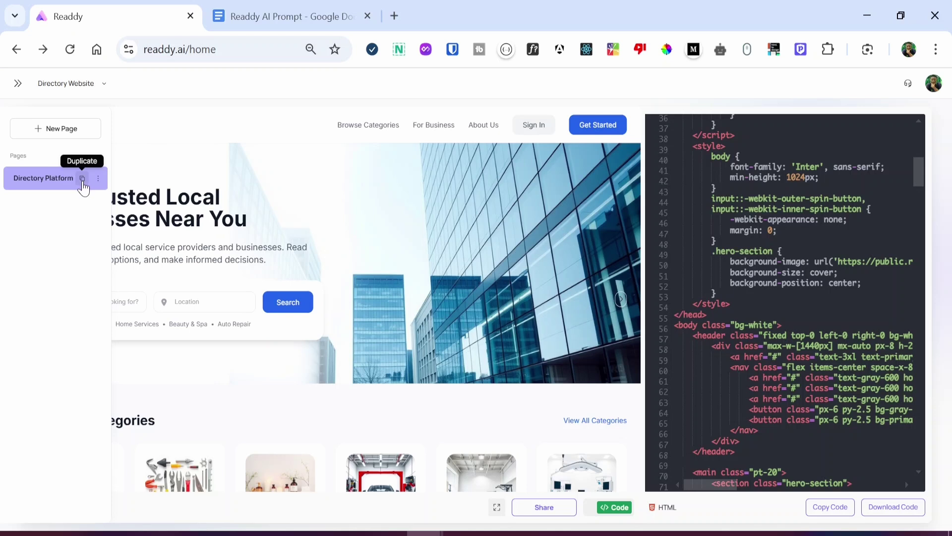
click(63, 127)
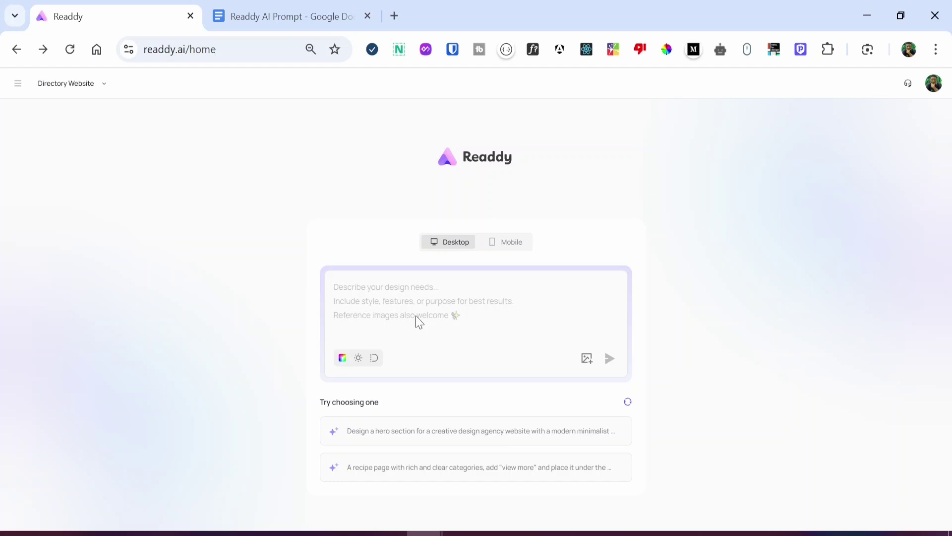
mouse_move(18, 83)
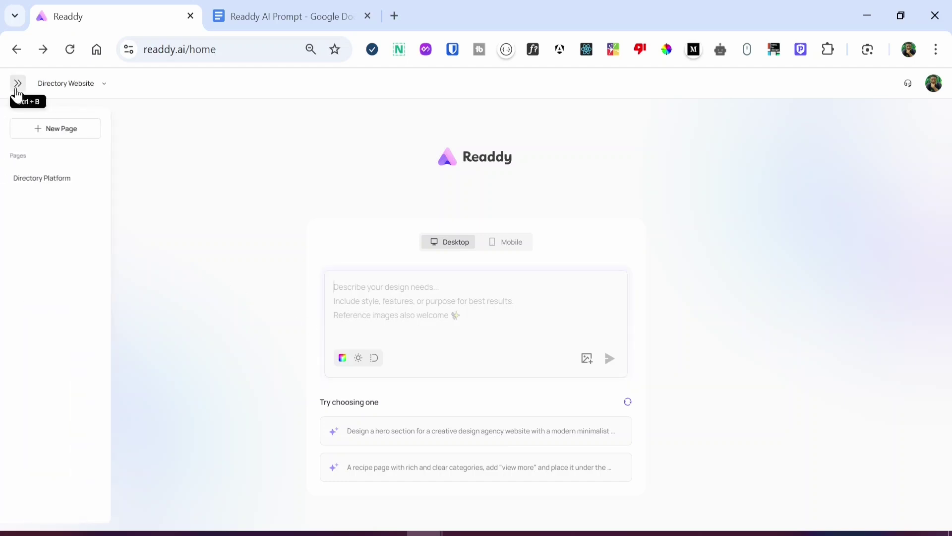
click(34, 183)
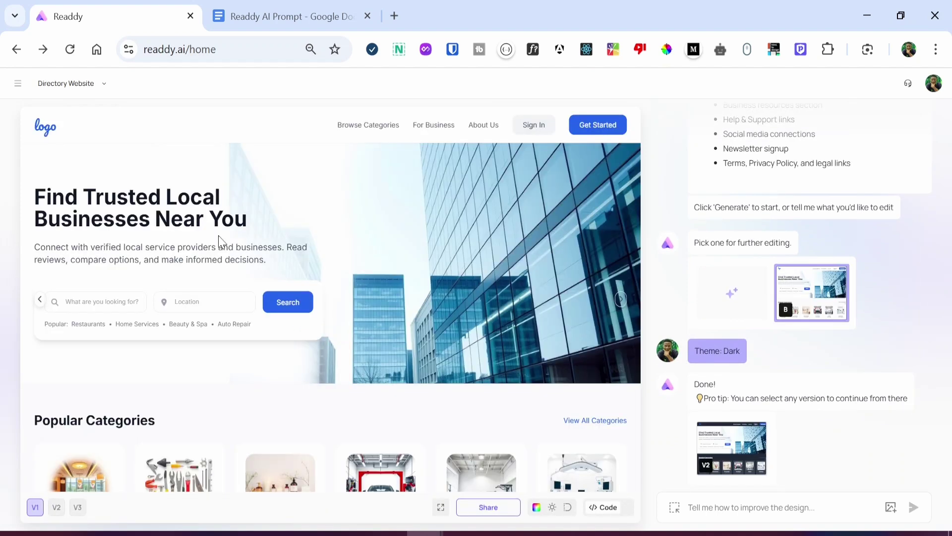
- Duplicate the Directory Platform page and request "Generate the browse categories page" for the copy
mouse_move(18, 83)
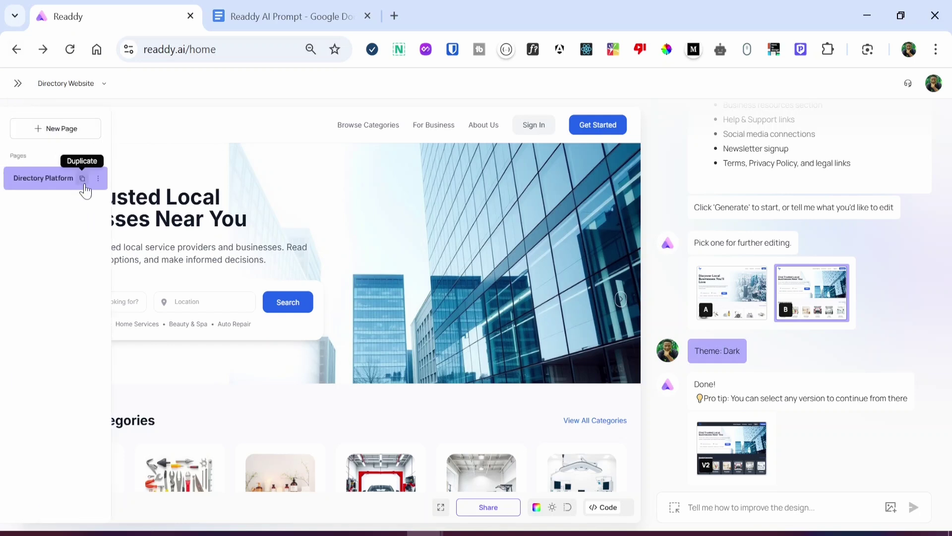
click(85, 184)
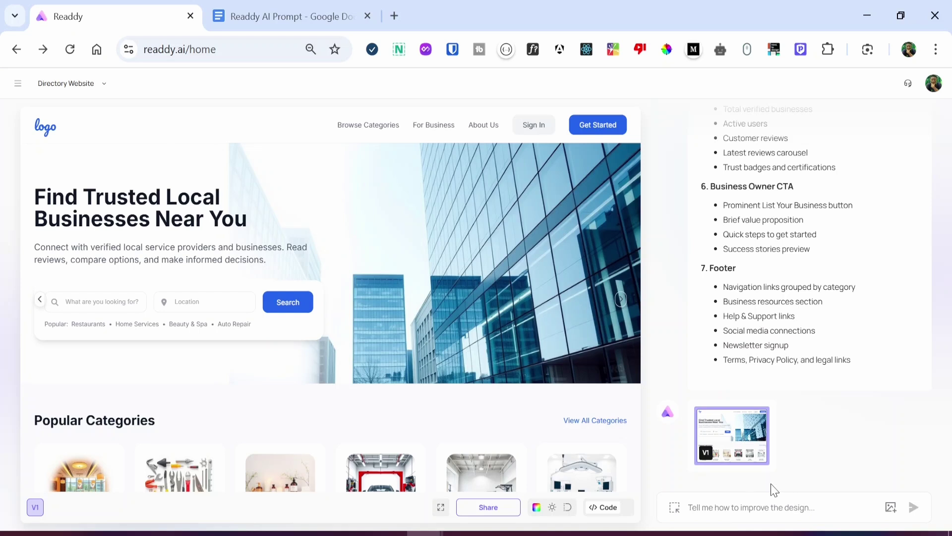
text(Generate the b)
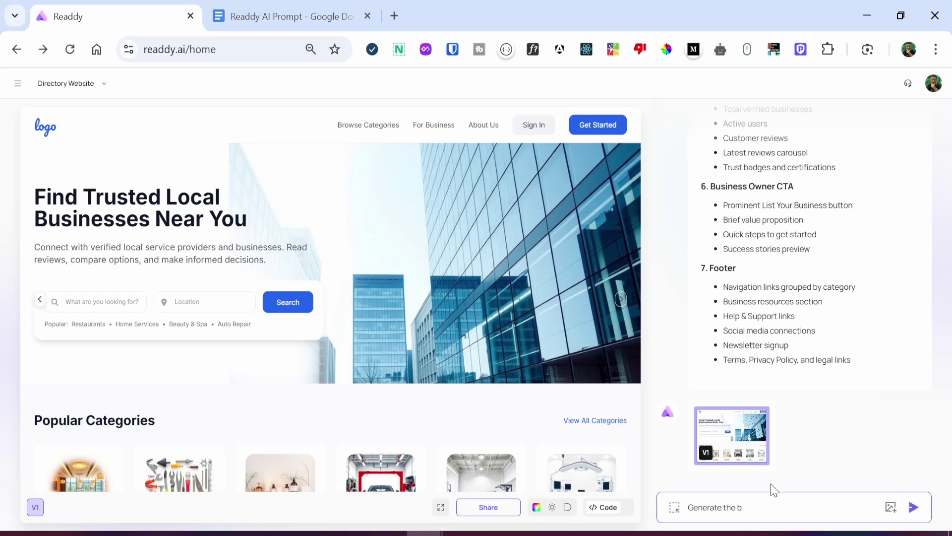
text(rowse categories page)
key(Return)
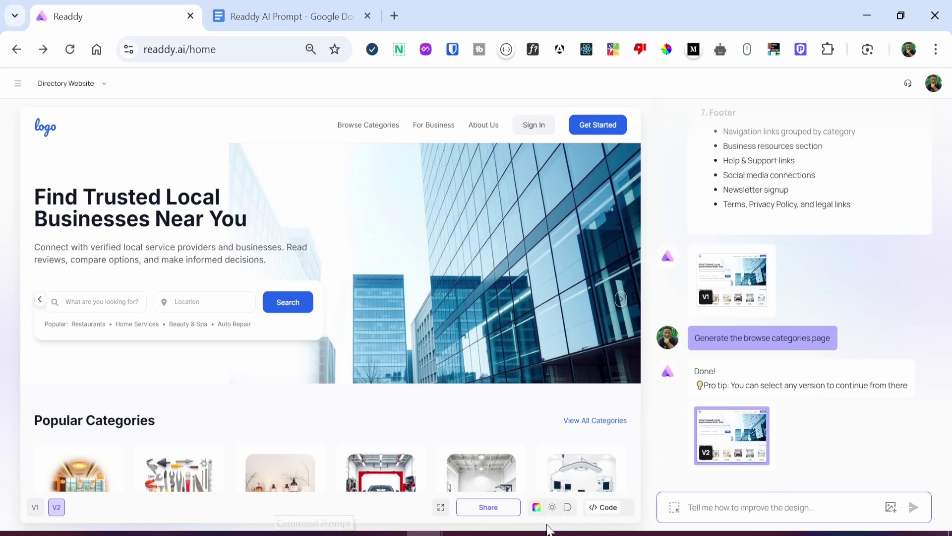
- Examine the generated page from Popular Categories down to the All Categories section and Load More Categories
scroll(276, 303, down, 3)
scroll(277, 304, down, 6)
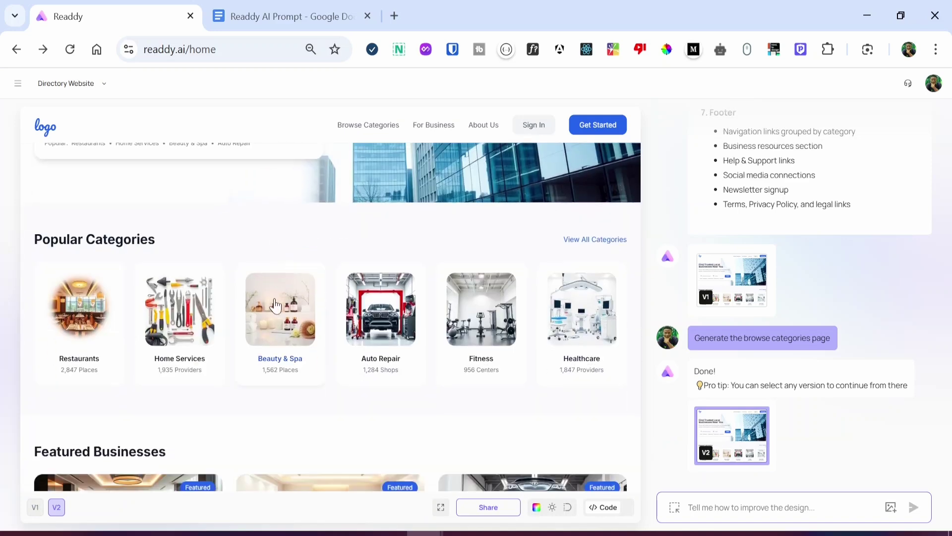
scroll(215, 370, down, 12)
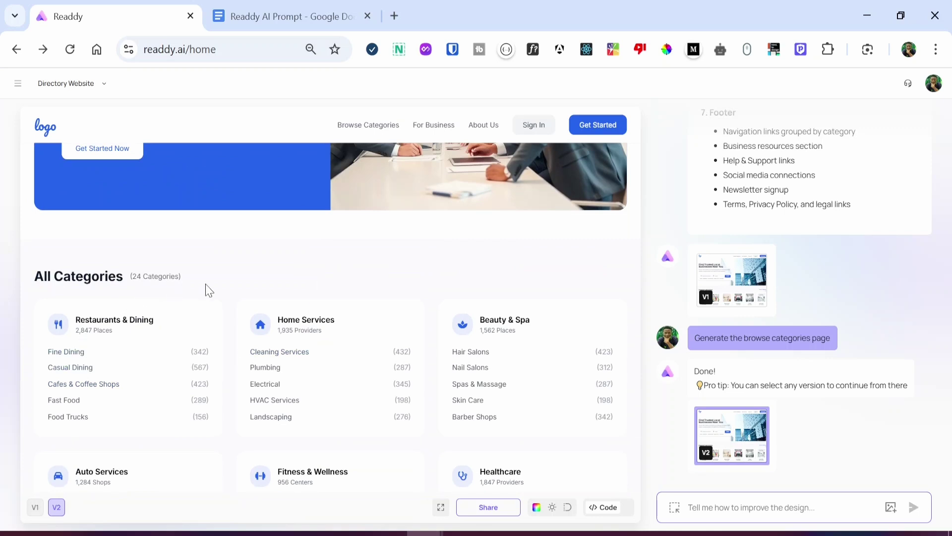
scroll(175, 292, down, 3)
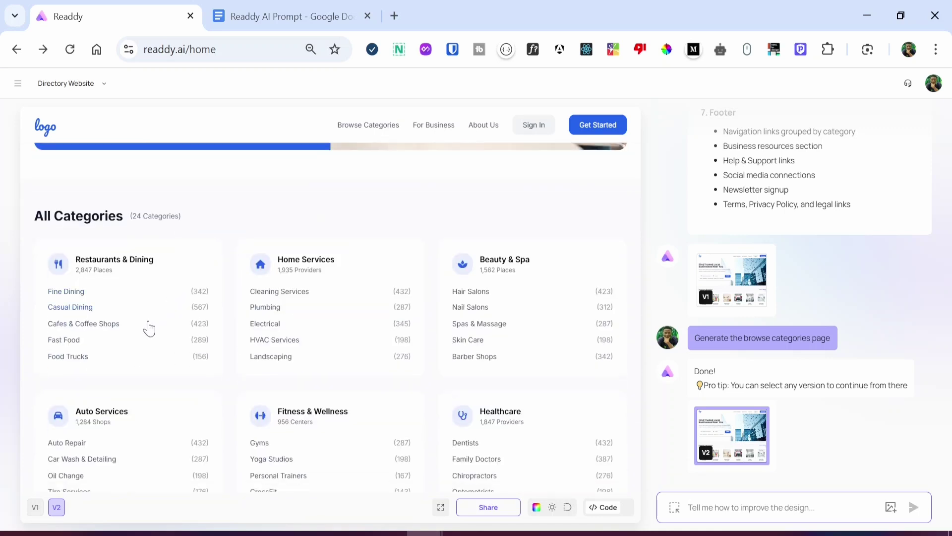
scroll(181, 325, down, 3)
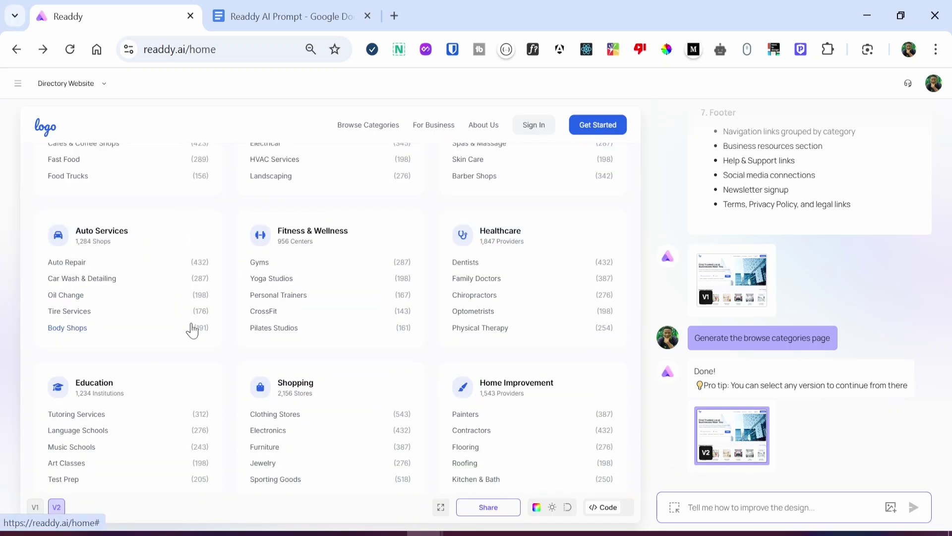
scroll(193, 327, down, 3)
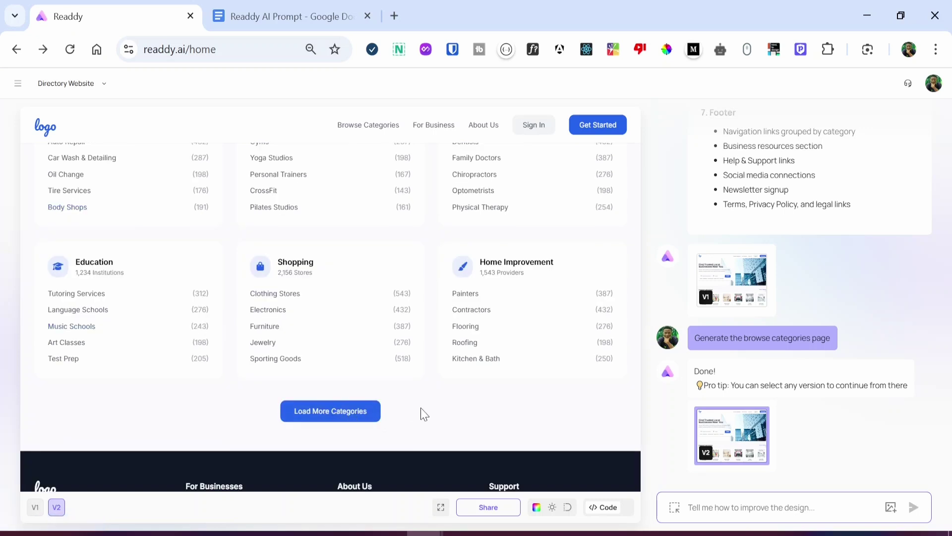
scroll(427, 412, up, 5)
scroll(305, 408, up, 5)
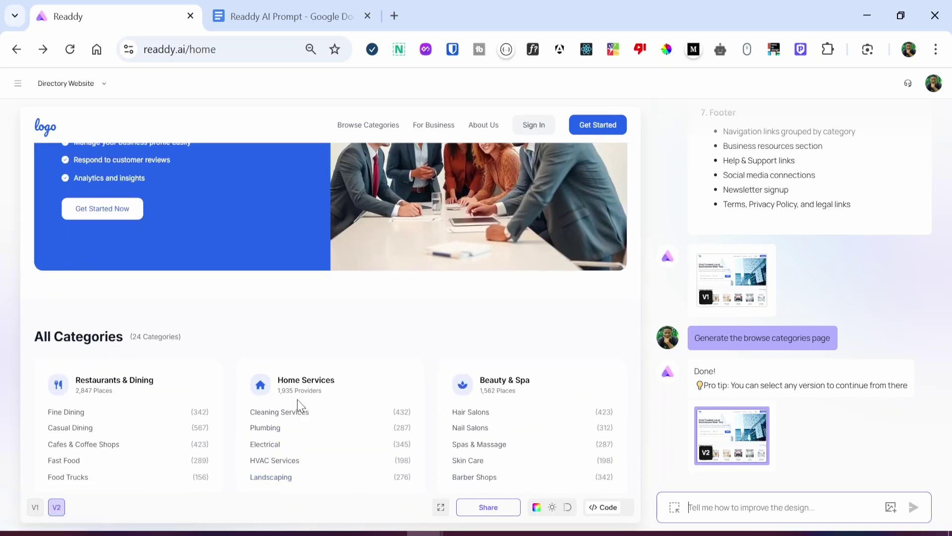
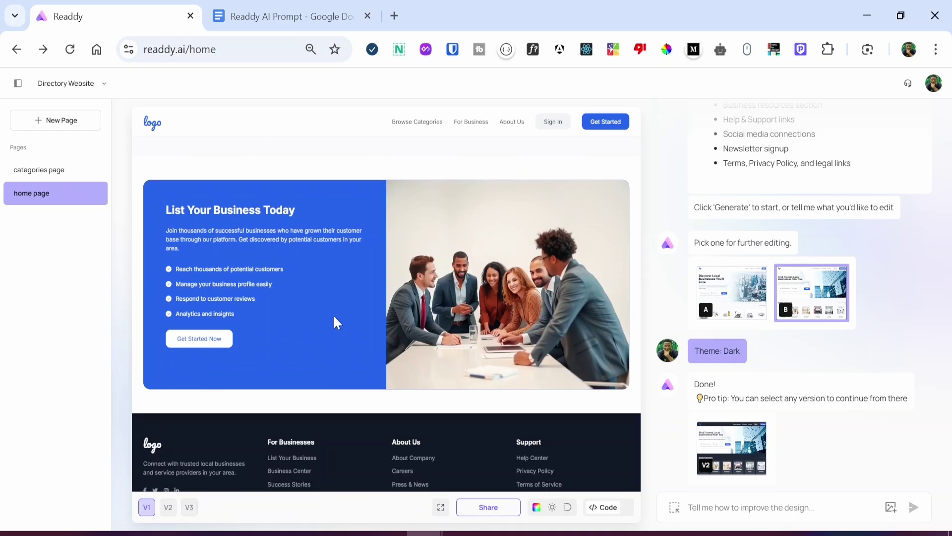
- Look over the home page's V1 design, show its HTML code and copy it
scroll(333, 315, down, 3)
scroll(496, 372, up, 10)
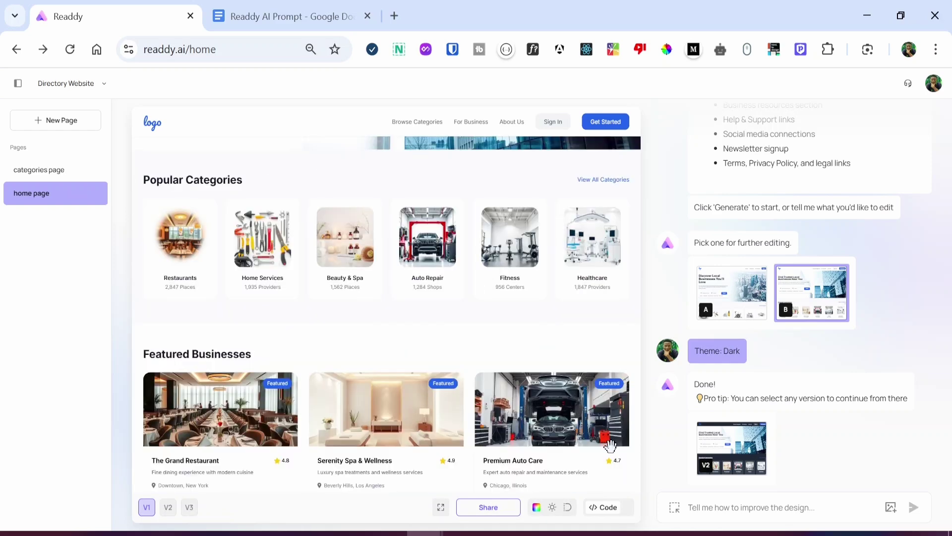
click(608, 508)
click(824, 506)
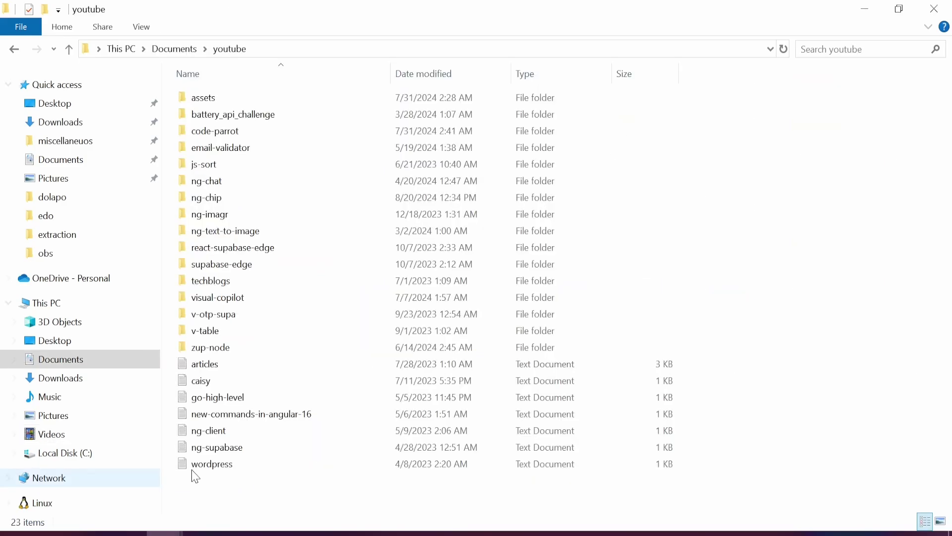
- In File Explorer, create a folder named readdy inside Documents\youtube and open it
right_click(732, 274)
mouse_move(744, 281)
click(598, 294)
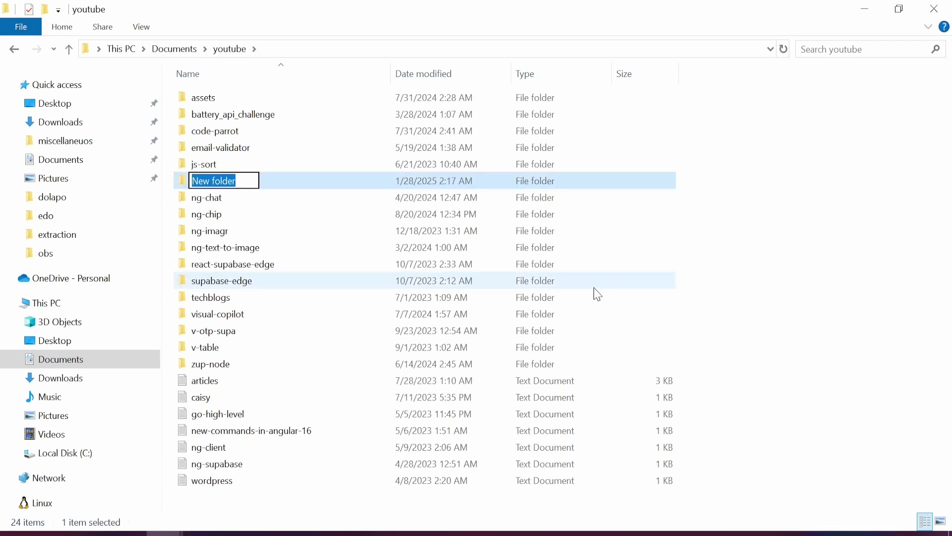
text(readdy)
key(Return)
double_click(218, 265)
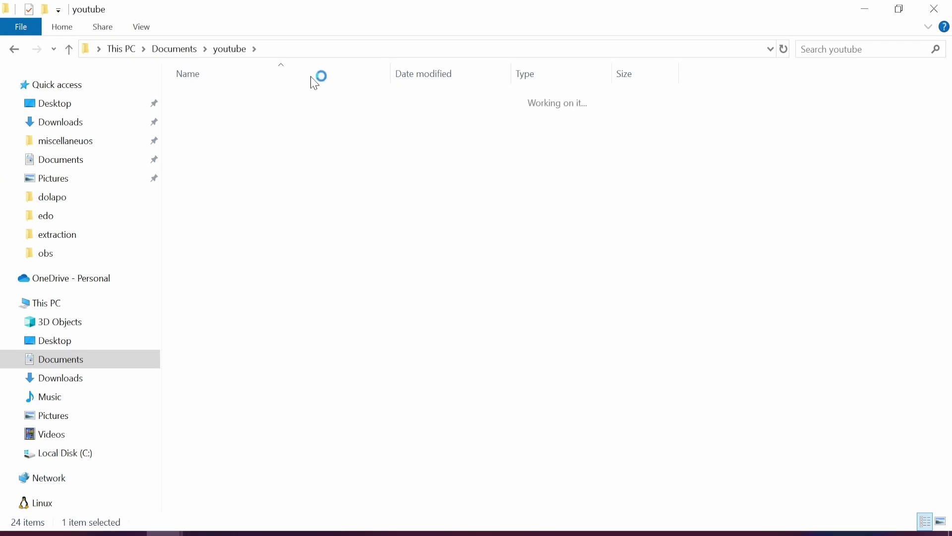
- Open a command prompt in the readdy folder and run "code ." to load the folder in VS Code
click(304, 48)
text(cmd)
key(Return)
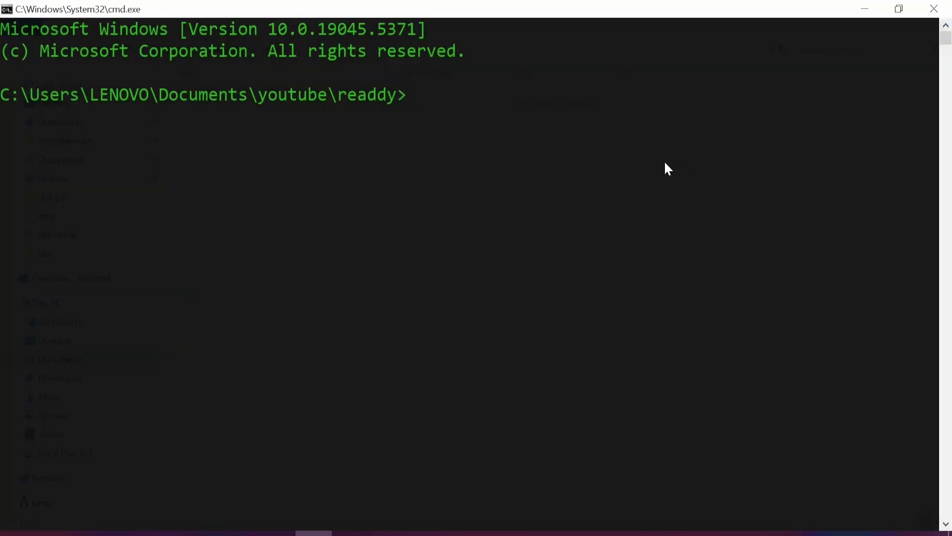
text(code .)
key(Return)
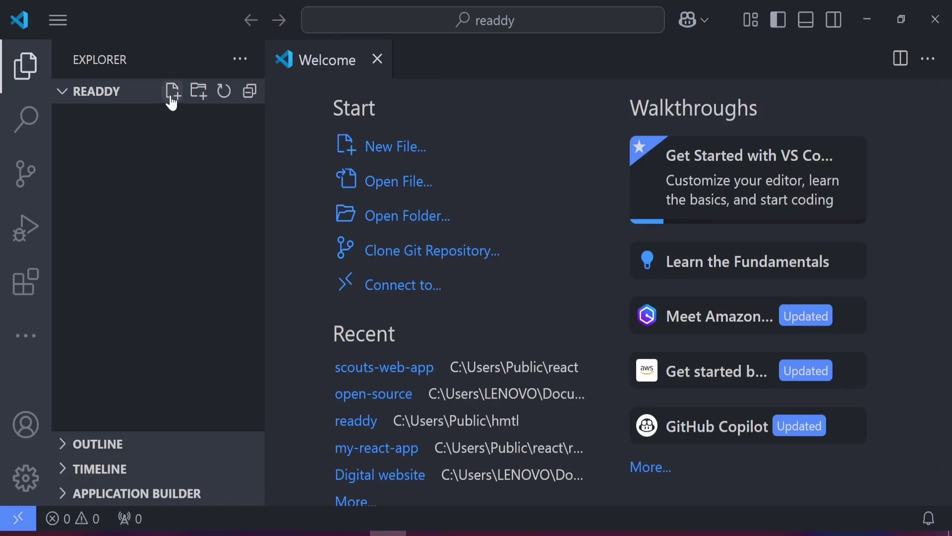
- Create a file named home.html in the readdy folder, closing the Welcome page and cancelling the pending file-create participants
click(172, 91)
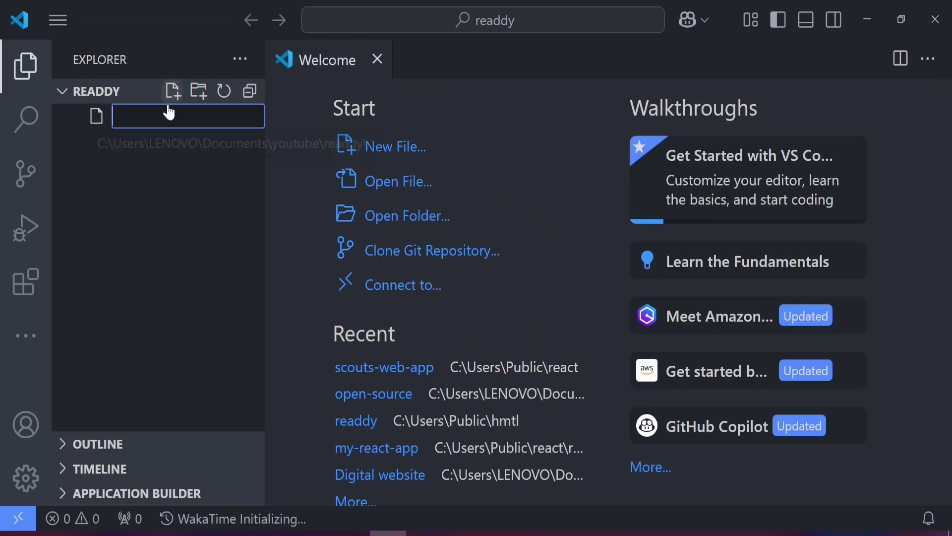
text(home.html)
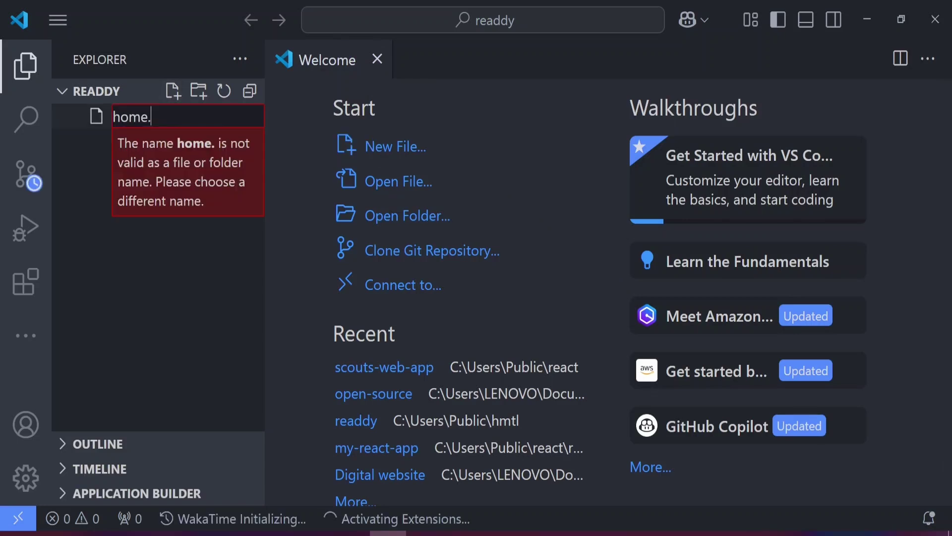
click(169, 116)
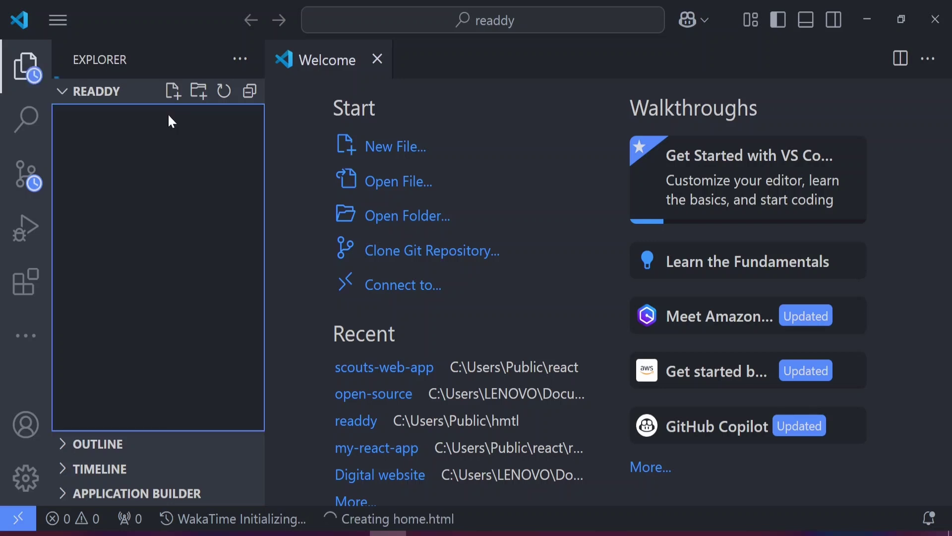
click(377, 59)
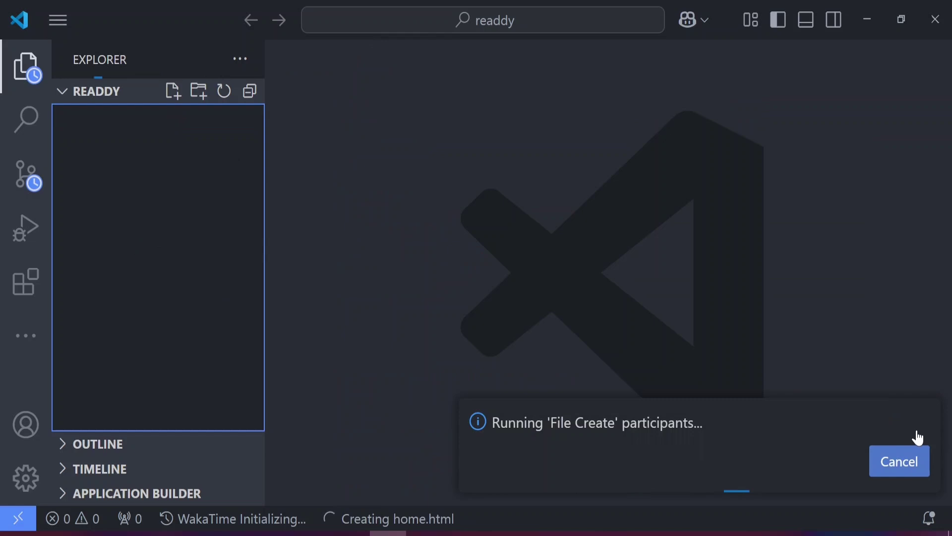
click(911, 456)
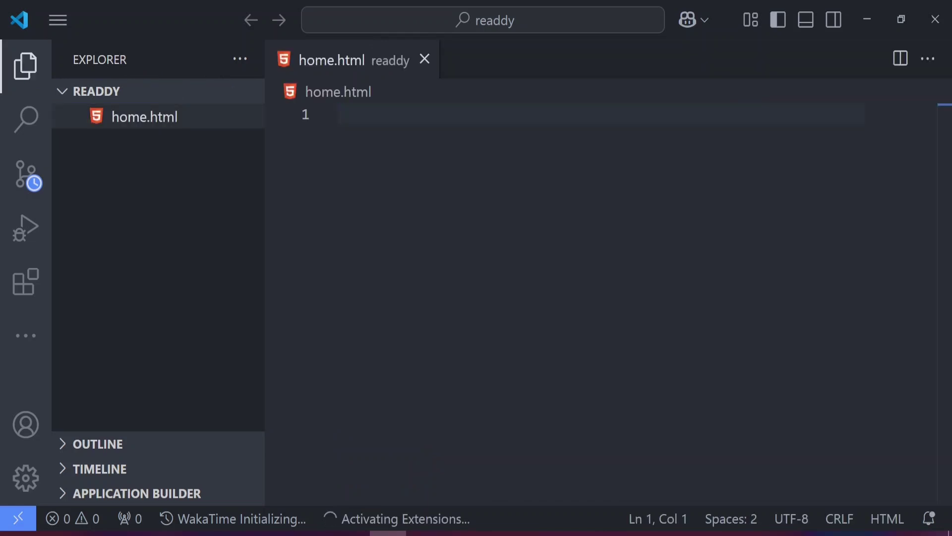
- Paste the copied HTML code of the home page into home.html
key(ctrl+v)
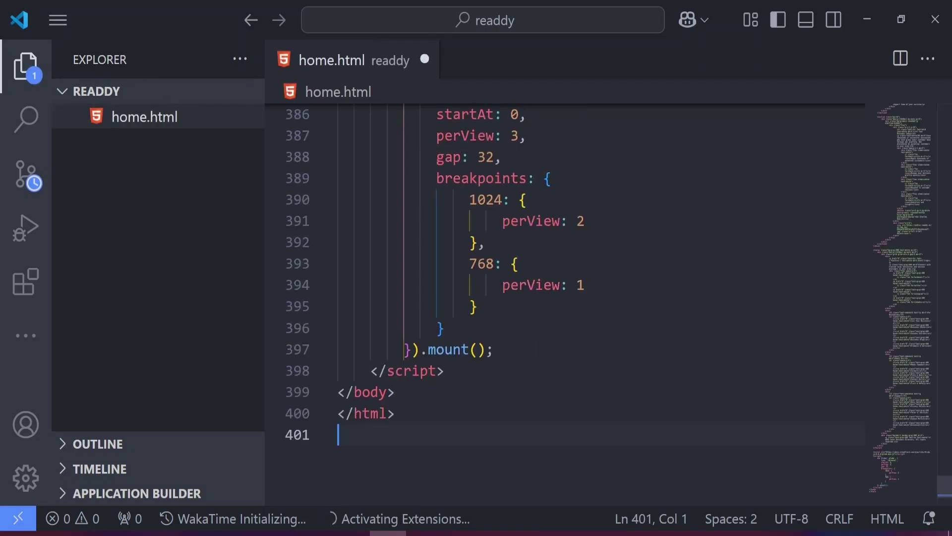
scroll(896, 466, up, 3)
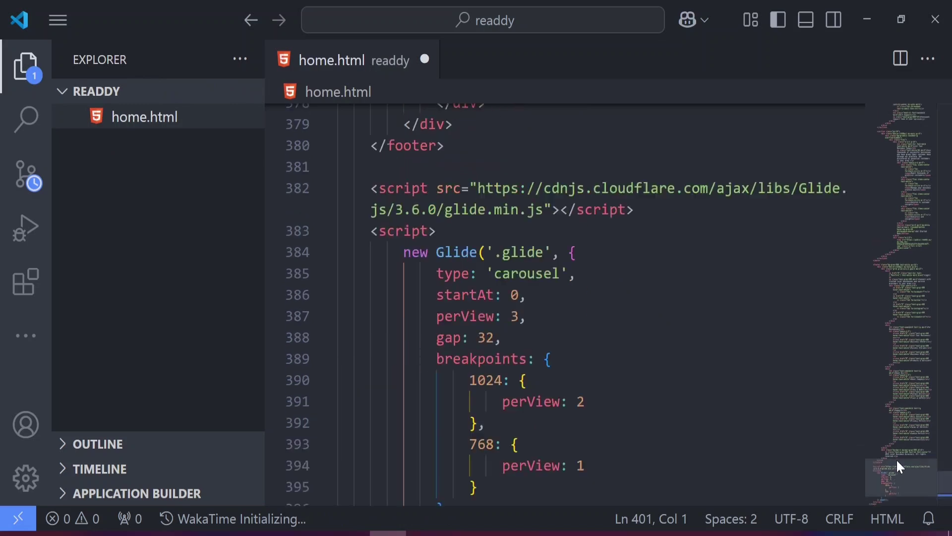
drag(897, 458, 918, 107)
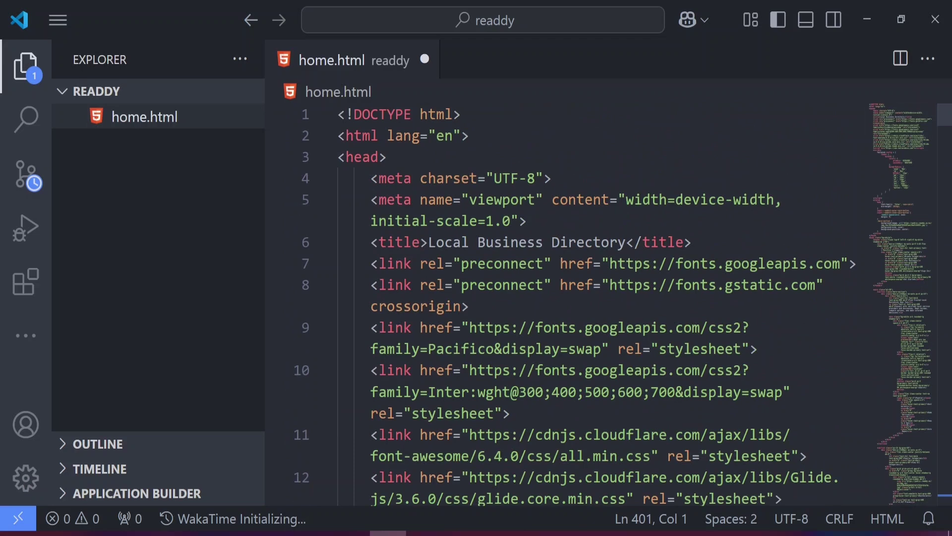
- Examine the font and stylesheet links and the Tailwind configuration in home.html's head, dismissing the AWS Toolkit notification
scroll(566, 297, down, 2)
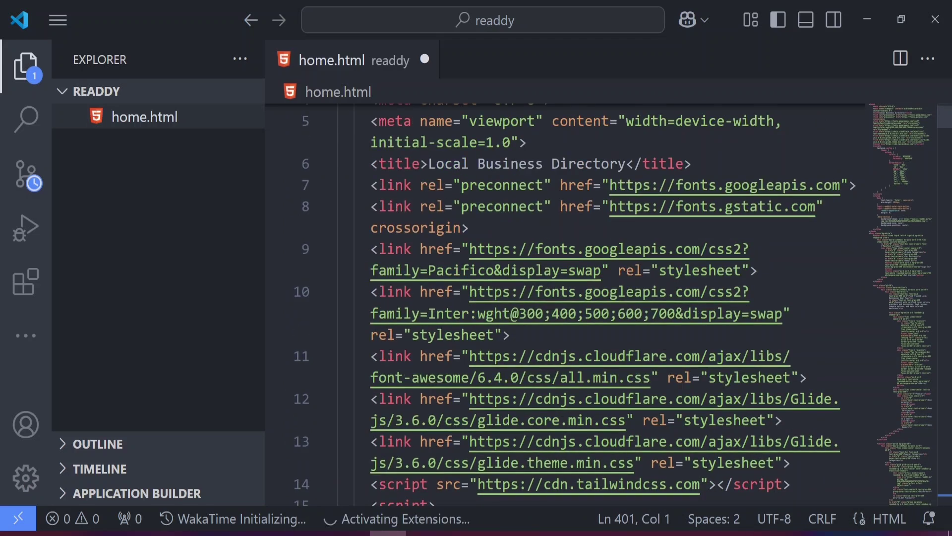
scroll(397, 362, down, 2)
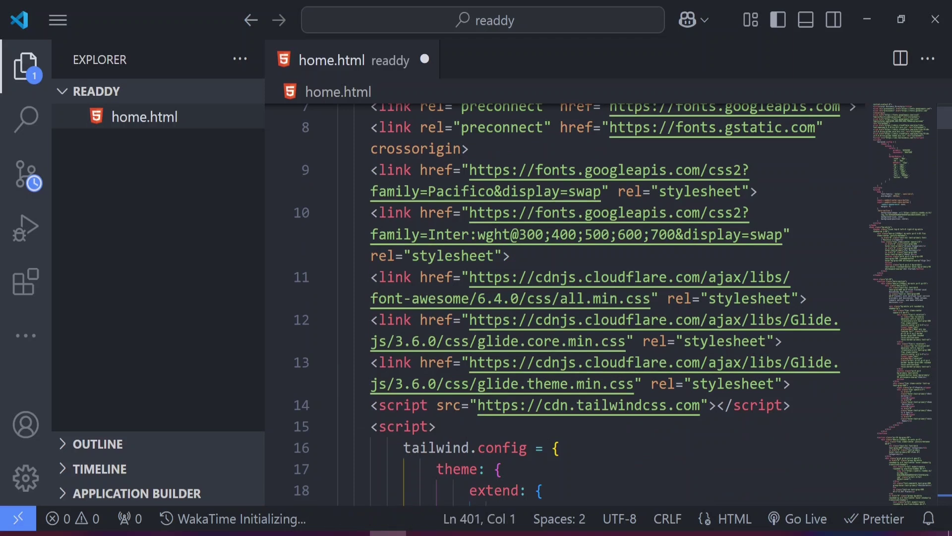
scroll(605, 305, down, 3)
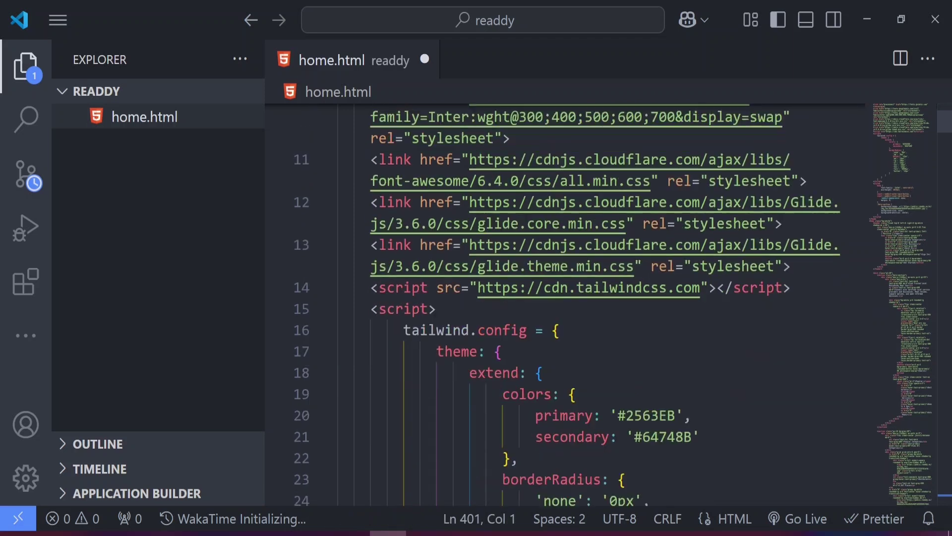
scroll(605, 305, down, 2)
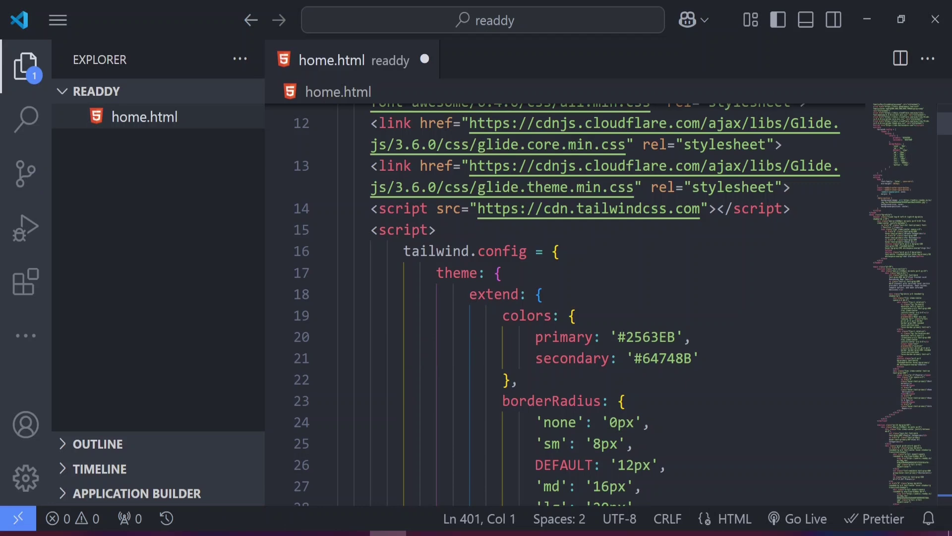
scroll(605, 305, down, 2)
click(919, 396)
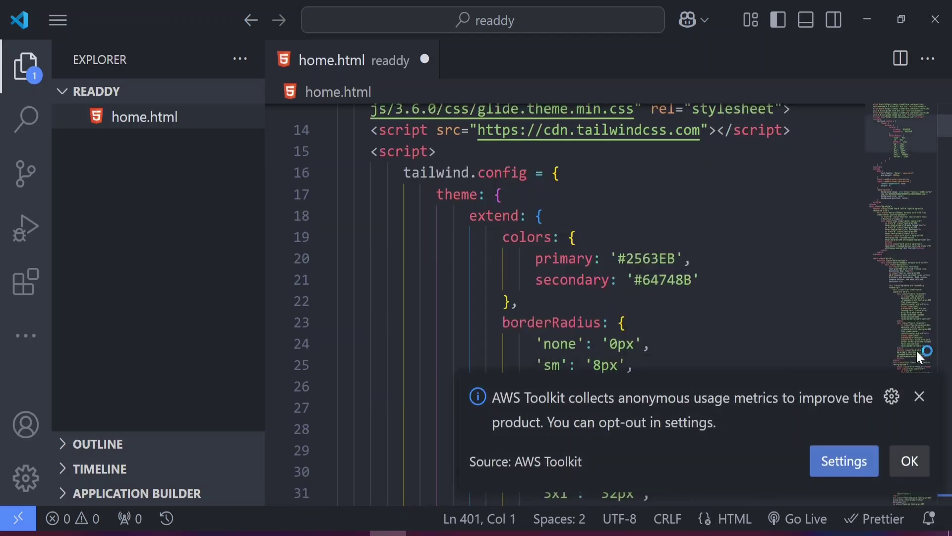
click(920, 396)
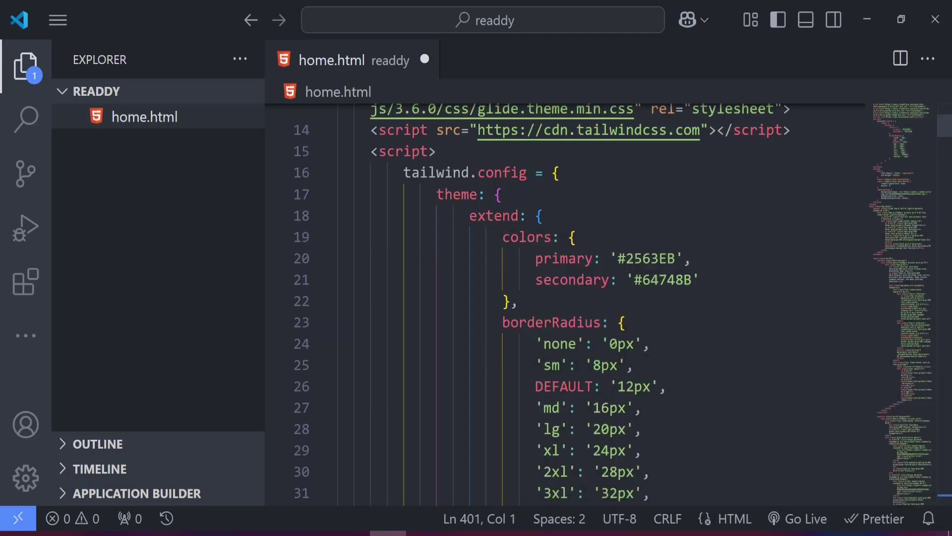
scroll(565, 305, down, 2)
scroll(566, 305, down, 4)
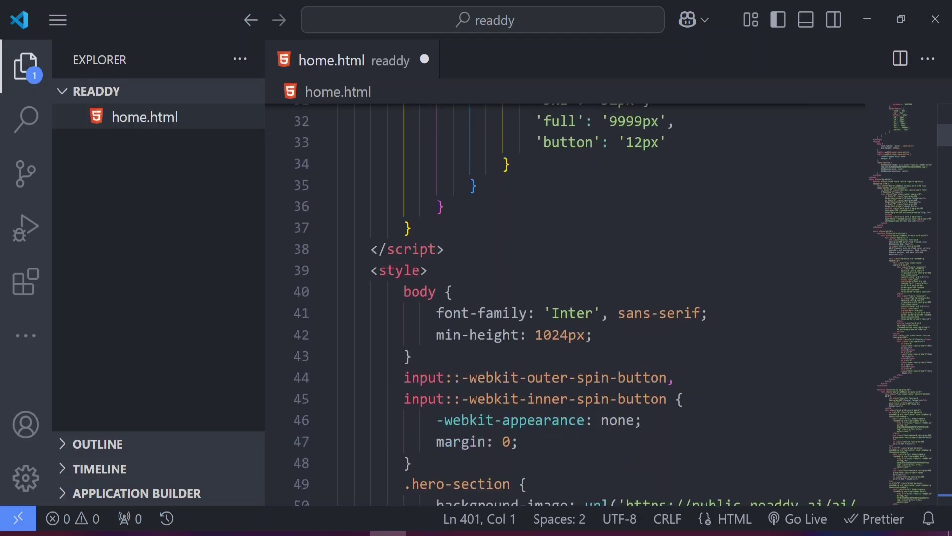
- Examine home.html's style block, body and header markup, and the heading and paragraph of the hero section
click(404, 271)
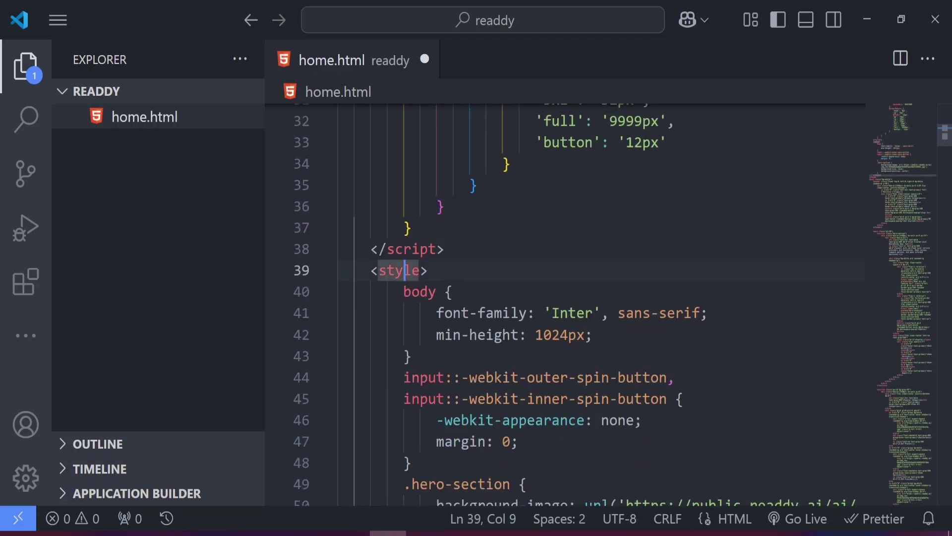
scroll(565, 305, down, 1)
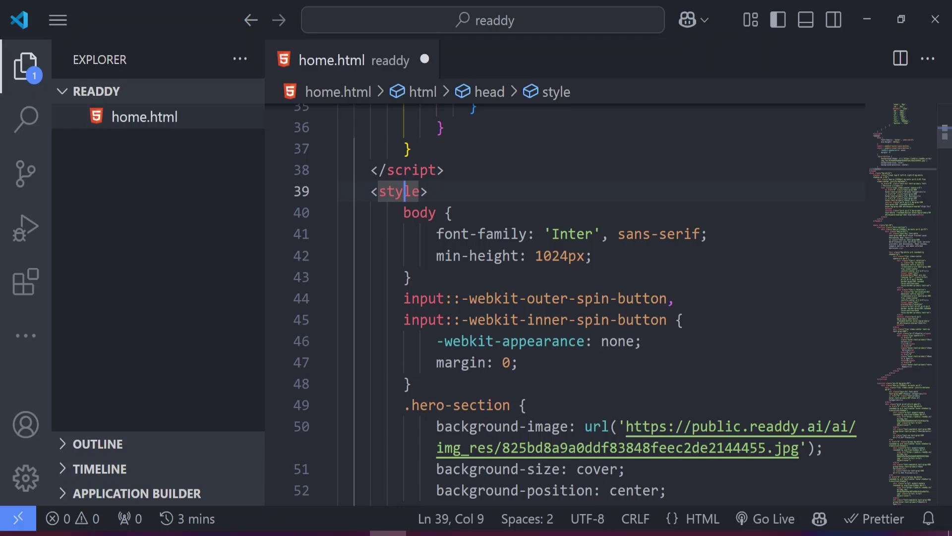
scroll(565, 298, down, 4)
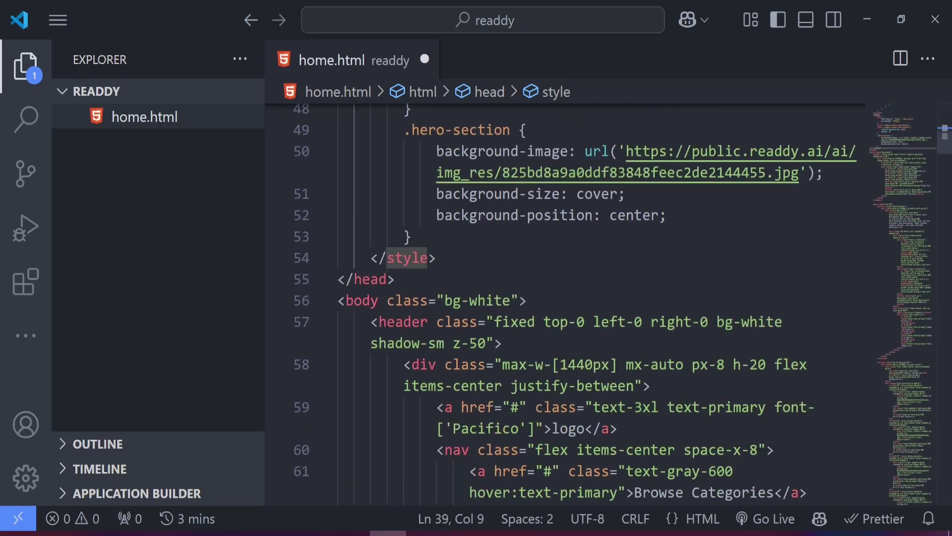
scroll(566, 298, down, 1)
click(362, 222)
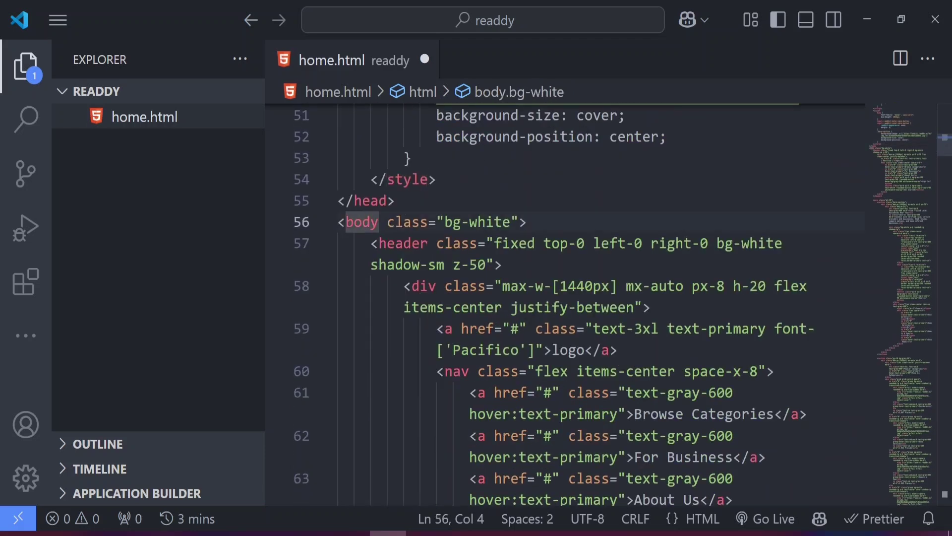
click(420, 243)
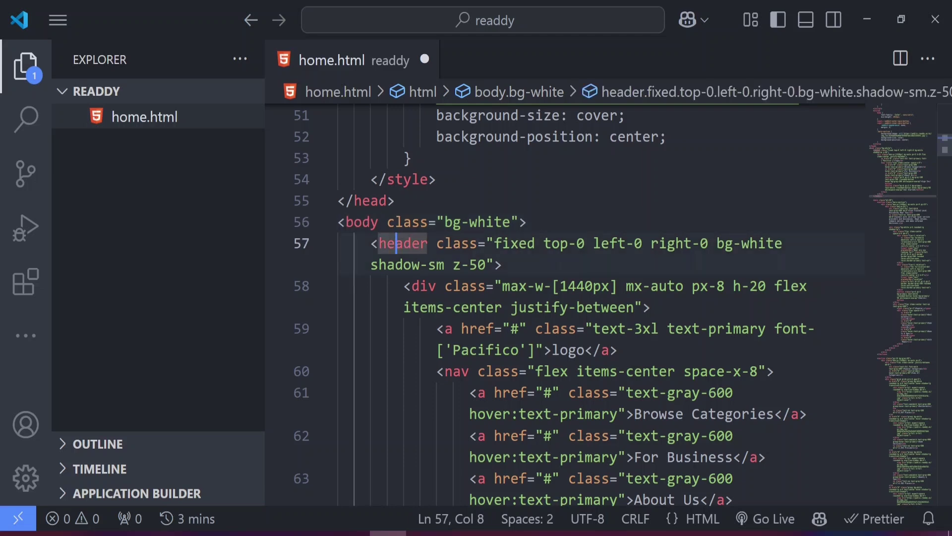
scroll(419, 243, down, 5)
scroll(453, 298, down, 1)
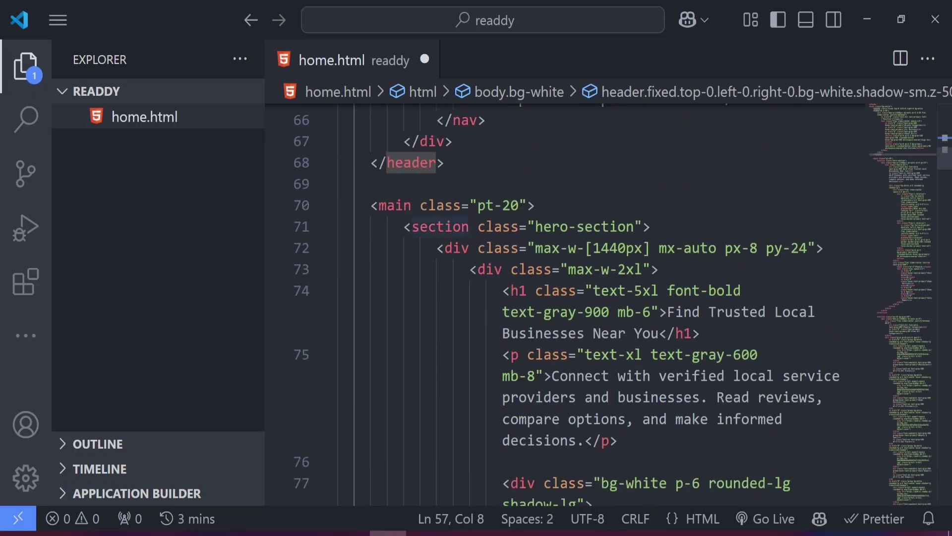
click(453, 227)
scroll(566, 305, down, 1)
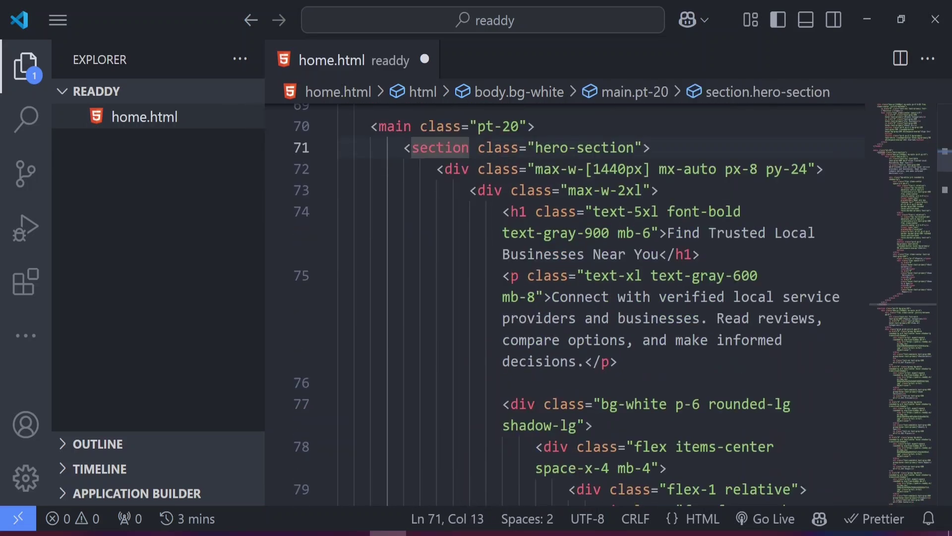
mouse_move(555, 211)
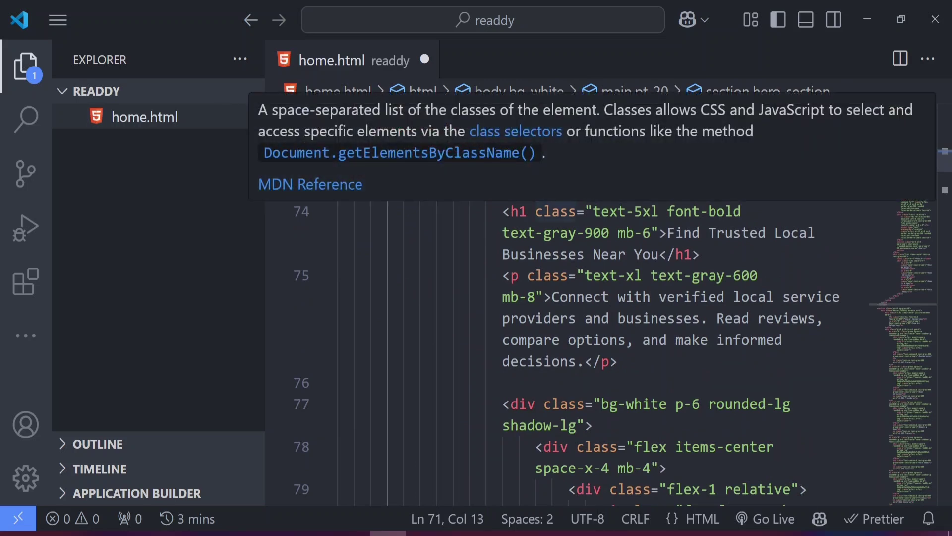
click(519, 318)
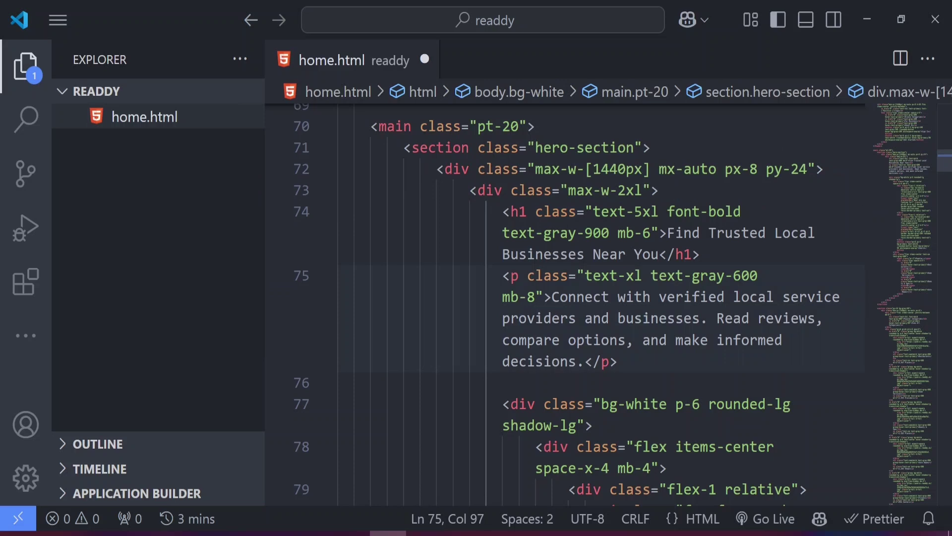
scroll(565, 305, up, 1)
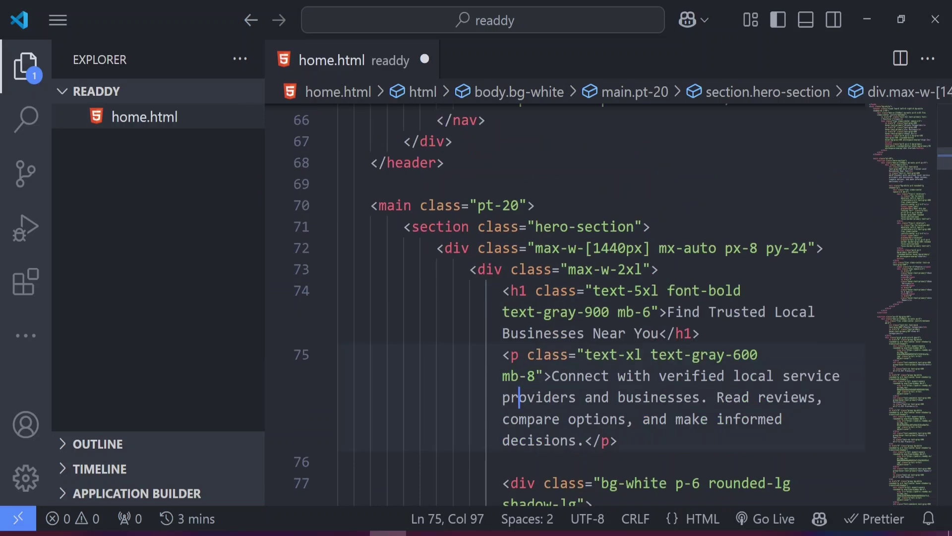
- Fold the hero and Popular Categories sections in home.html, unfold the hero section and review the style and header code above it
click(327, 228)
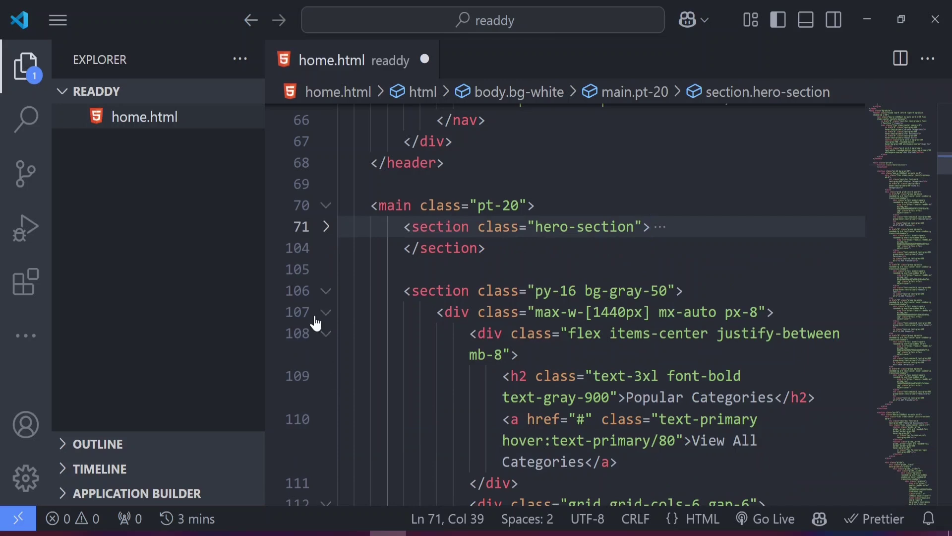
click(326, 291)
scroll(566, 305, down, 1)
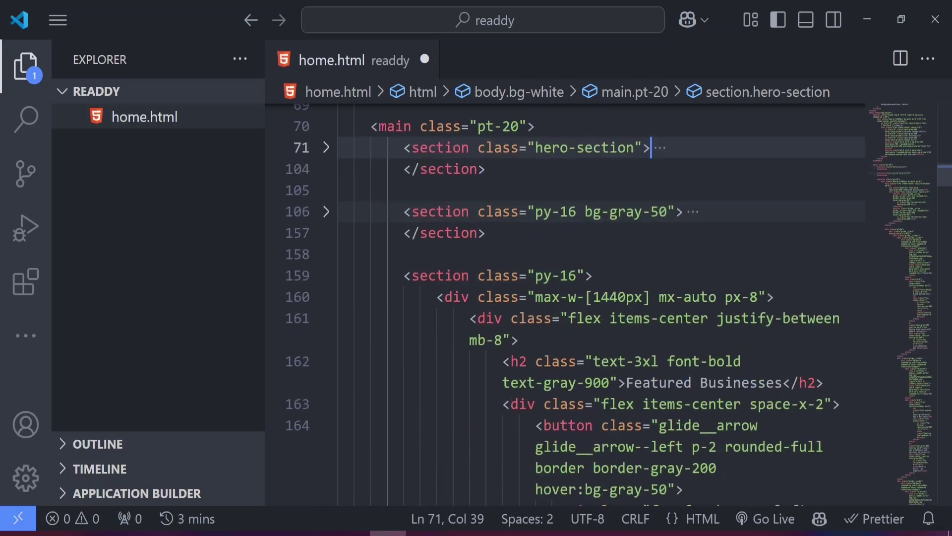
scroll(565, 305, up, 3)
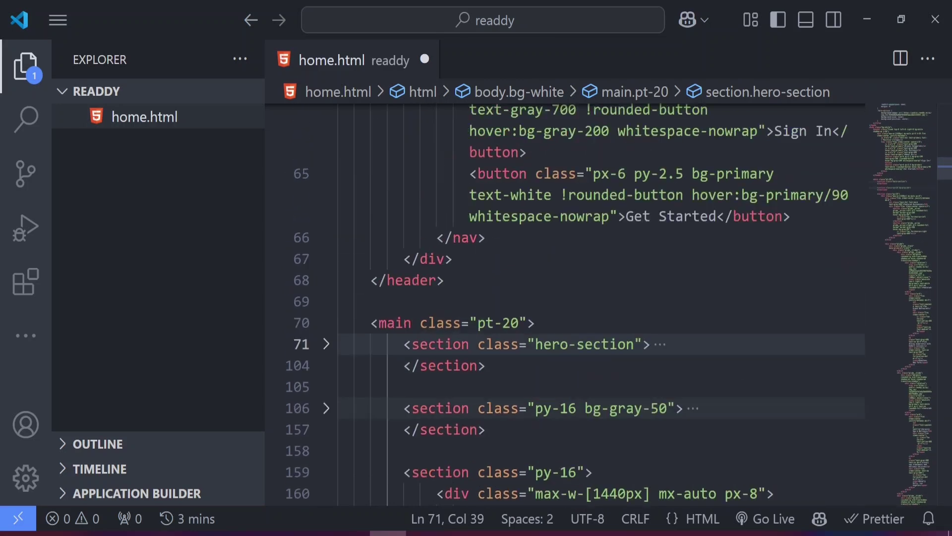
click(326, 344)
scroll(337, 351, up, 5)
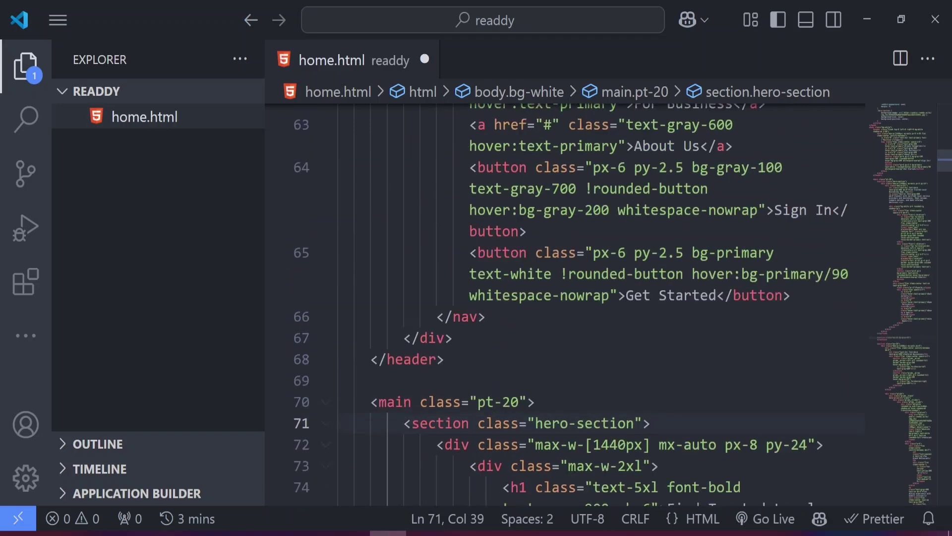
scroll(565, 305, up, 3)
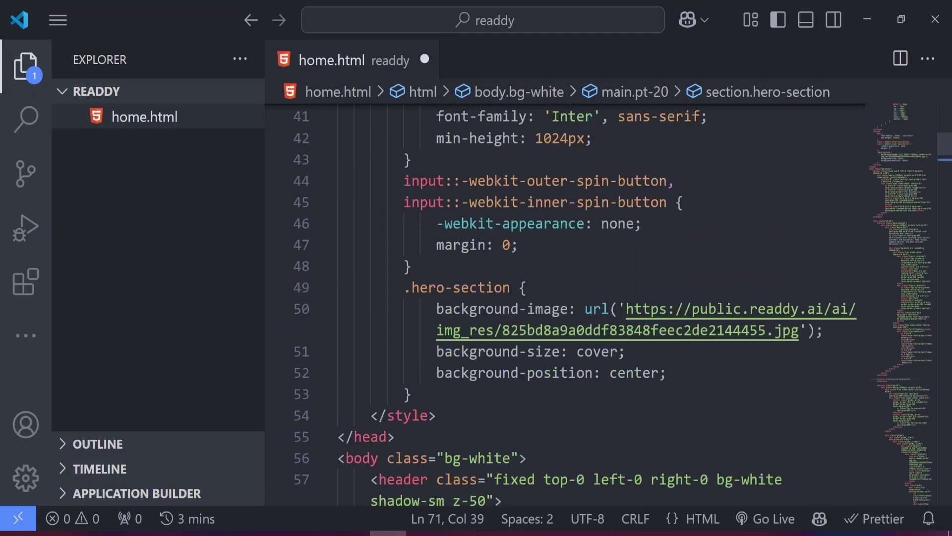
scroll(565, 305, down, 5)
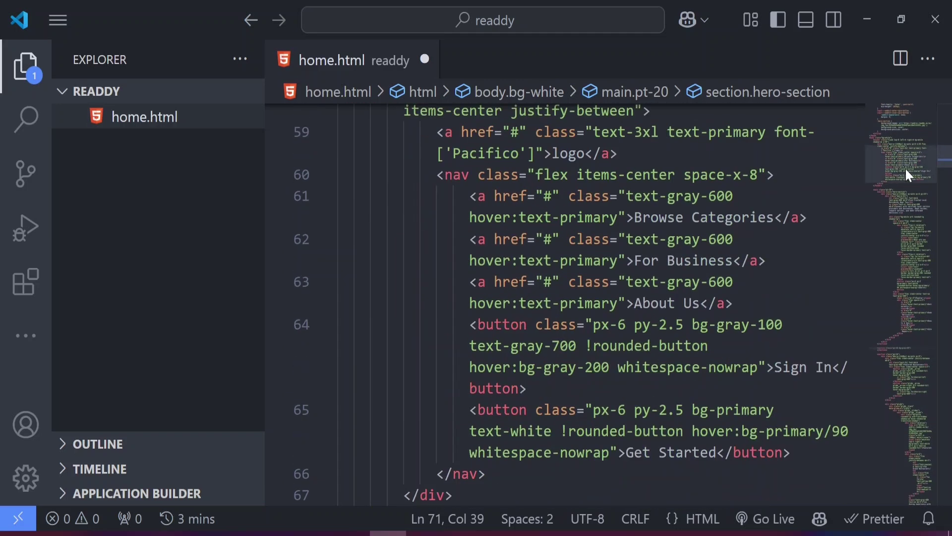
- Save home.html and open it in the browser with Live Server
drag(908, 174, 945, 397)
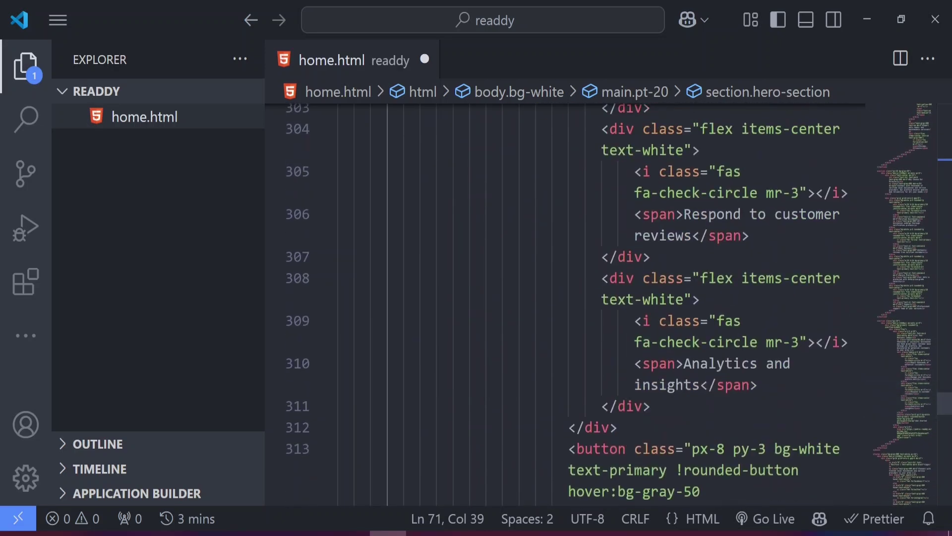
click(536, 256)
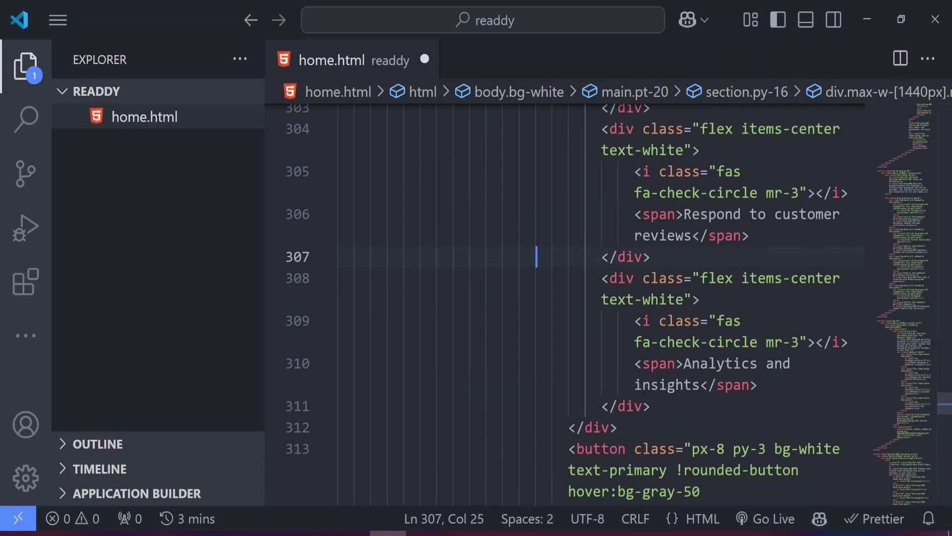
scroll(545, 297, down, 20)
right_click(449, 366)
scroll(555, 422, down, 5)
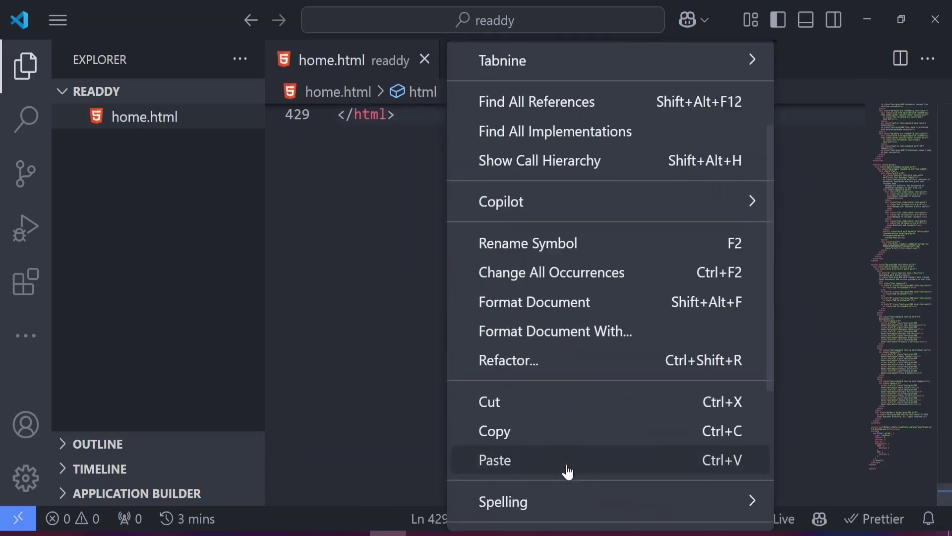
mouse_move(561, 457)
scroll(561, 456, down, 3)
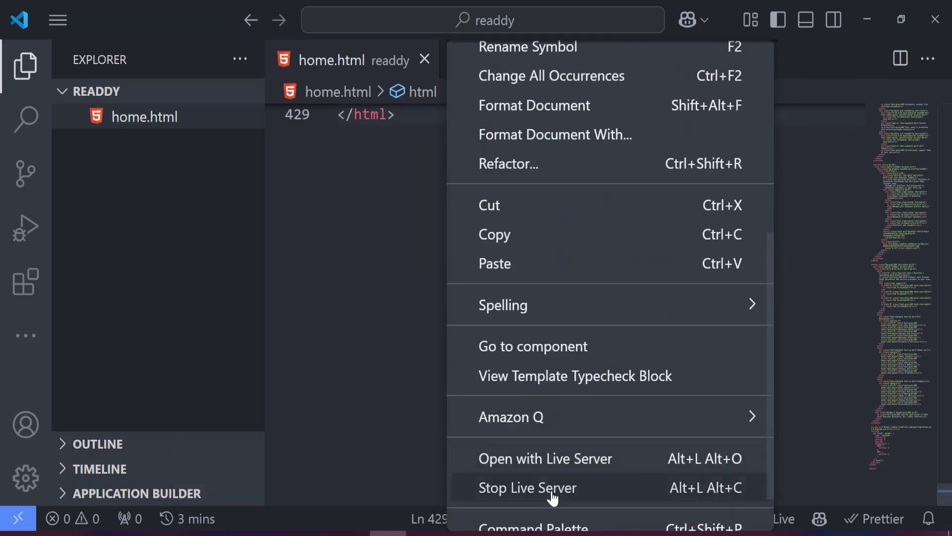
click(555, 465)
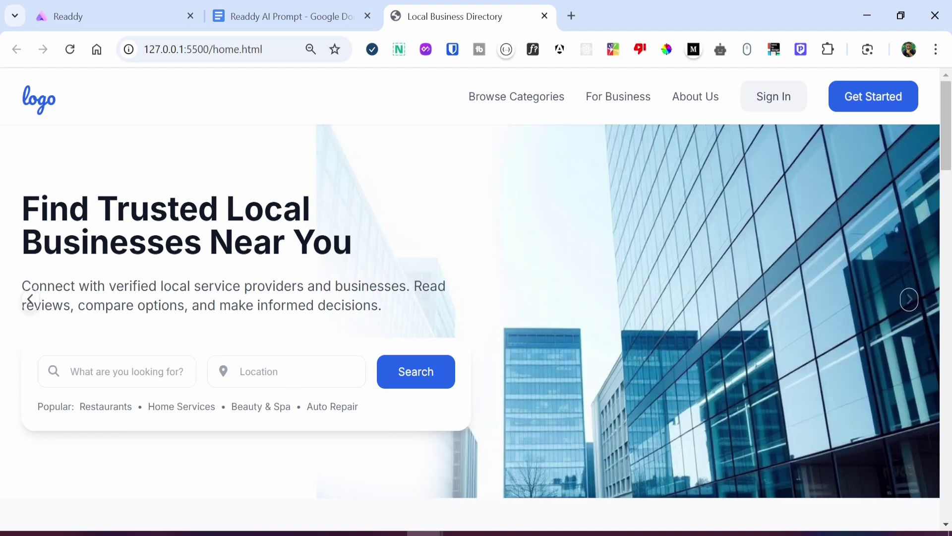
- Look over the rendered home page in the browser, from the hero and Popular Categories down to the footer
scroll(476, 298, down, 3)
scroll(87, 297, down, 10)
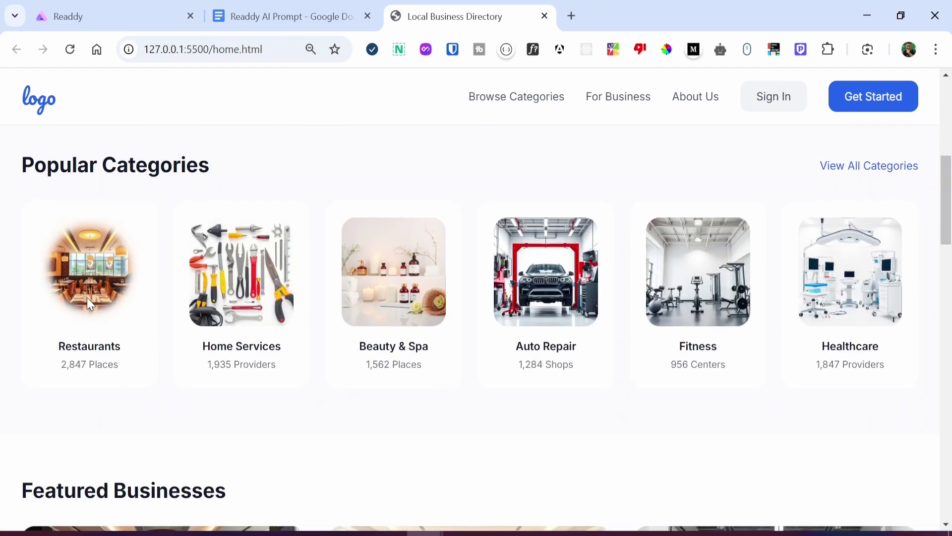
scroll(85, 296, down, 5)
scroll(86, 297, down, 13)
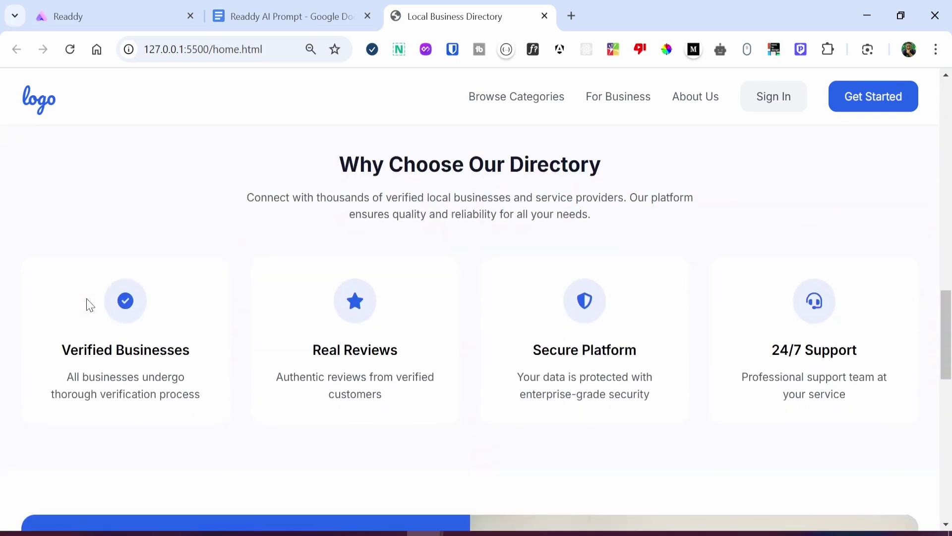
scroll(86, 303, down, 4)
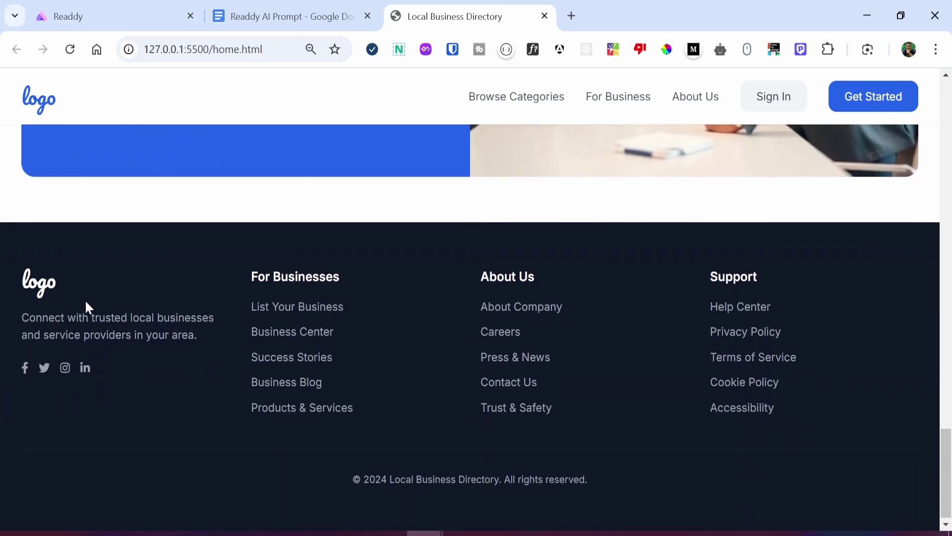
scroll(106, 351, up, 8)
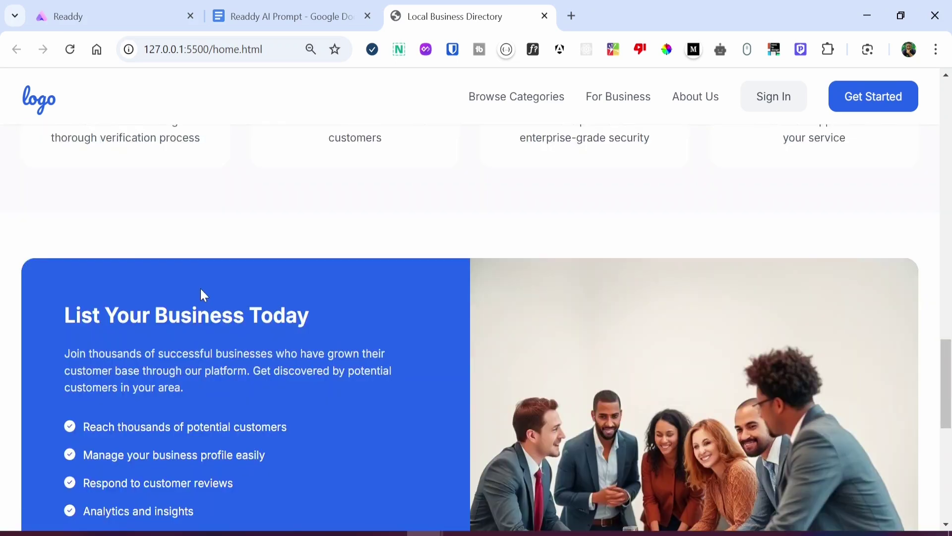
- Switch to Readdy, select the categories page and copy its generated HTML code
scroll(200, 287, up, 15)
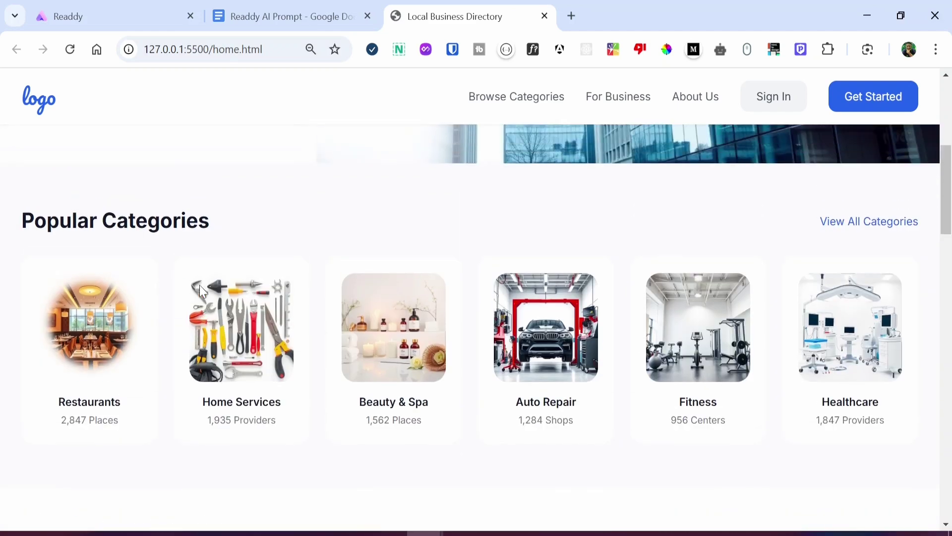
scroll(201, 293, up, 6)
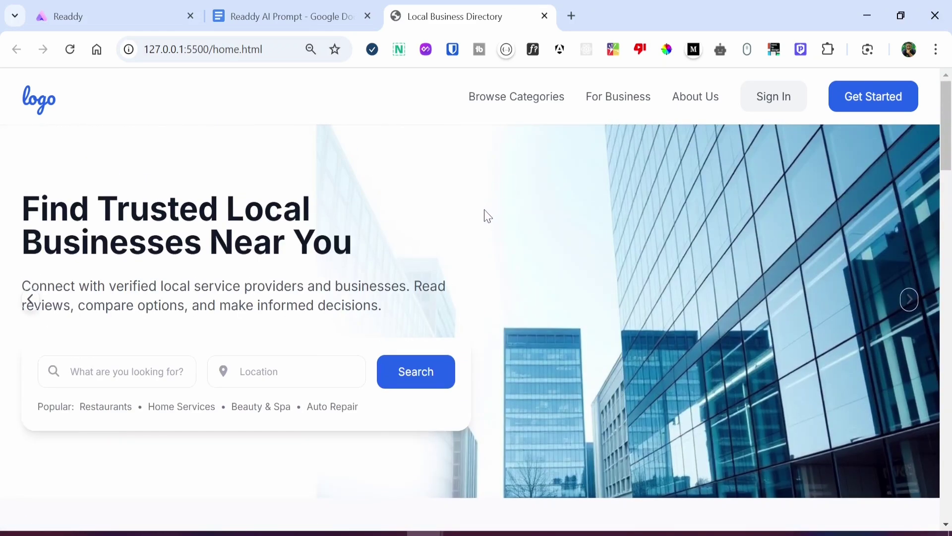
click(92, 12)
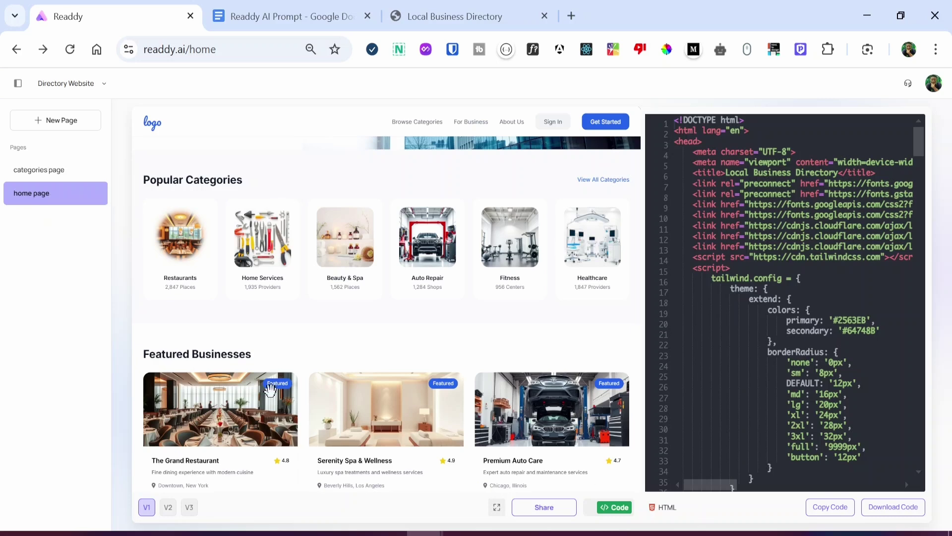
click(71, 170)
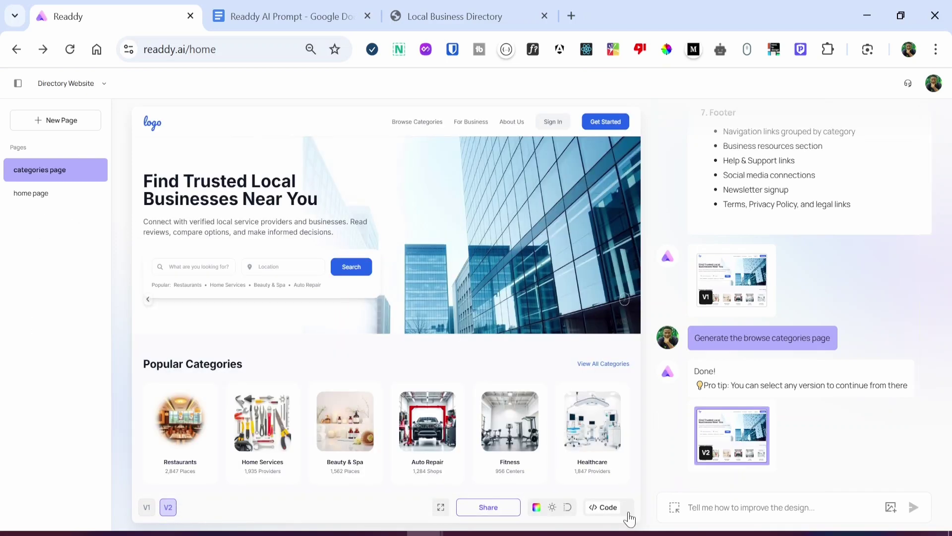
click(614, 514)
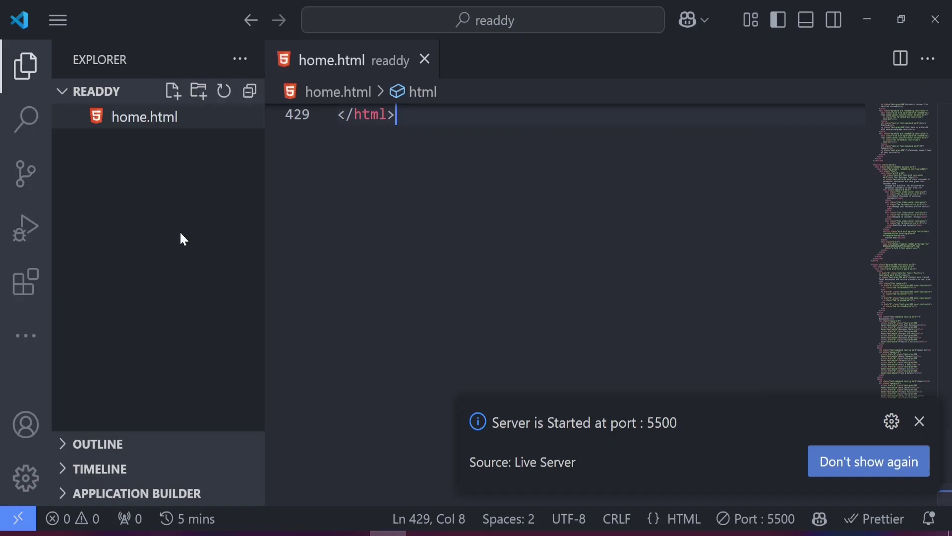
- Create category.html in the VS Code readdy project and paste the copied categories page HTML into it
click(173, 90)
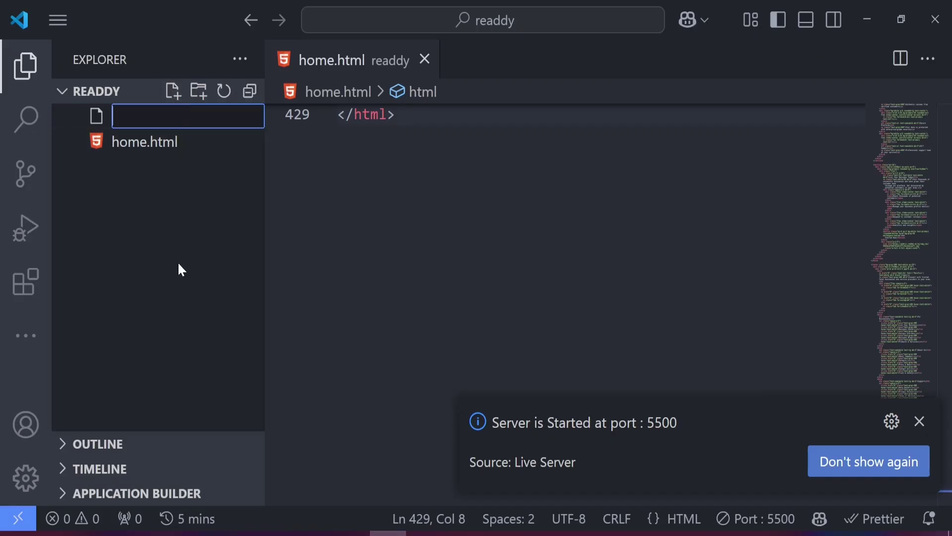
text(category.html)
key(Return)
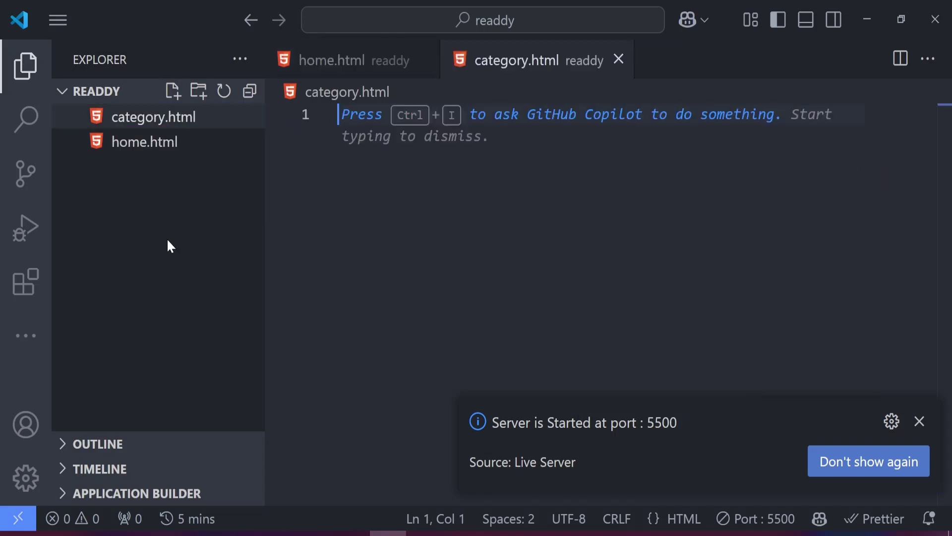
key(ctrl+v)
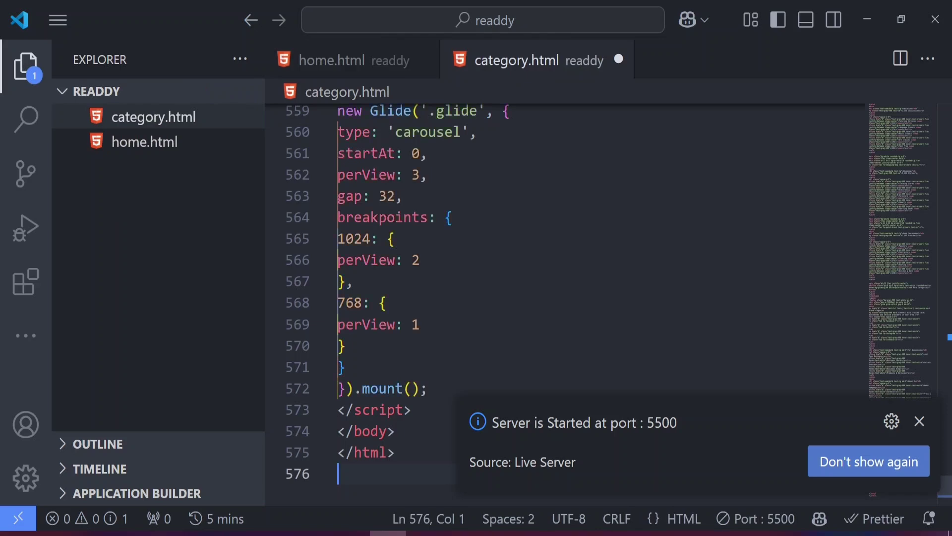
click(420, 325)
click(919, 421)
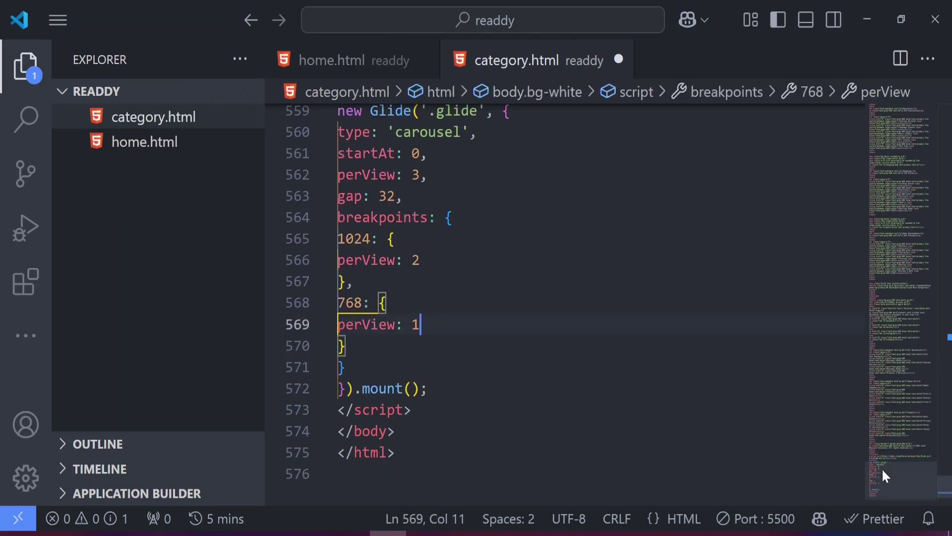
drag(882, 468, 922, 77)
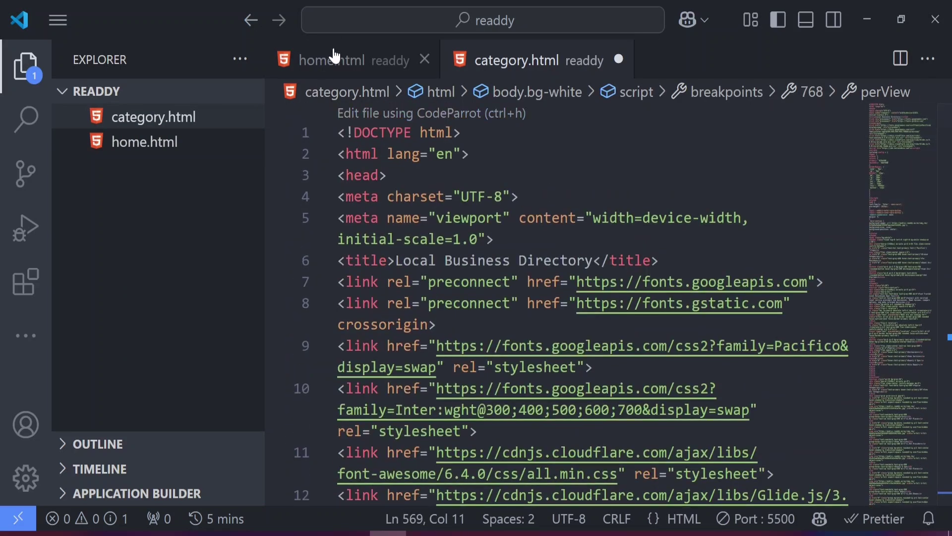
- In home.html, set the href of the Browse Categories navigation link to category.html and save the file
click(323, 62)
scroll(894, 461, up, 4)
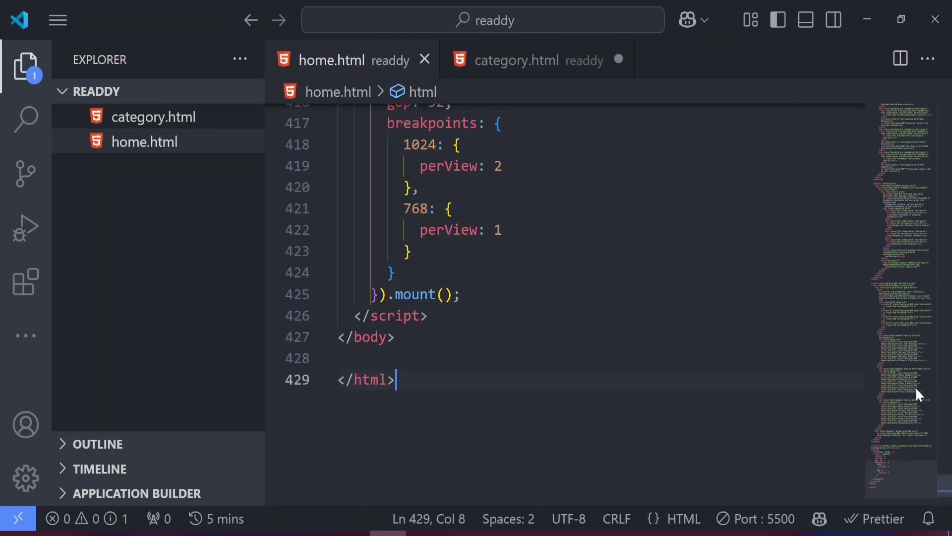
drag(885, 482, 913, 107)
scroll(913, 106, down, 14)
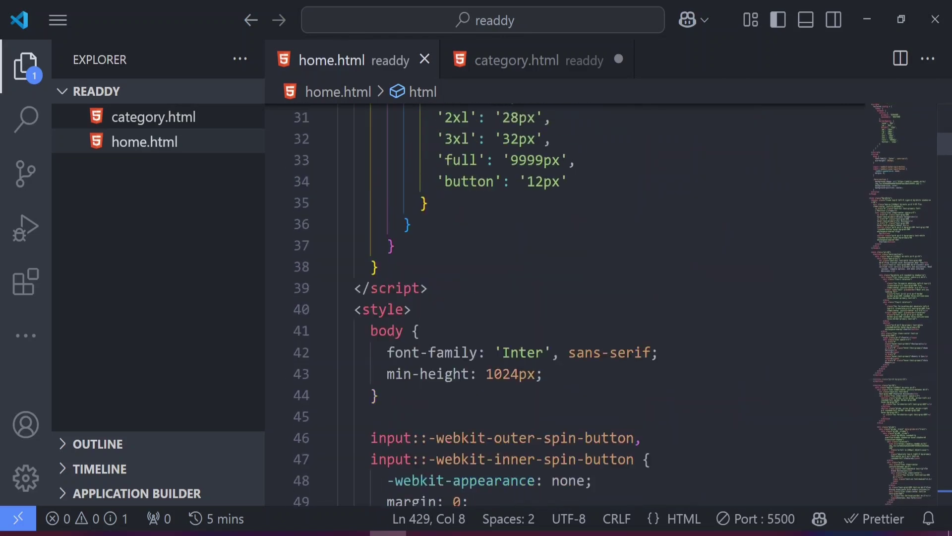
scroll(565, 305, down, 7)
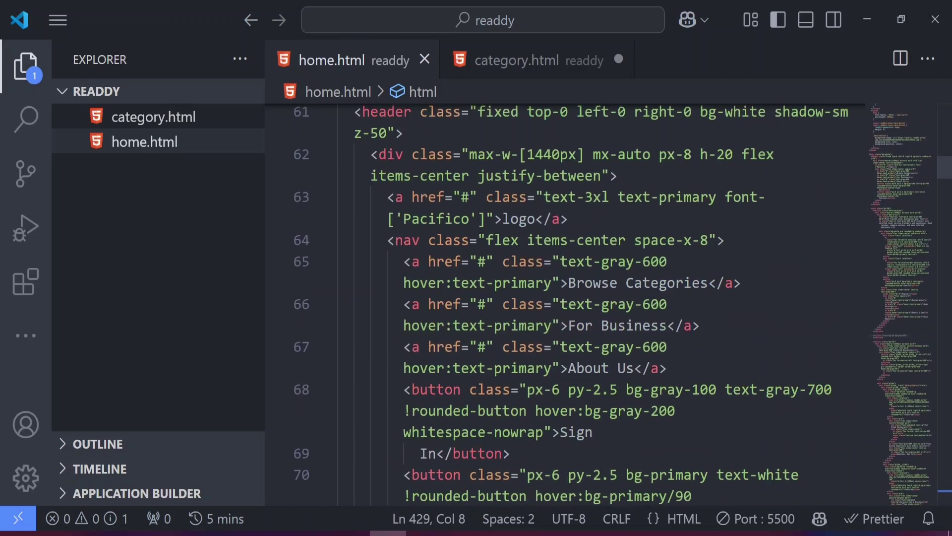
click(487, 261)
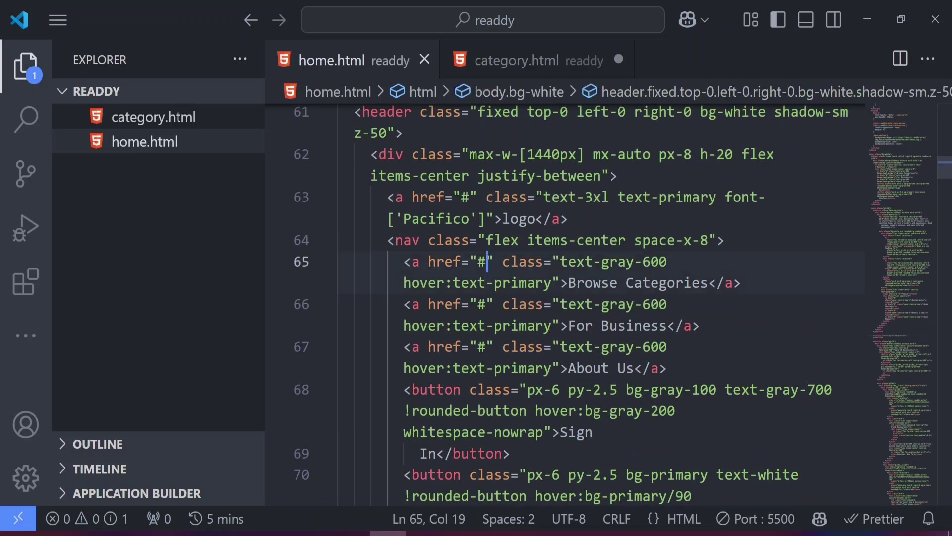
key(BackSpace)
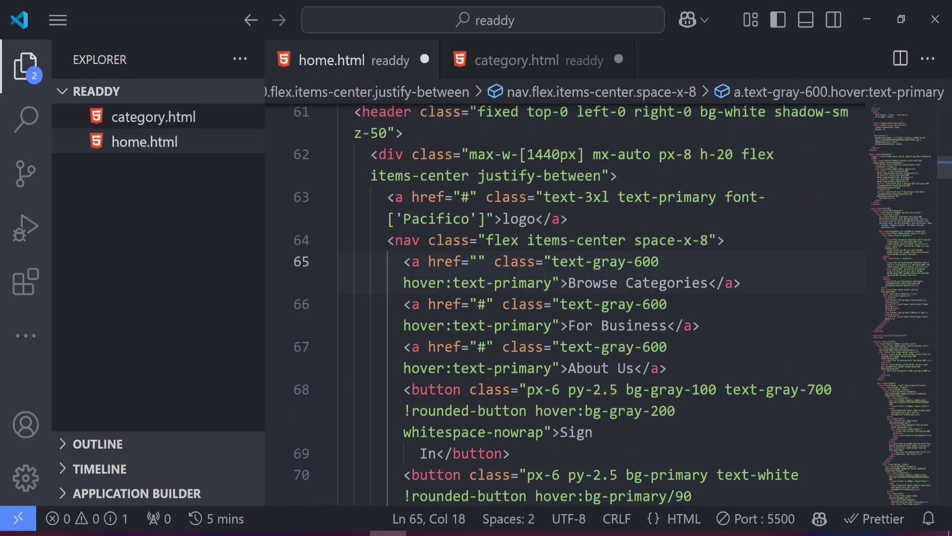
text(categ)
key(Return)
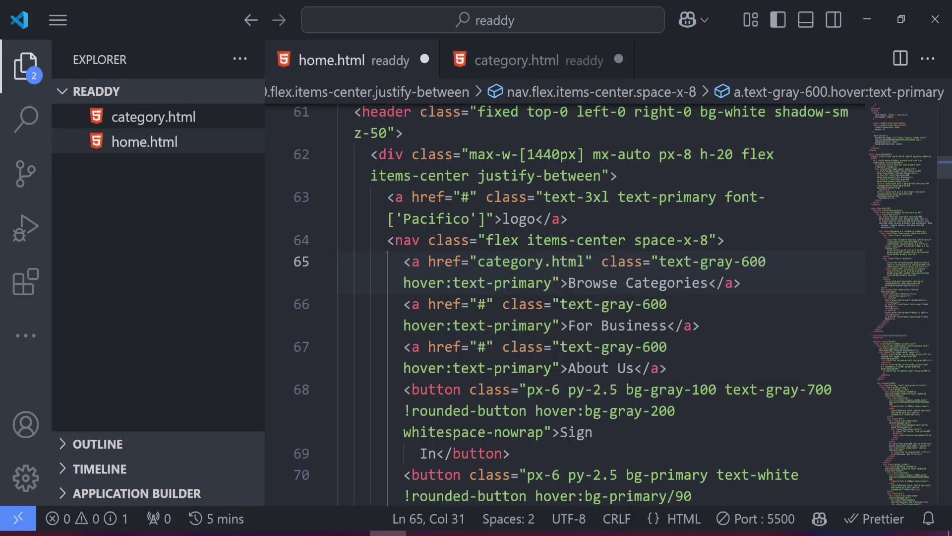
key(ctrl+s)
- Review category.html's markup from the head and header through the hero section to the start of Popular Categories
click(534, 61)
scroll(595, 298, down, 12)
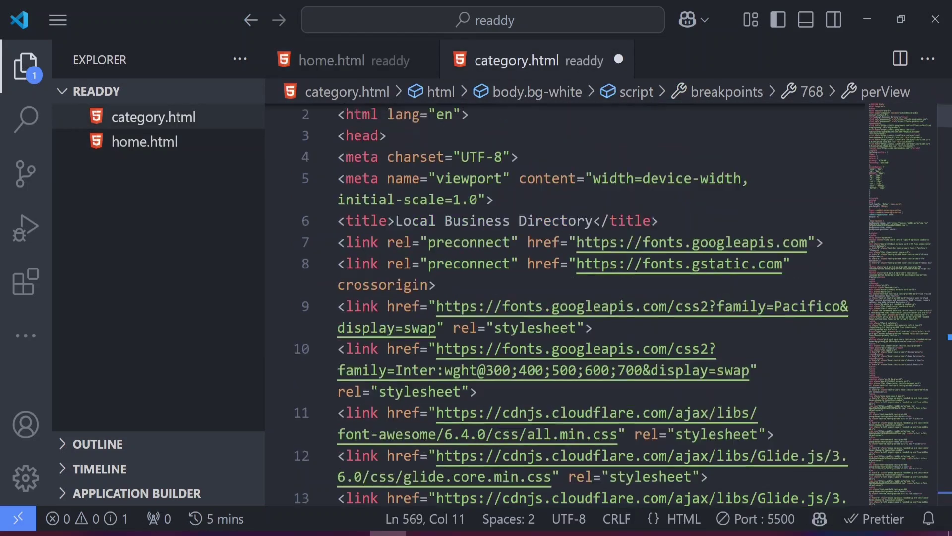
scroll(595, 298, down, 6)
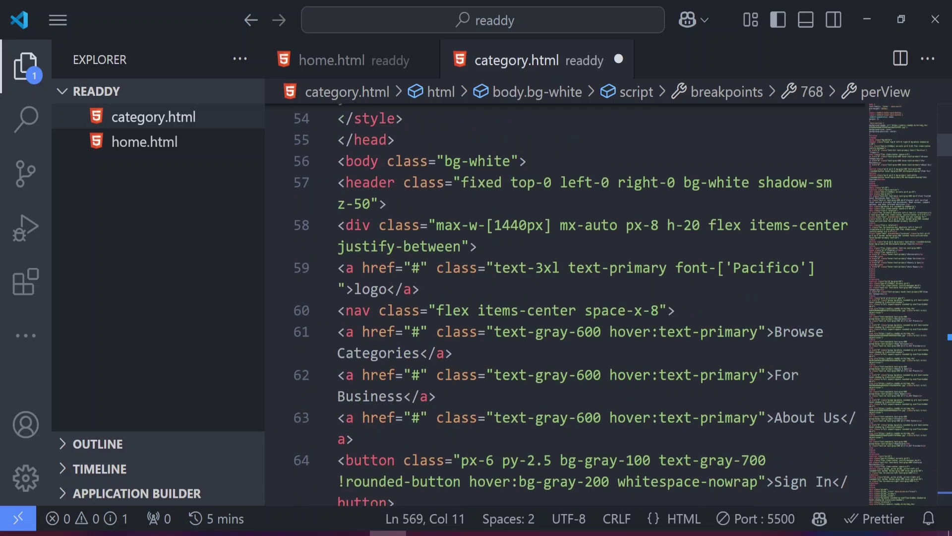
scroll(595, 298, down, 6)
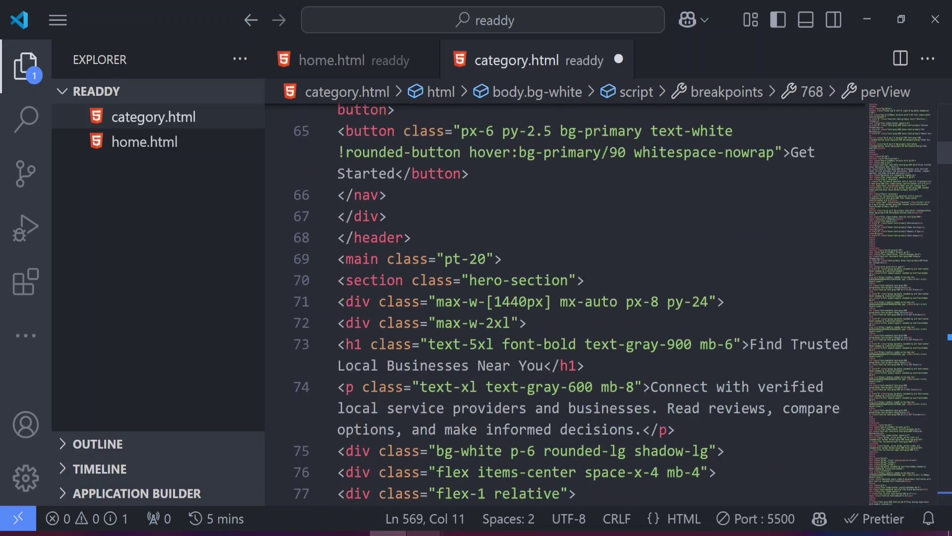
mouse_move(469, 516)
mouse_move(573, 489)
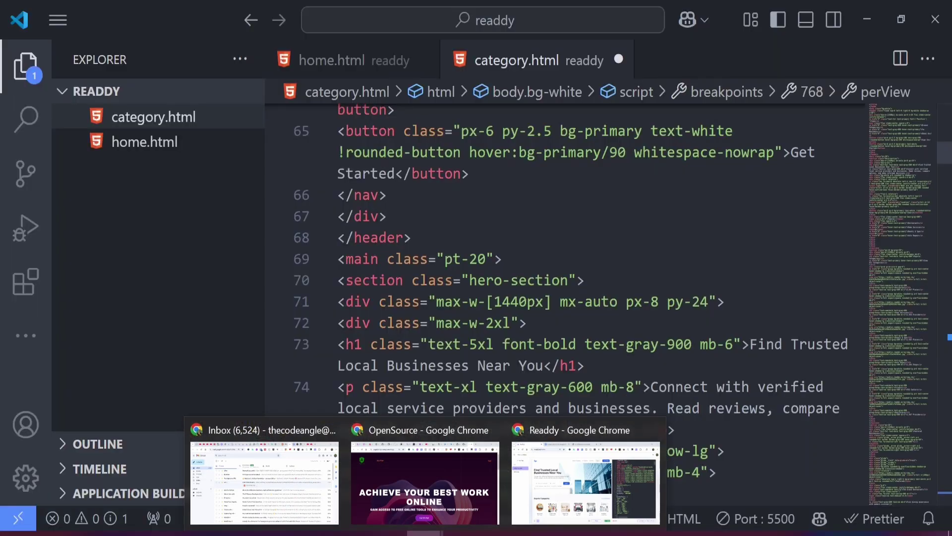
click(418, 162)
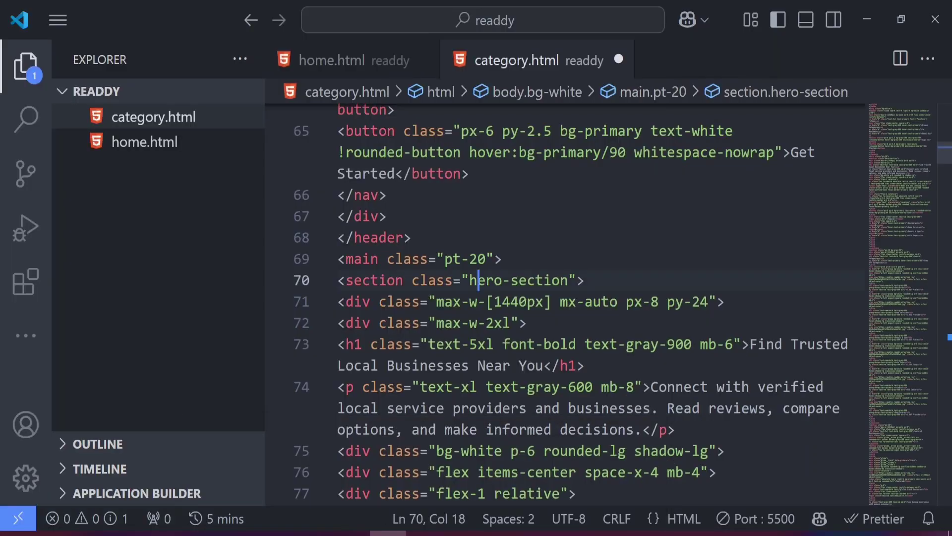
scroll(418, 161, down, 5)
scroll(566, 297, down, 7)
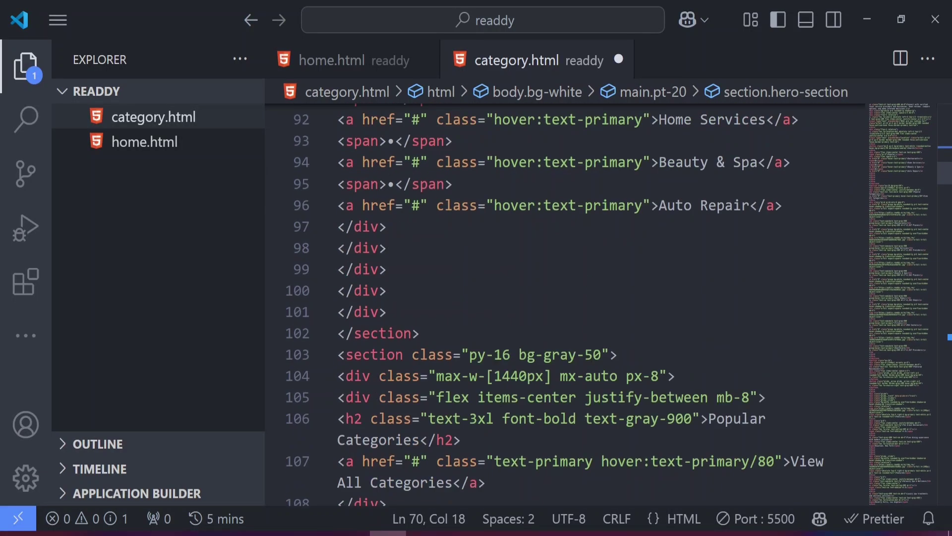
scroll(566, 298, up, 6)
scroll(565, 298, up, 10)
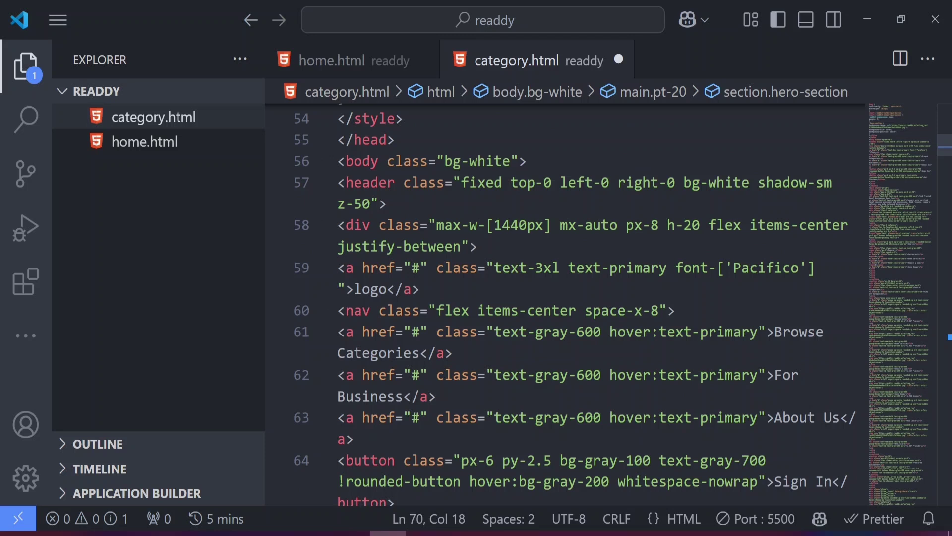
- In category.html, set the href of the header's logo link to home.html and save the file
click(420, 268)
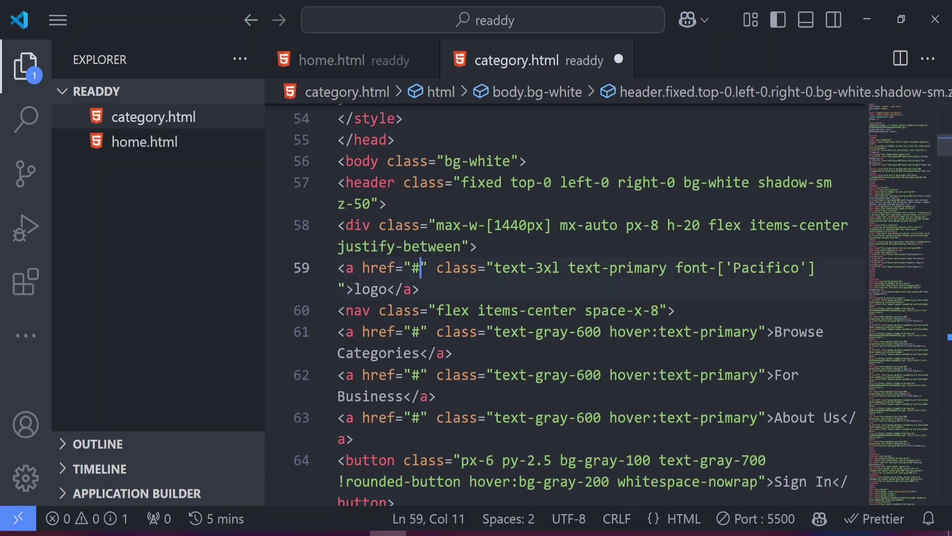
key(BackSpace)
text(home.html)
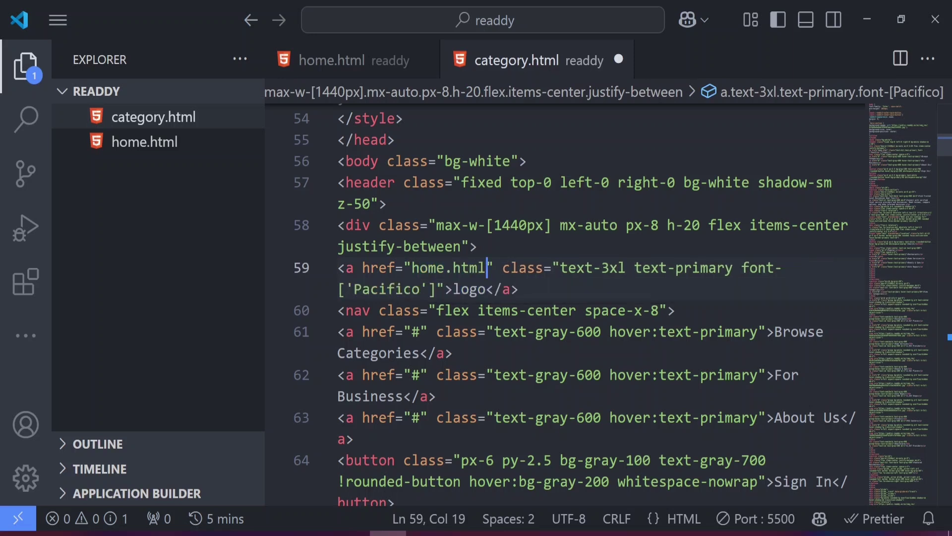
scroll(546, 248, up, 3)
key(ctrl+s)
click(342, 183)
- Switch to the Local Business Directory preview in Chrome and follow the Browse Categories link
mouse_move(489, 506)
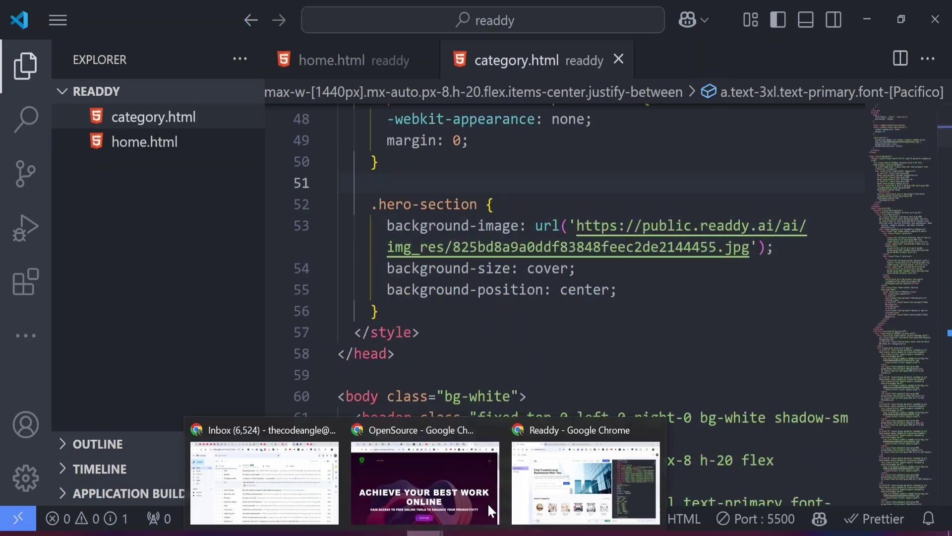
click(550, 485)
click(490, 14)
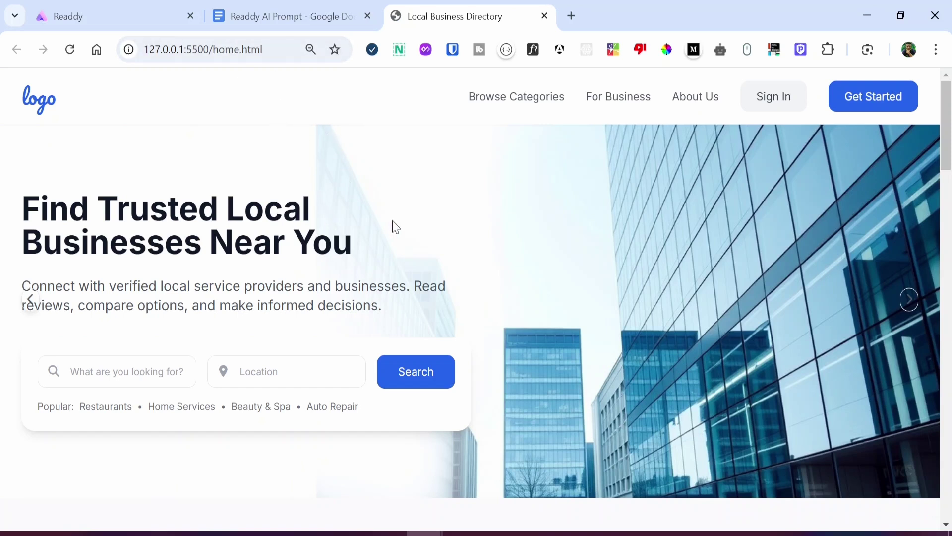
click(510, 108)
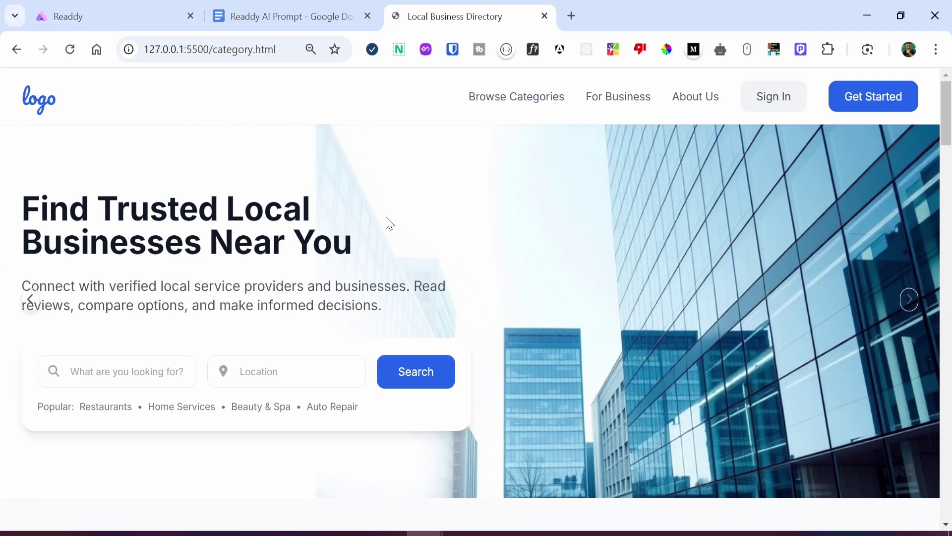
- Look over the rendered category page down to the All Categories section and its Load More Categories area, and return to the header
scroll(382, 243, down, 12)
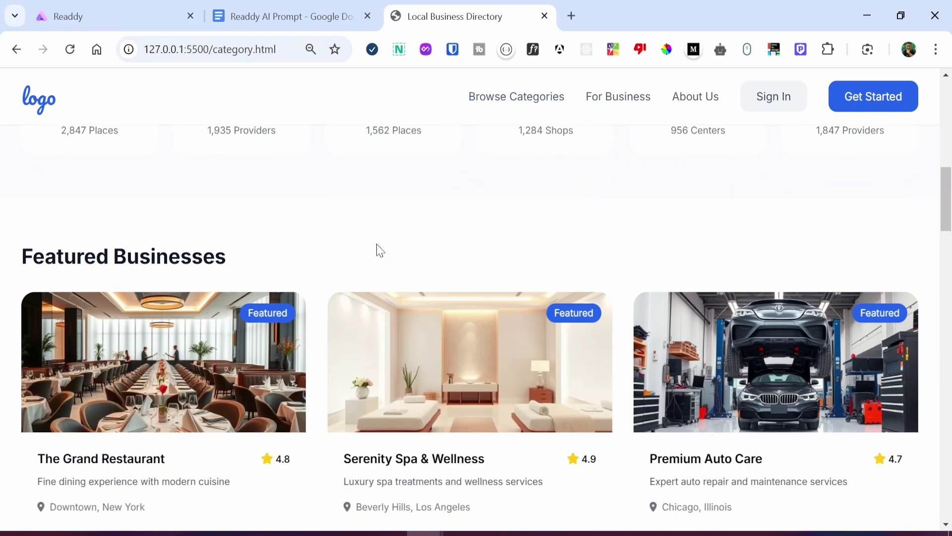
scroll(381, 250, down, 10)
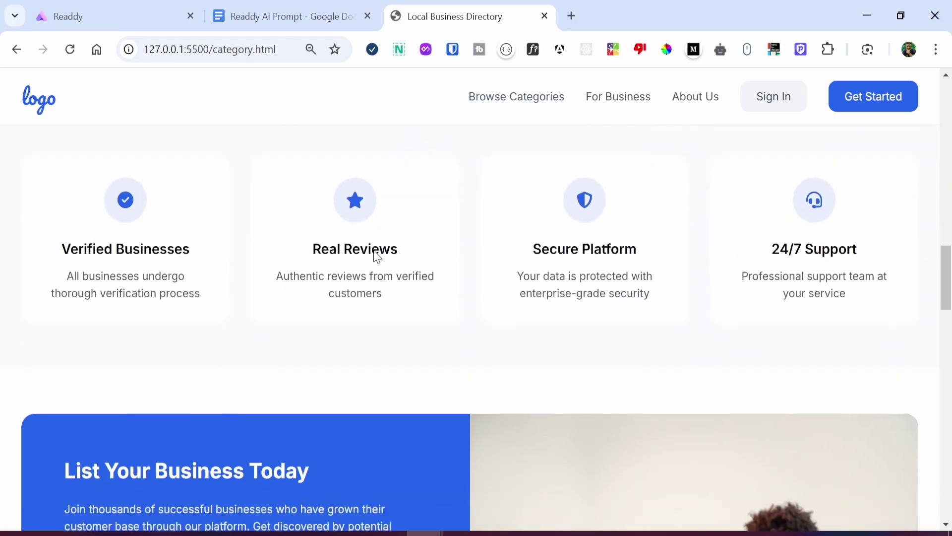
scroll(377, 256, down, 10)
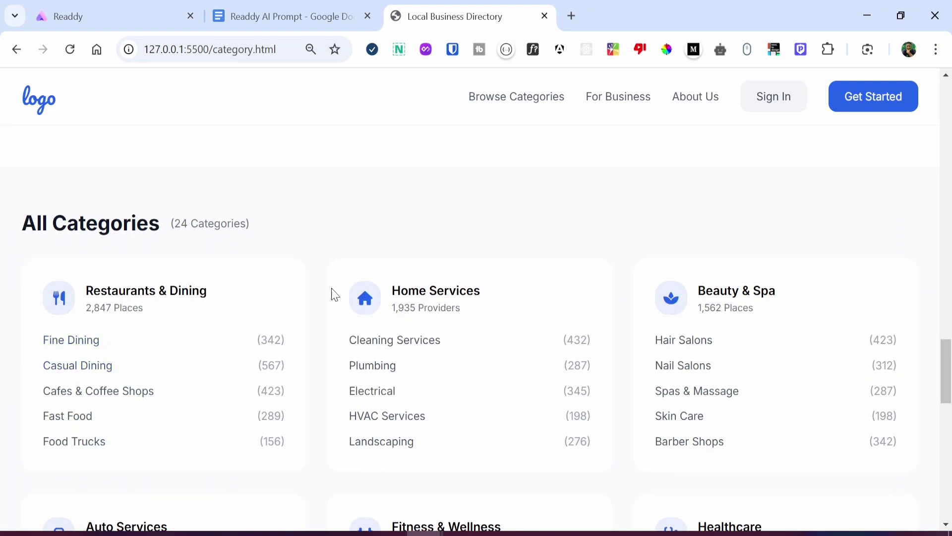
scroll(387, 326, down, 5)
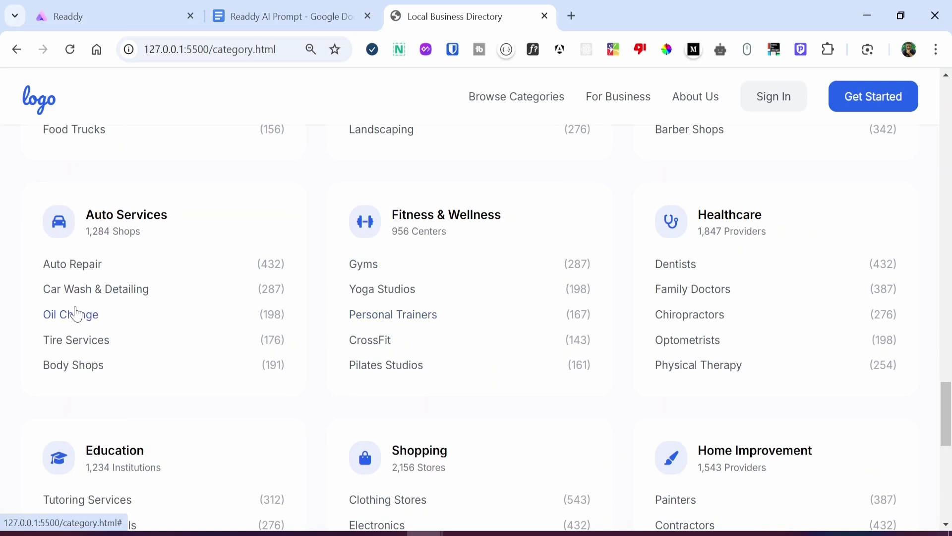
scroll(79, 313, down, 4)
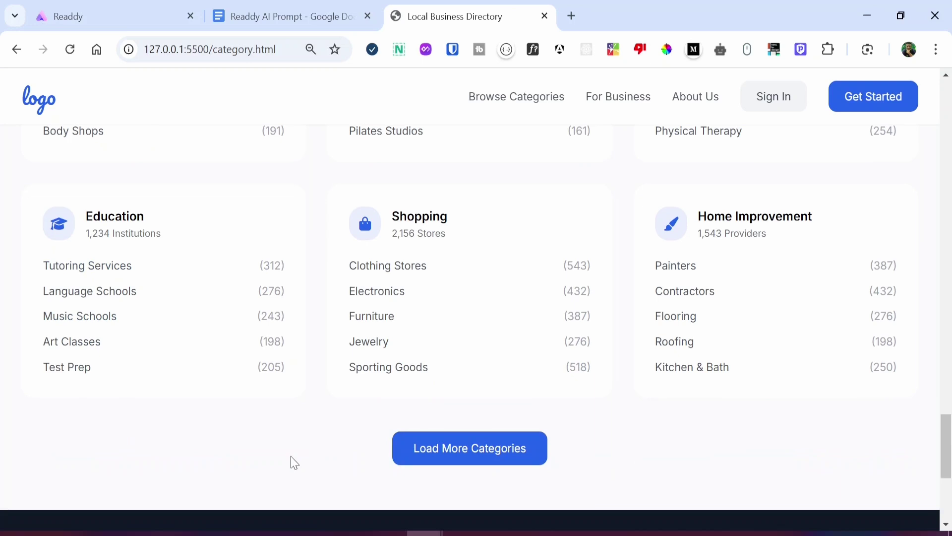
scroll(319, 445, up, 7)
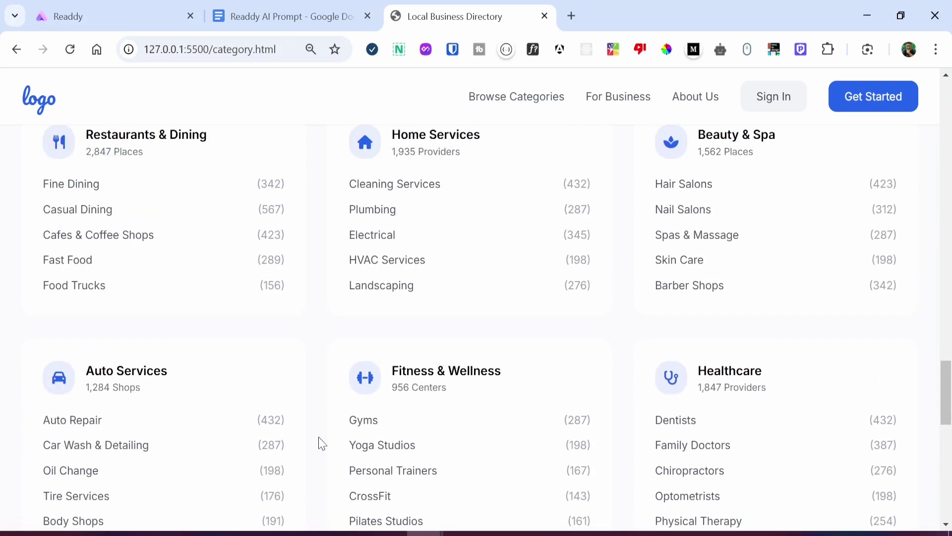
scroll(318, 431, up, 4)
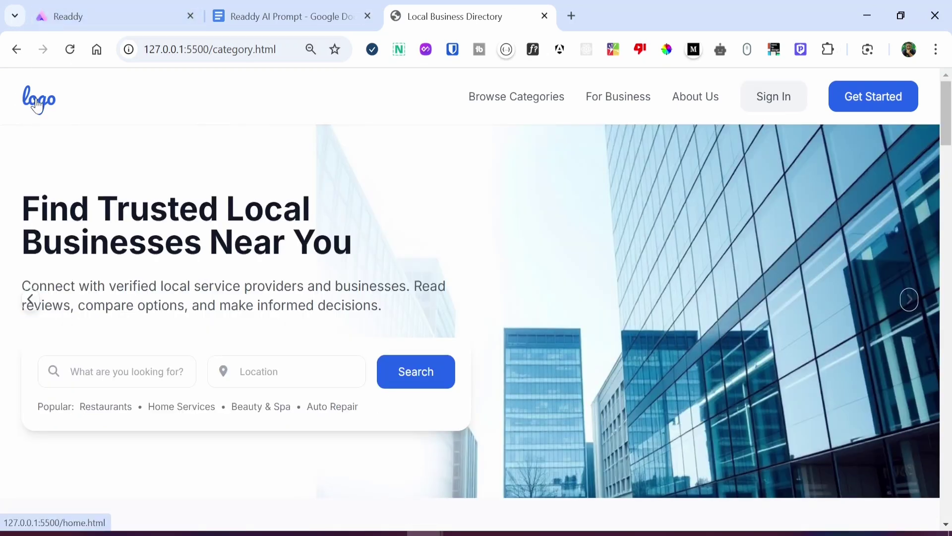
- Follow the header logo link to the home page and look it over down to the footer
click(38, 103)
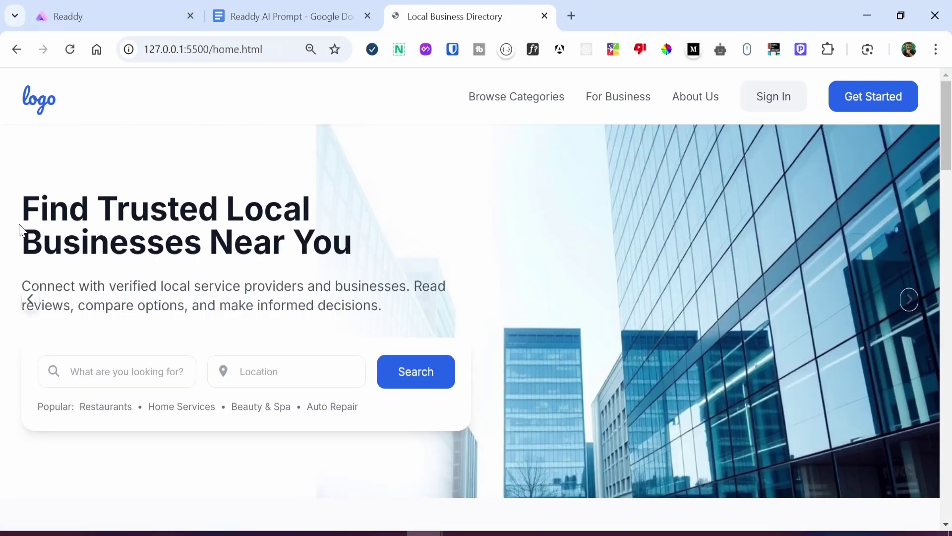
scroll(272, 179, down, 5)
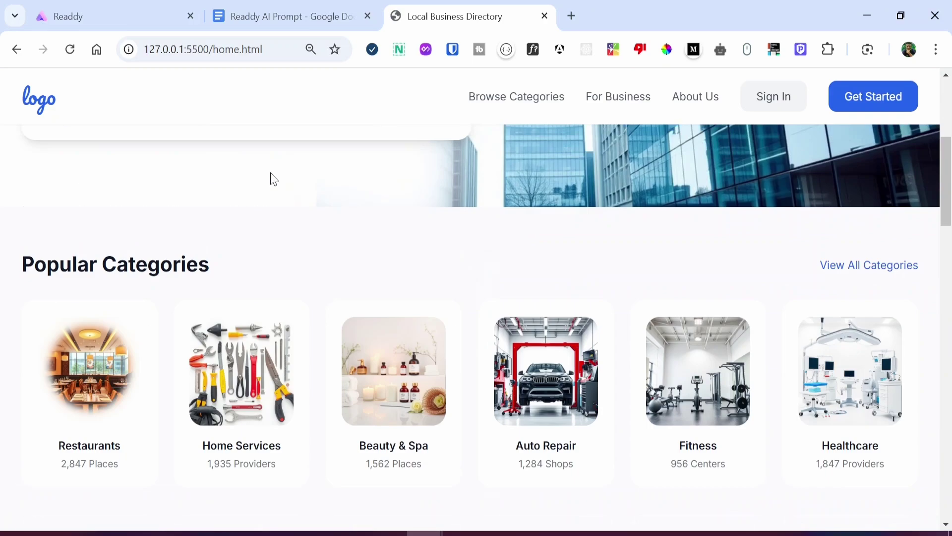
scroll(274, 178, down, 20)
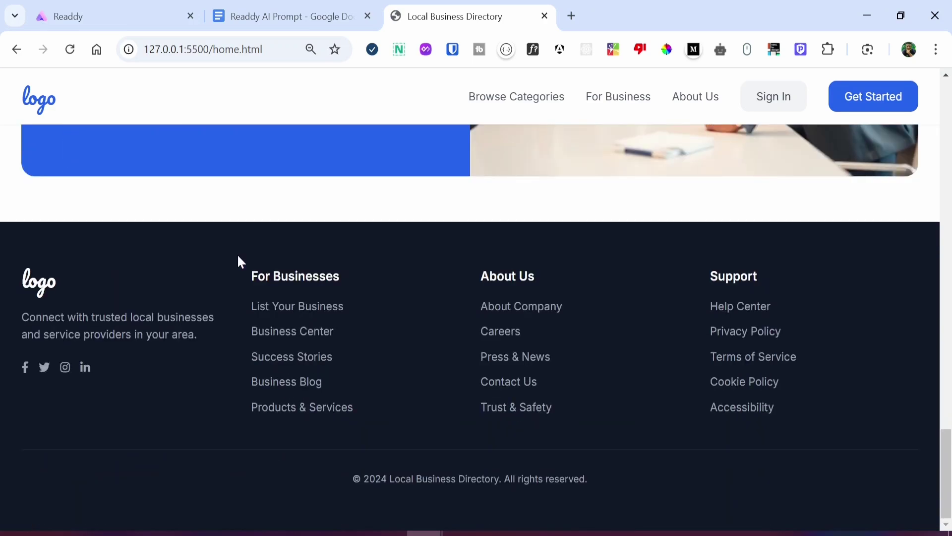
scroll(237, 261, up, 8)
- Follow the Browse Categories link, check the category page down to its footer, and return to the hero section
click(496, 100)
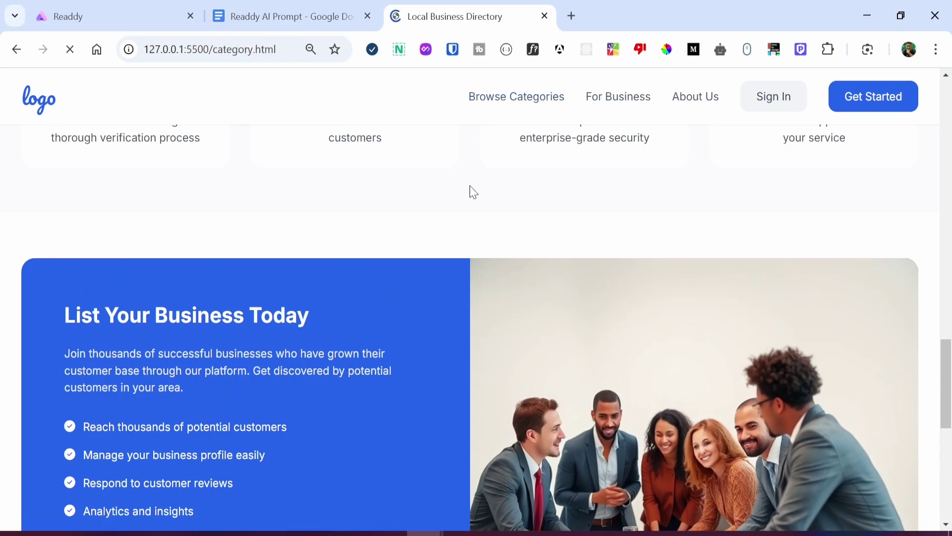
scroll(455, 212, down, 12)
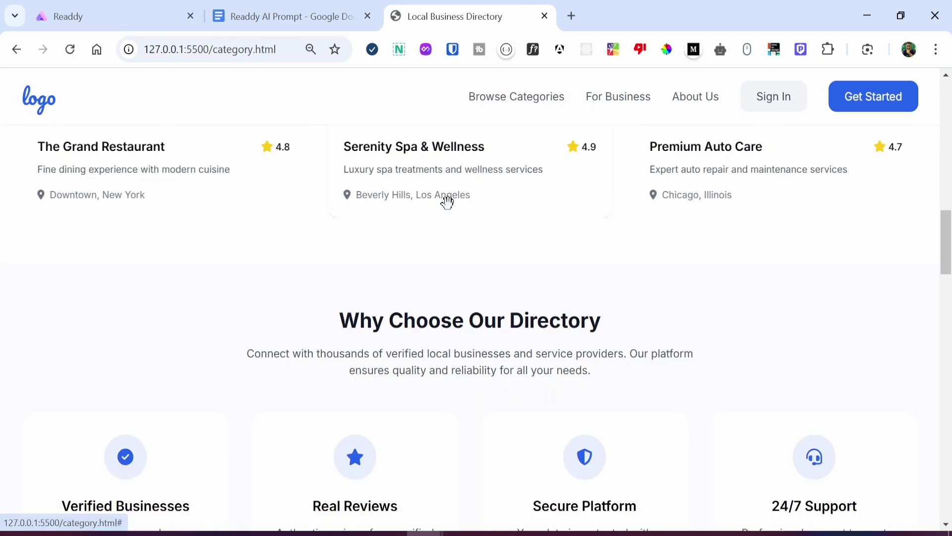
scroll(447, 213, down, 15)
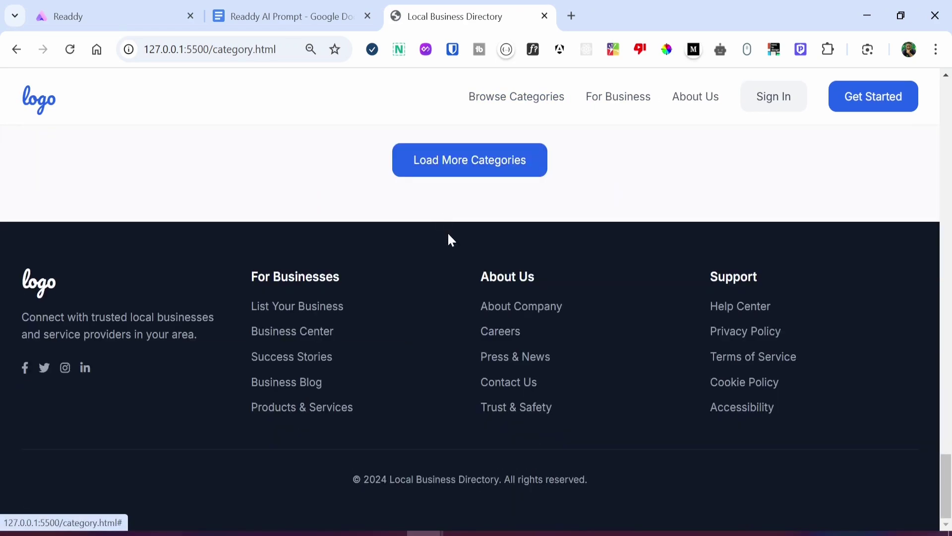
drag(946, 486, 946, 114)
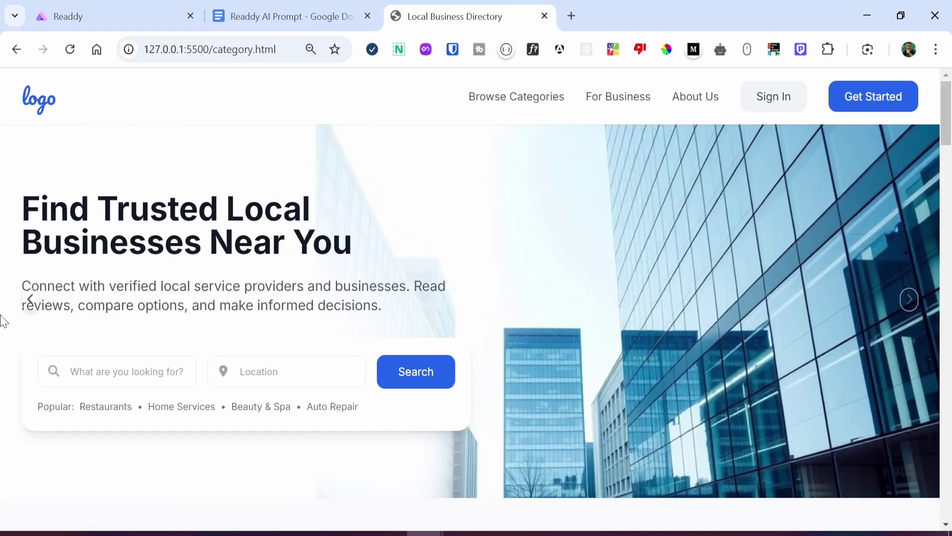